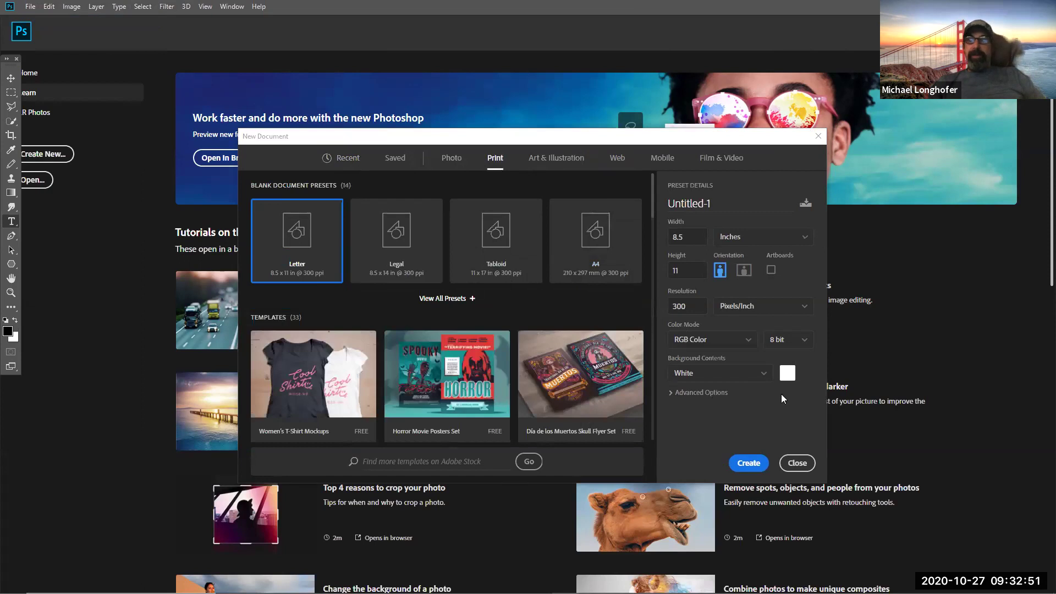
Create a Letter-size print document at 300 ppi and rotate its canvas 90° clockwise to landscape.
{"action": "left_click", "coordinate": [749, 464]}
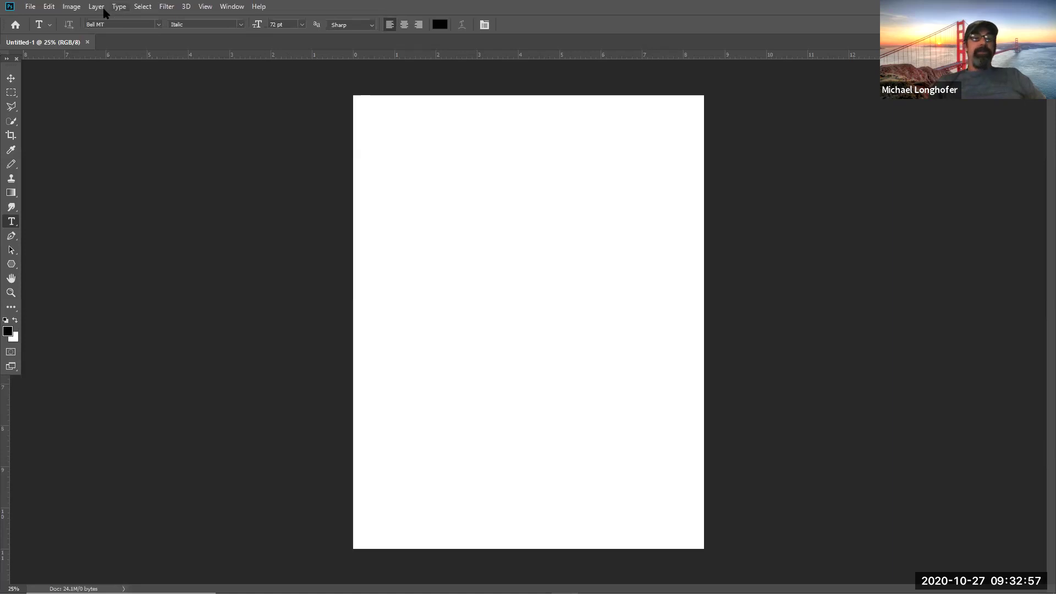
{"action": "left_click", "coordinate": [71, 8]}
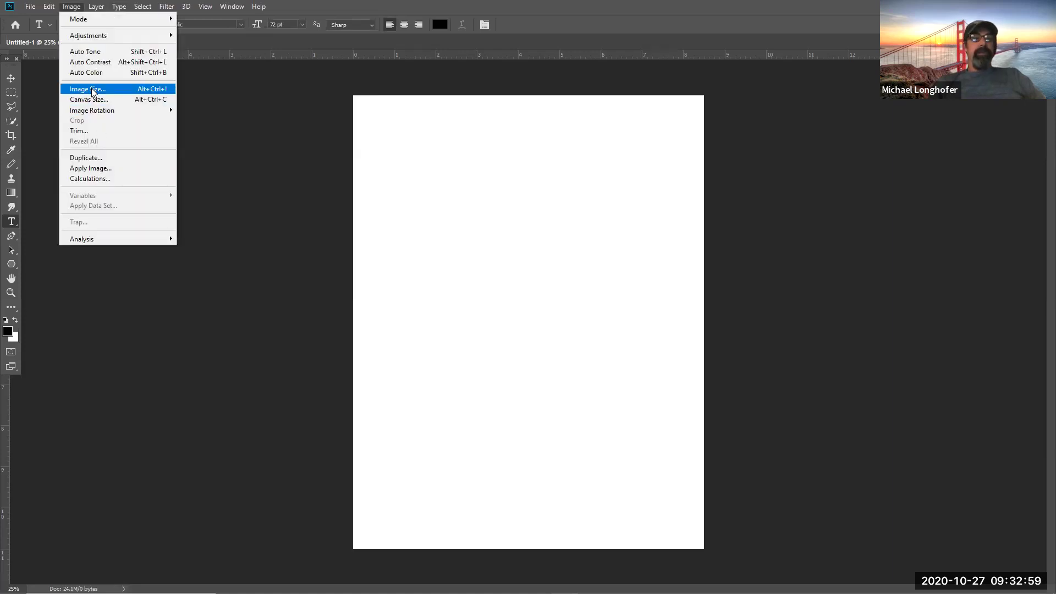
{"action": "mouse_move", "coordinate": [93, 109]}
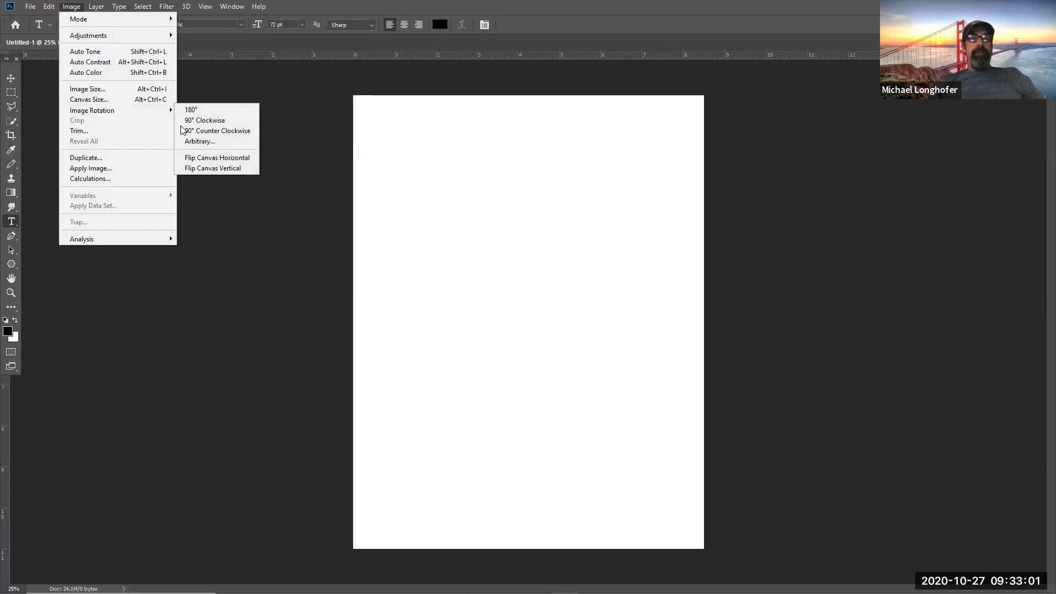
{"action": "left_click", "coordinate": [213, 117]}
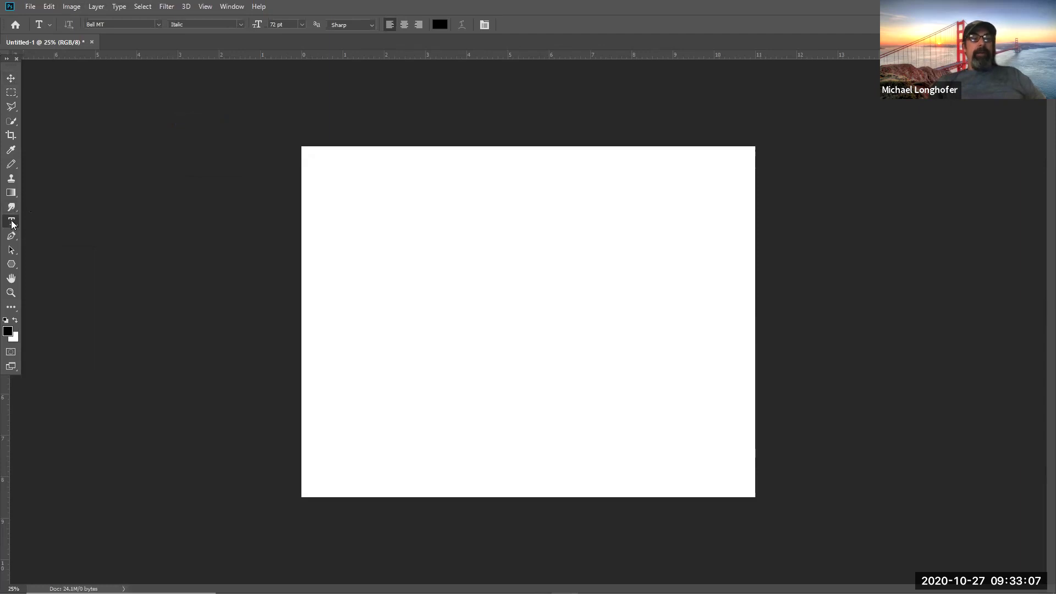
Draw an empty horizontal text box about 9 by 5 inches across the middle of the page.
{"action": "right_click", "coordinate": [12, 223]}
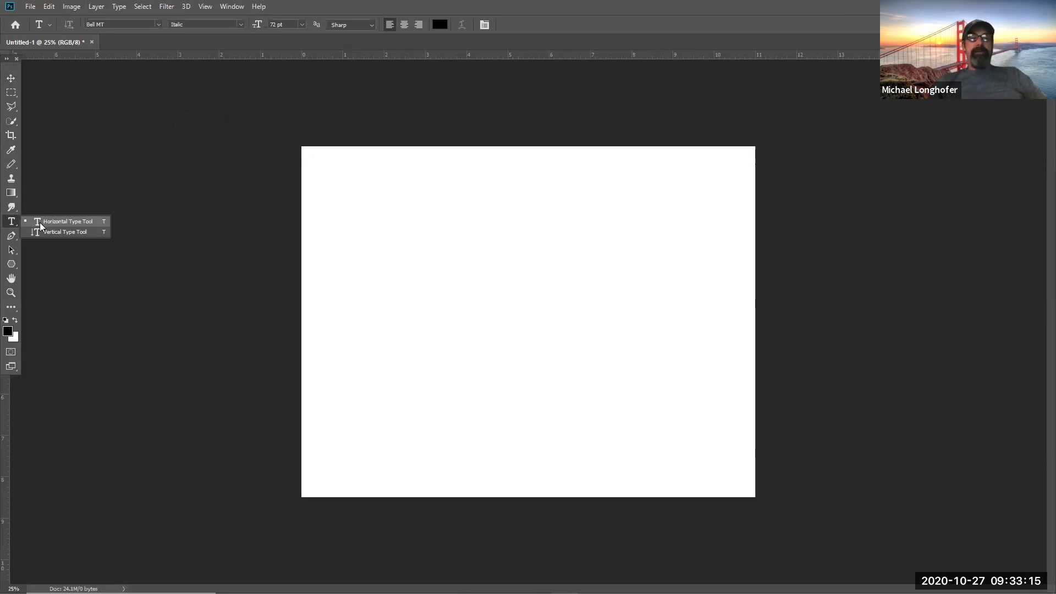
{"action": "left_click", "coordinate": [40, 222]}
{"action": "left_click_drag", "start_coordinate": [344, 224], "coordinate": [715, 433]}
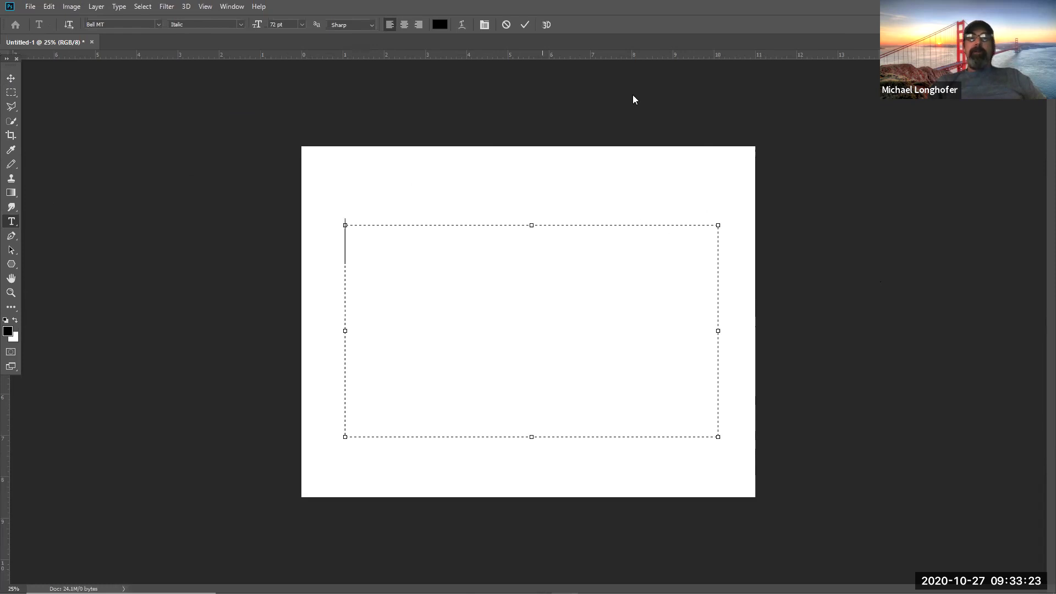
Show the Layers panel, and separate the Character panel from its group and close it.
{"action": "left_click", "coordinate": [231, 7]}
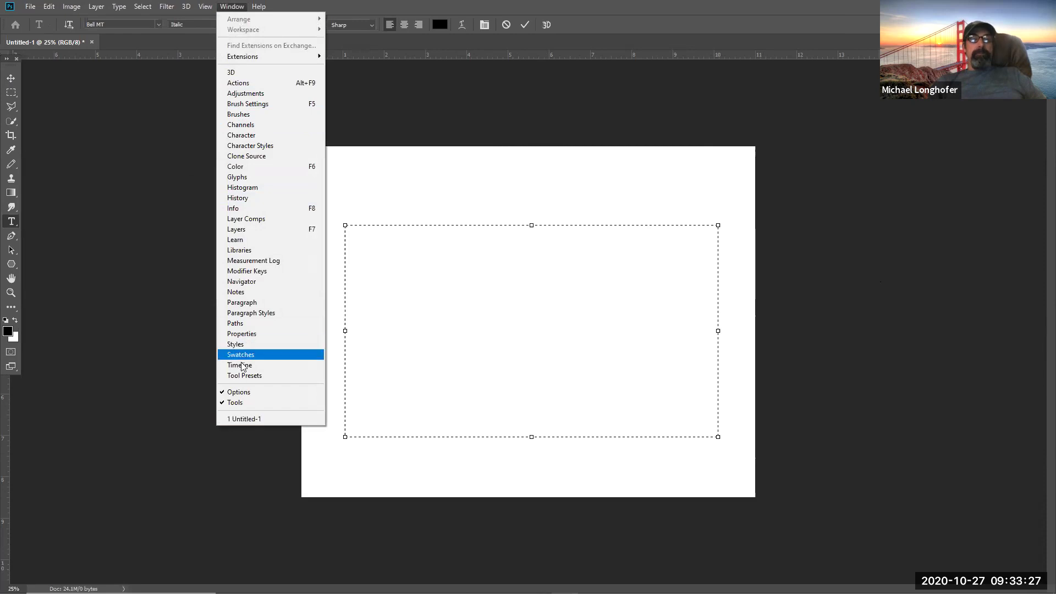
{"action": "left_click", "coordinate": [243, 229]}
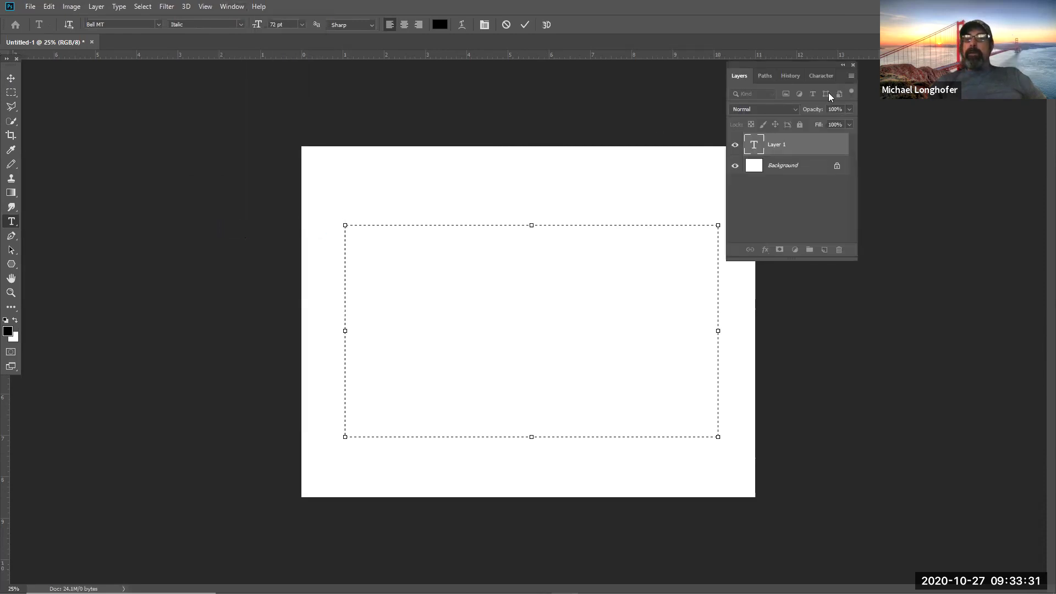
{"action": "left_click_drag", "start_coordinate": [823, 78], "coordinate": [885, 317]}
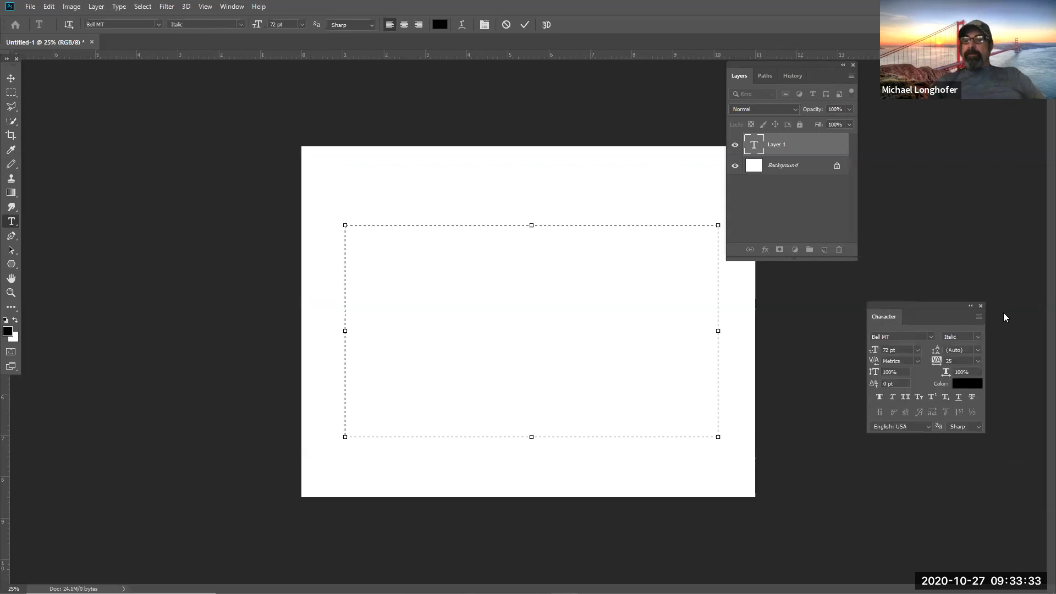
{"action": "left_click", "coordinate": [980, 306]}
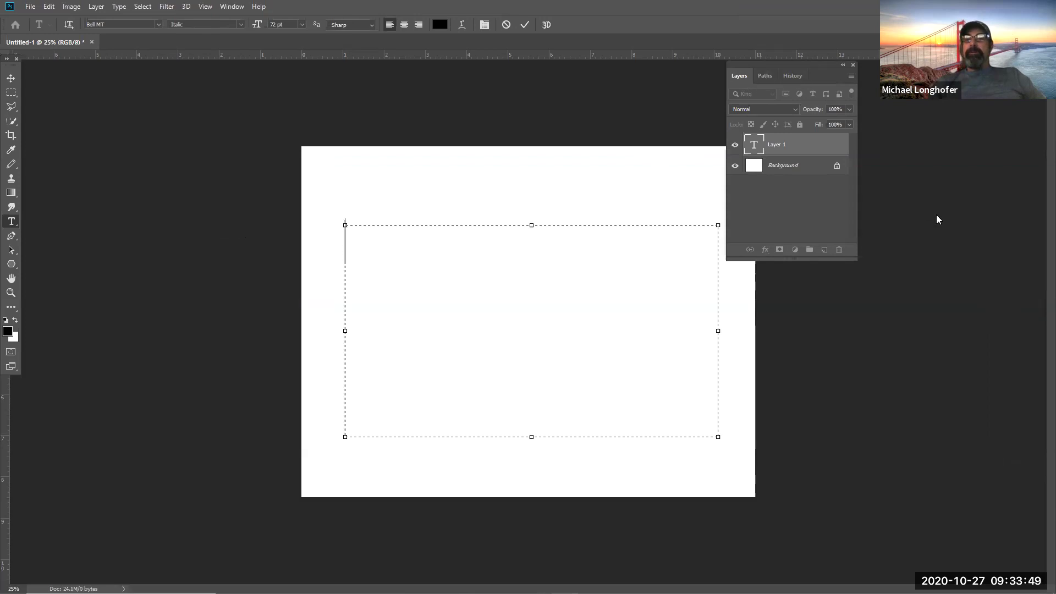
Cancel the empty text box, reopen the Character panel docked with Layers, and place the group beside the page with Layers in front.
{"action": "left_click", "coordinate": [226, 6]}
{"action": "left_click", "coordinate": [243, 135]}
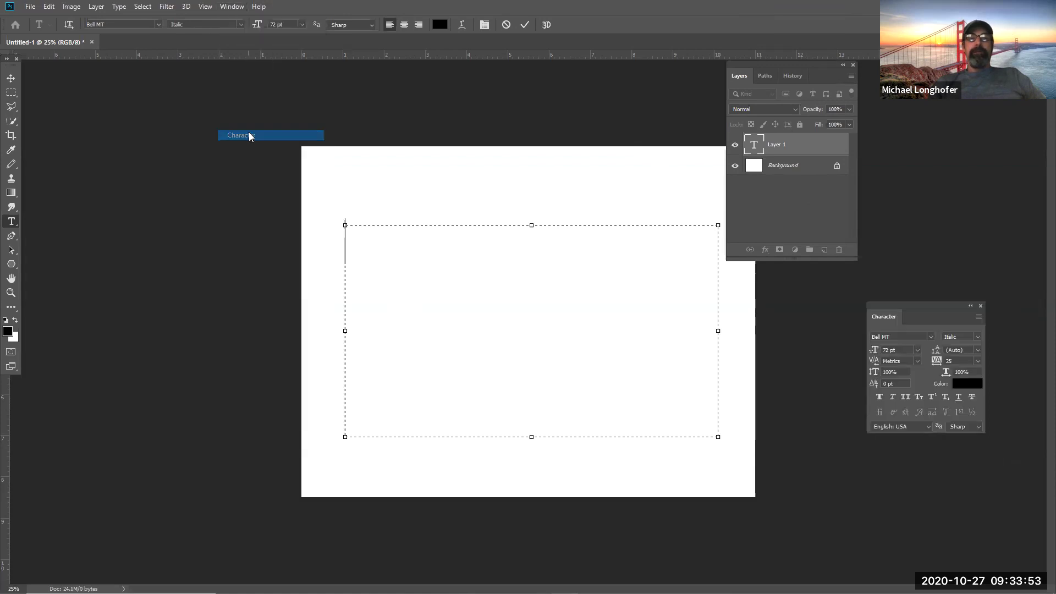
{"action": "key", "text": "Escape"}
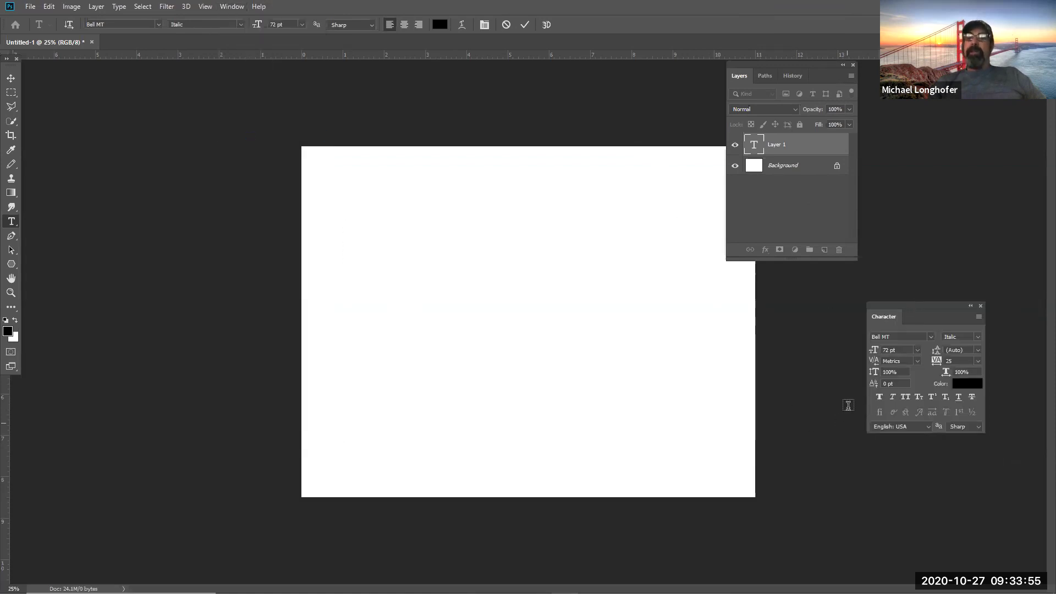
{"action": "left_click_drag", "start_coordinate": [914, 303], "coordinate": [820, 75]}
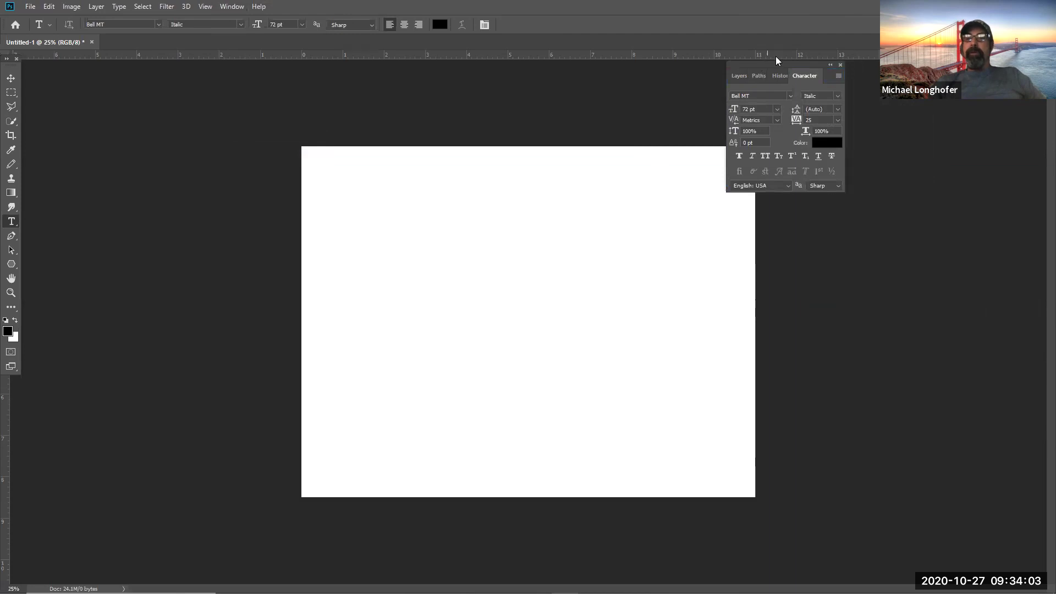
{"action": "left_click_drag", "start_coordinate": [784, 65], "coordinate": [856, 143]}
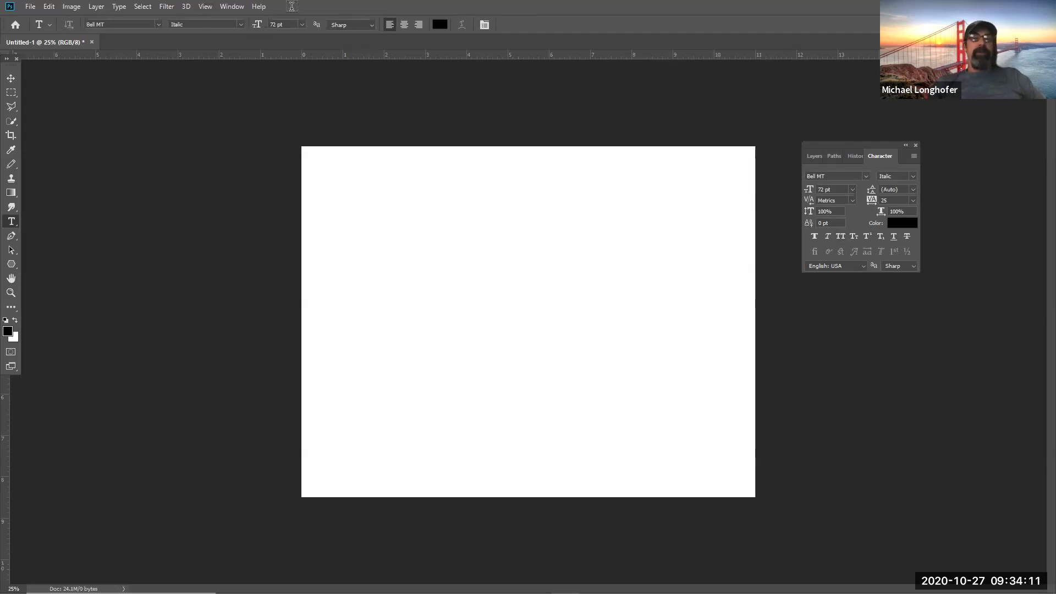
{"action": "left_click", "coordinate": [814, 157]}
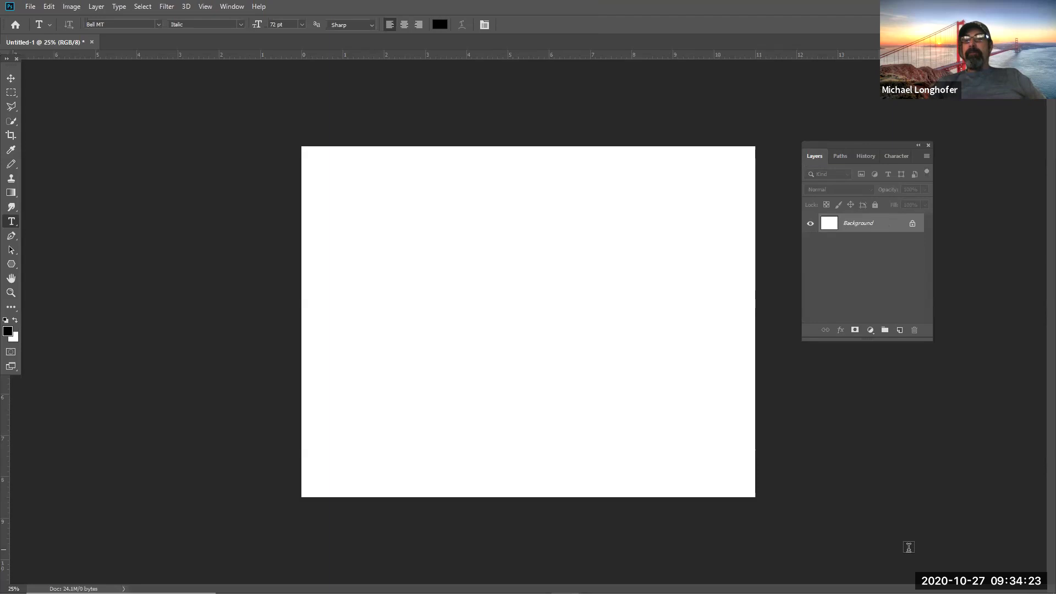
Draw a text box about 9 by 5 inches on the page and enter "Hello" in the Broadway font.
{"action": "left_click_drag", "start_coordinate": [340, 220], "coordinate": [707, 435]}
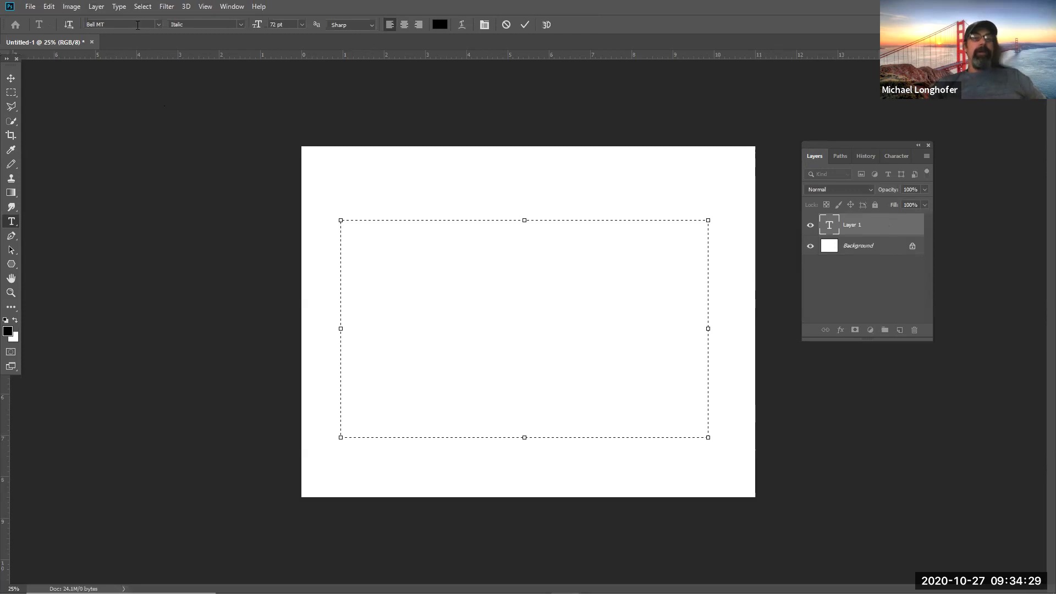
{"action": "left_click", "coordinate": [158, 25]}
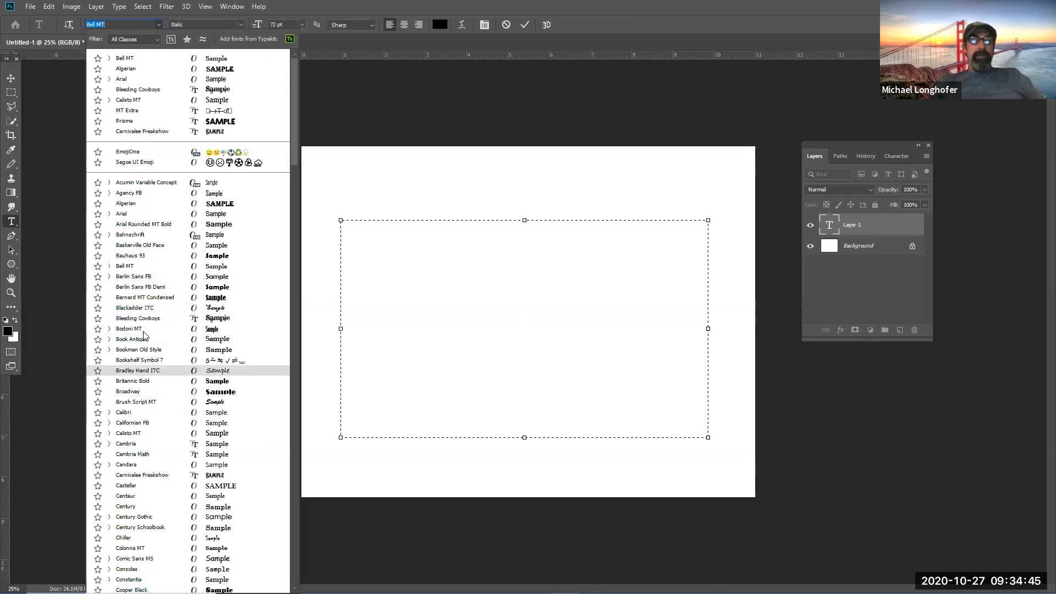
{"action": "left_click", "coordinate": [141, 392]}
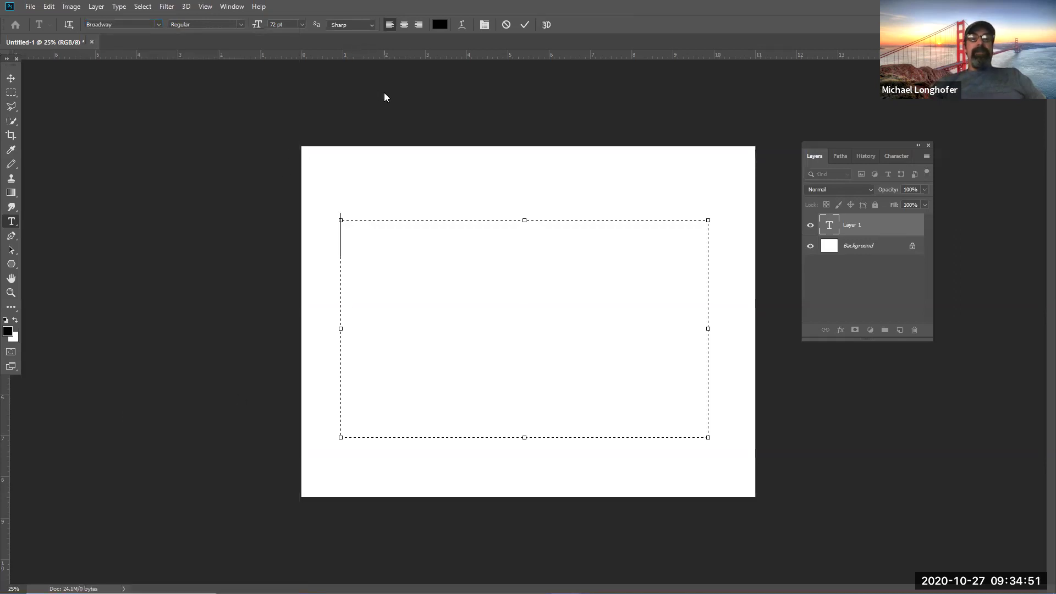
{"action": "type", "text": "Hello"}
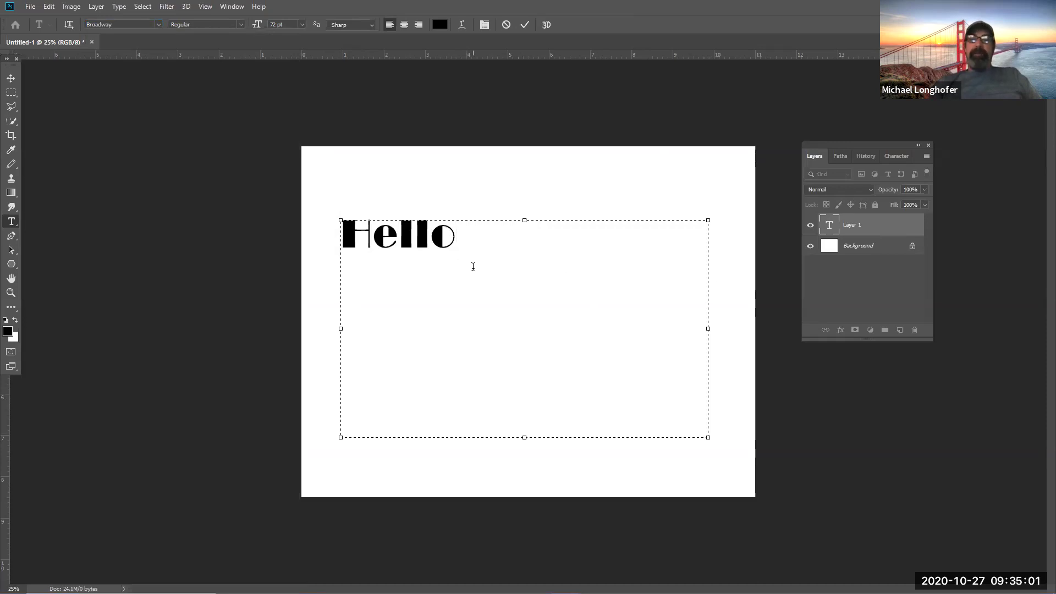
Display the character settings and try to set the font size to 200 pt with no text selected.
{"action": "left_click", "coordinate": [901, 153]}
{"action": "key", "text": "ctrl+a"}
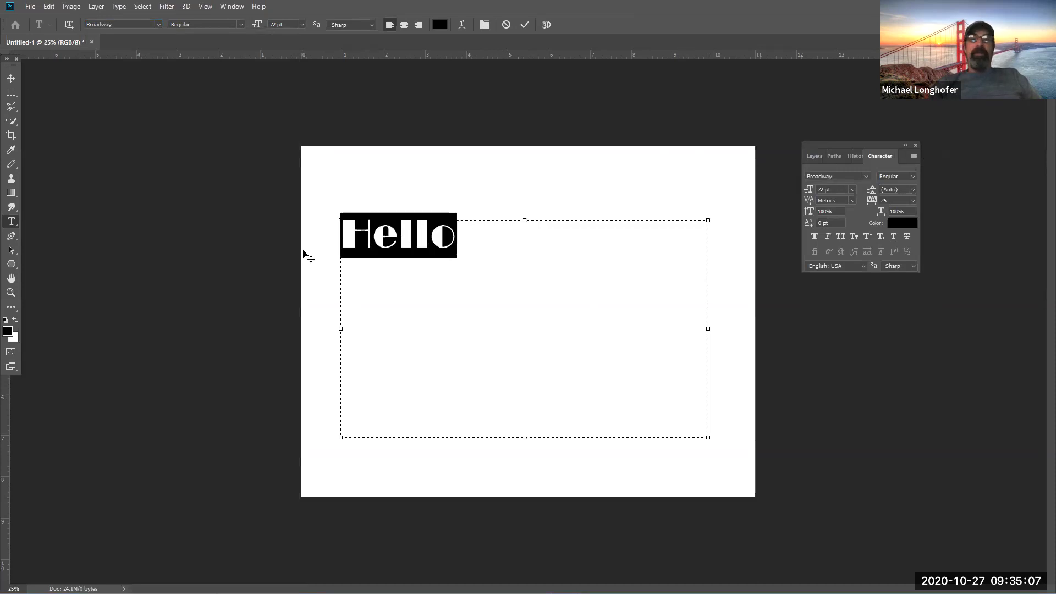
{"action": "left_click", "coordinate": [483, 238]}
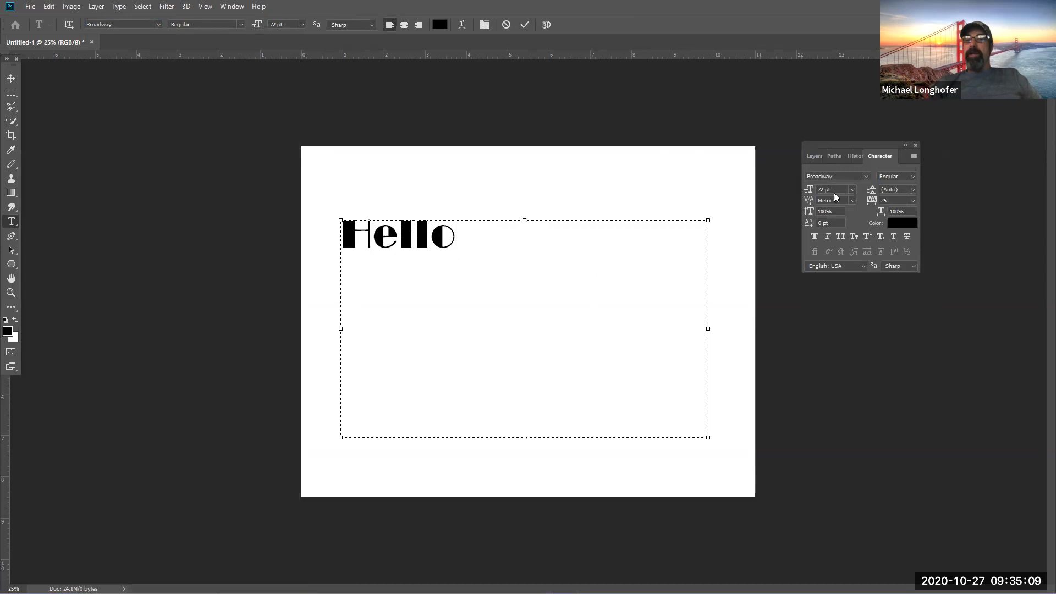
{"action": "left_click", "coordinate": [852, 189]}
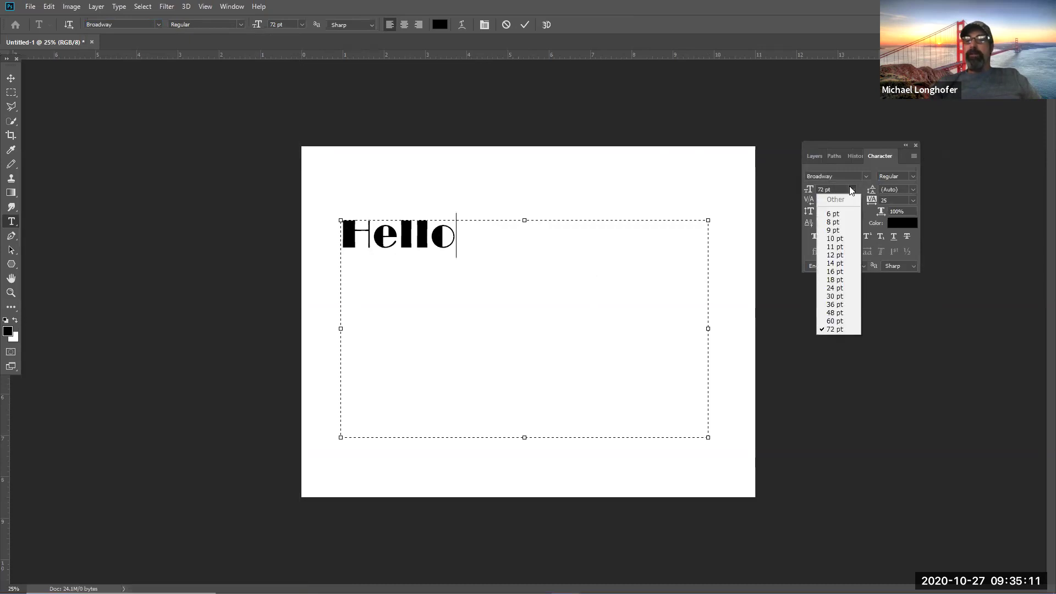
{"action": "left_click", "coordinate": [839, 134]}
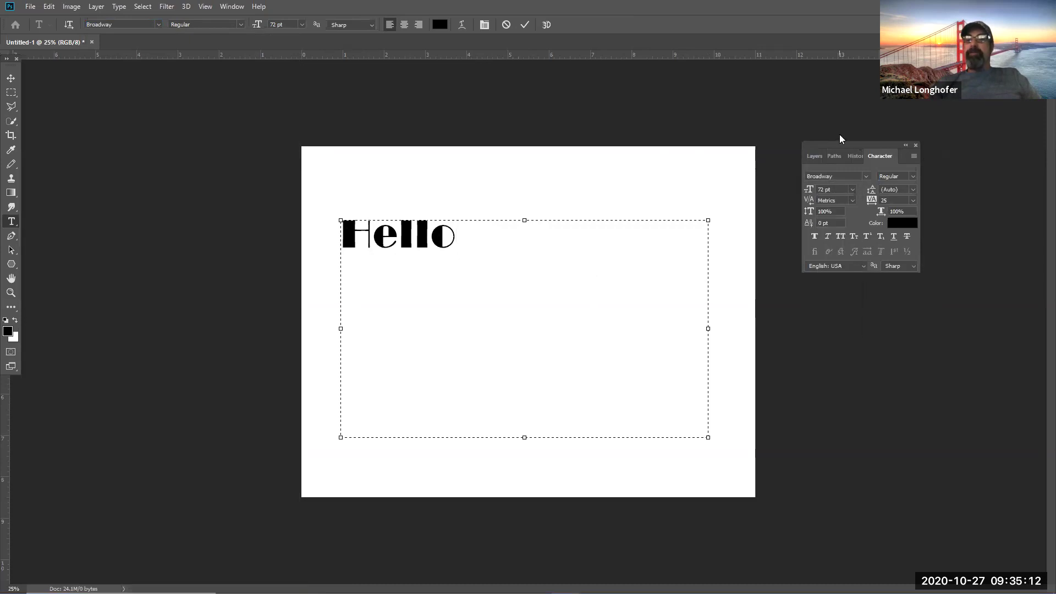
{"action": "left_click", "coordinate": [837, 189]}
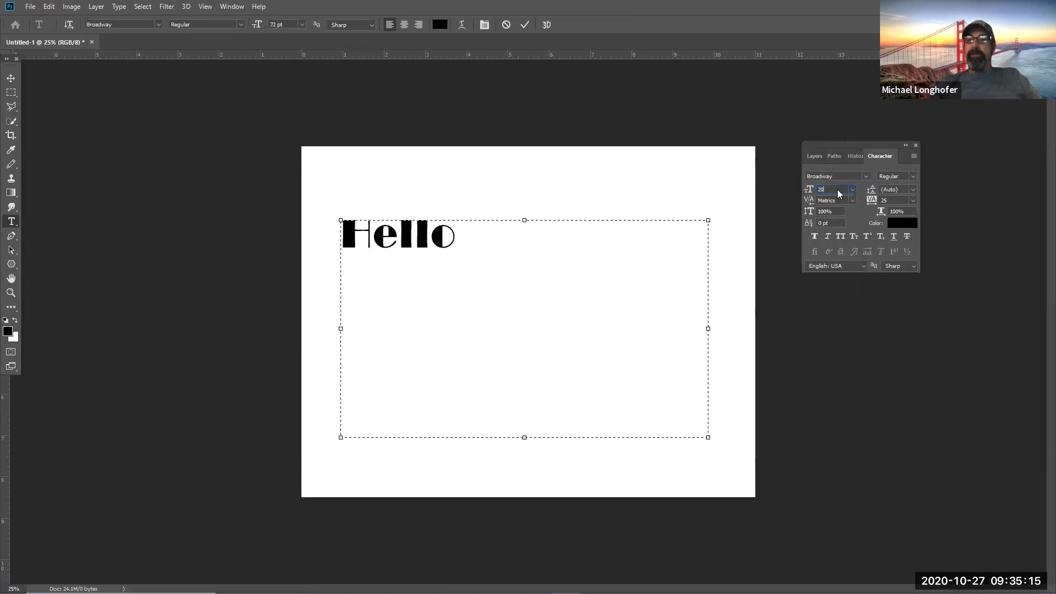
{"action": "key", "text": "Return"}
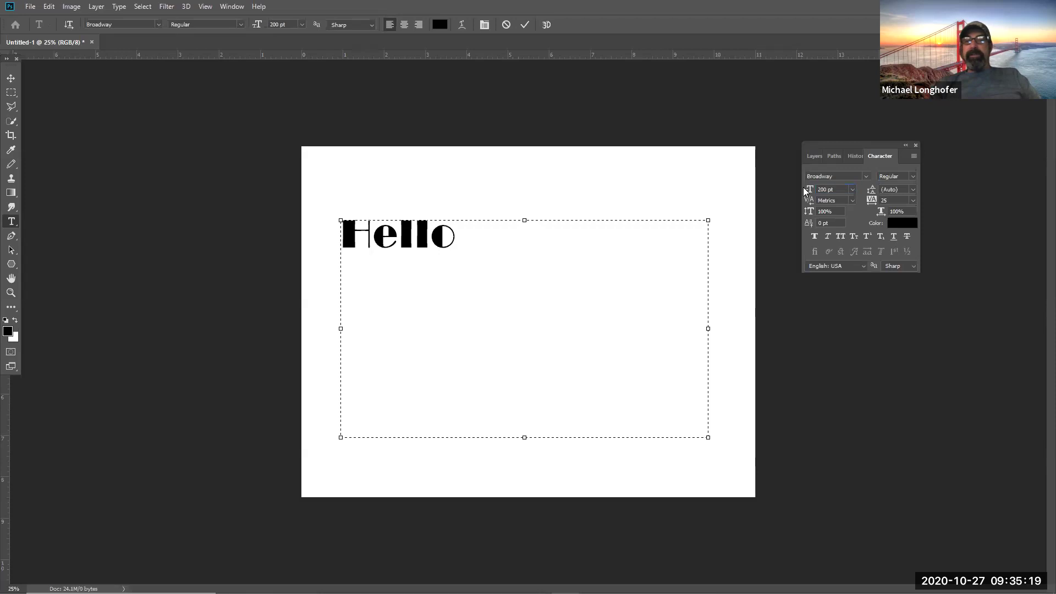
Select the word "Hello" and set its font size to 200 pt.
{"action": "double_click", "coordinate": [354, 245]}
{"action": "left_click", "coordinate": [837, 189]}
{"action": "type", "text": "2"}
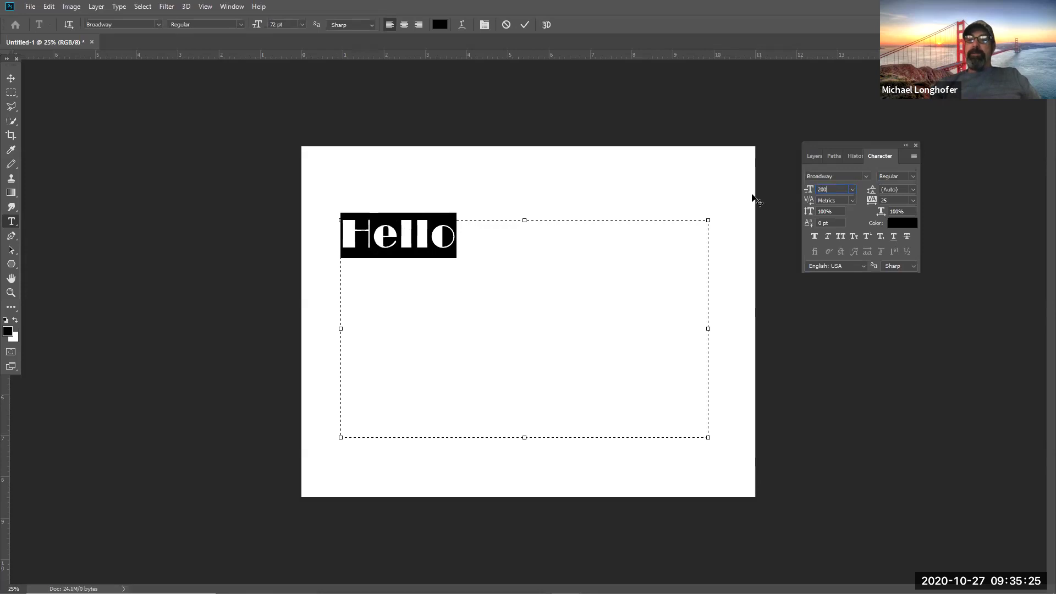
{"action": "type", "text": "00"}
{"action": "key", "text": "Return"}
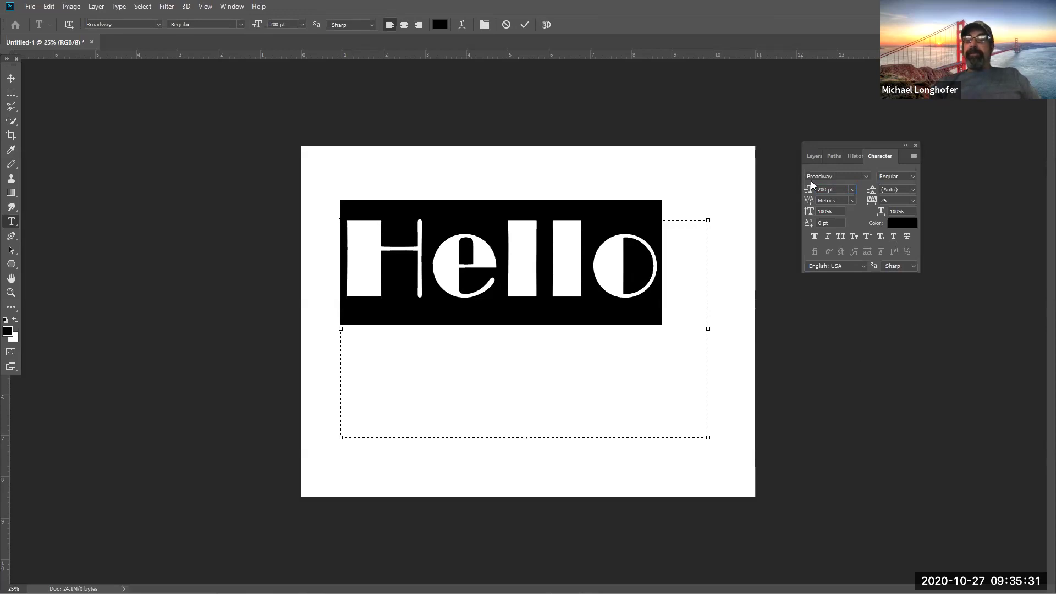
{"action": "left_click", "coordinate": [865, 176]}
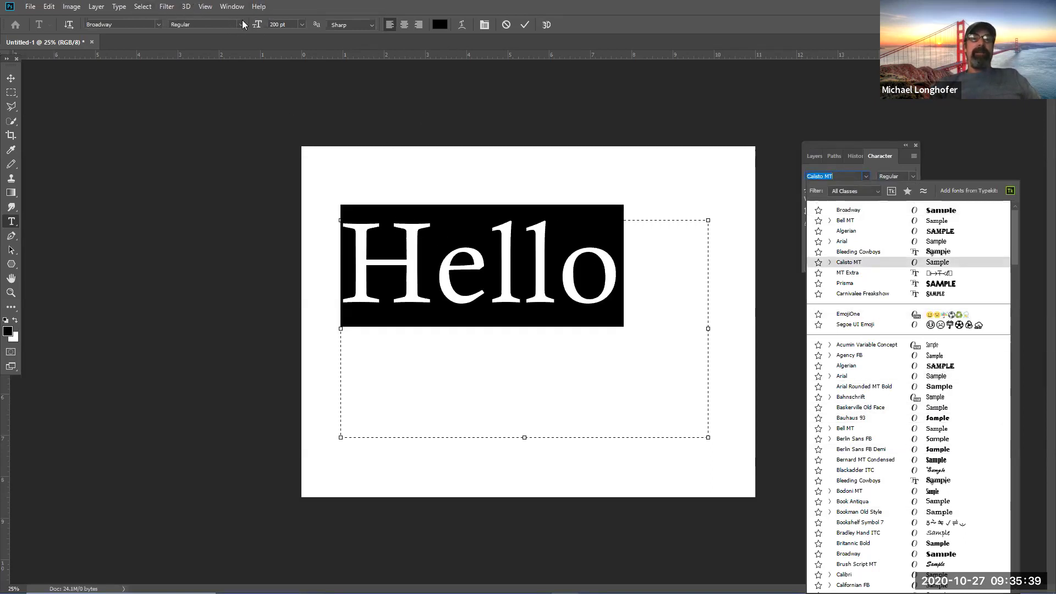
{"action": "key", "text": "Escape"}
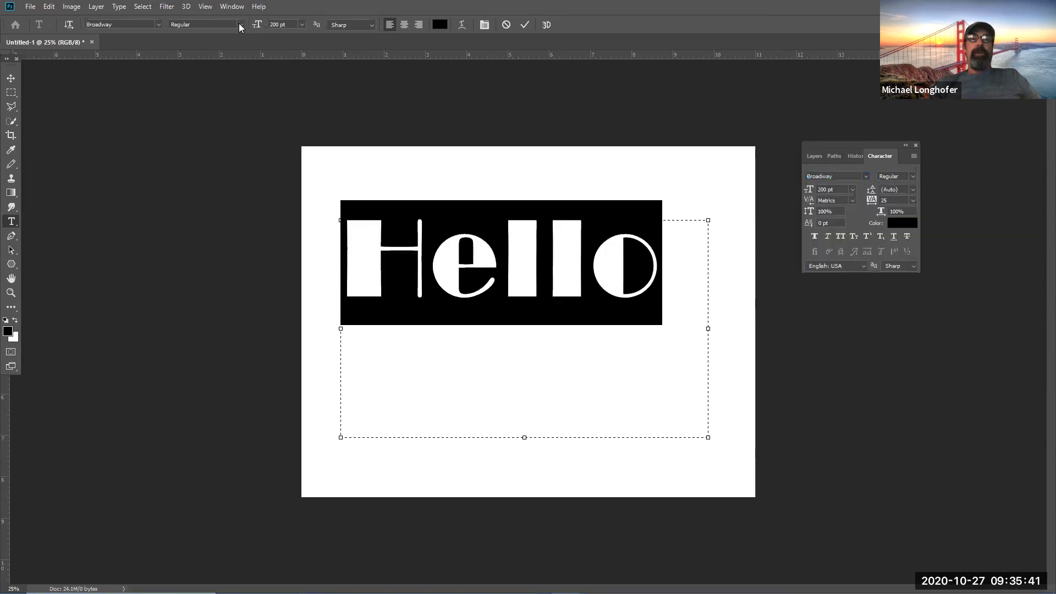
{"action": "left_click", "coordinate": [239, 23]}
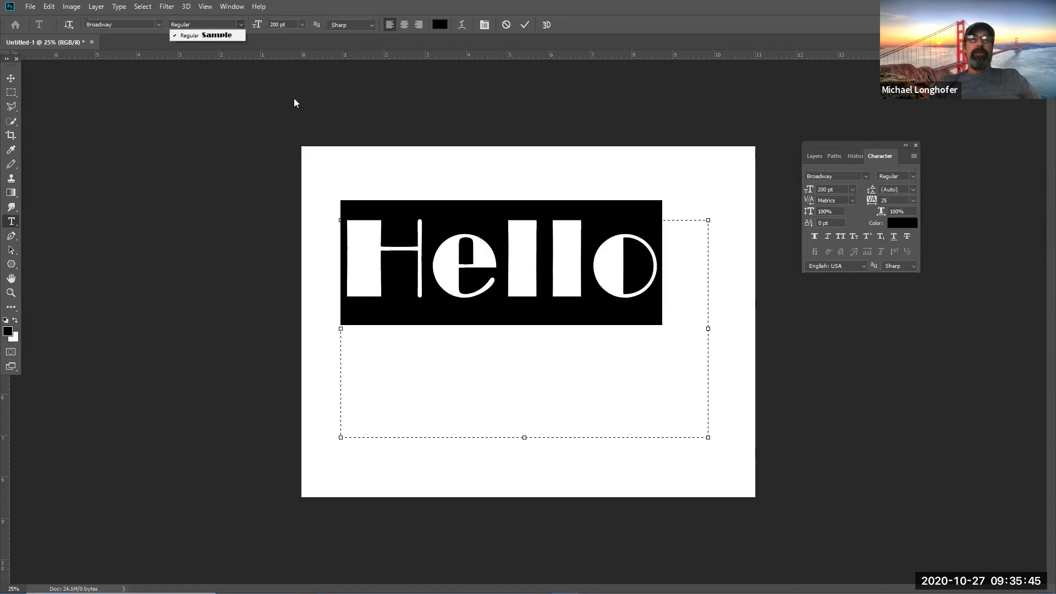
{"action": "left_click", "coordinate": [157, 27]}
Change "Hello" to the Bahnschrift font, check its available styles, and commit the text.
{"action": "left_click", "coordinate": [157, 28]}
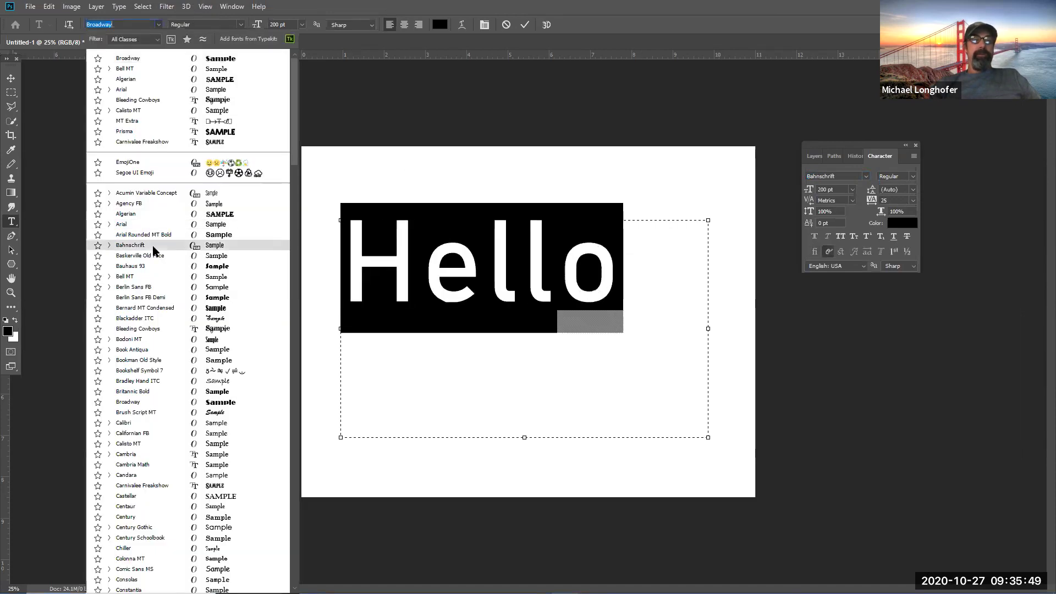
{"action": "left_click", "coordinate": [156, 248]}
{"action": "left_click", "coordinate": [239, 25]}
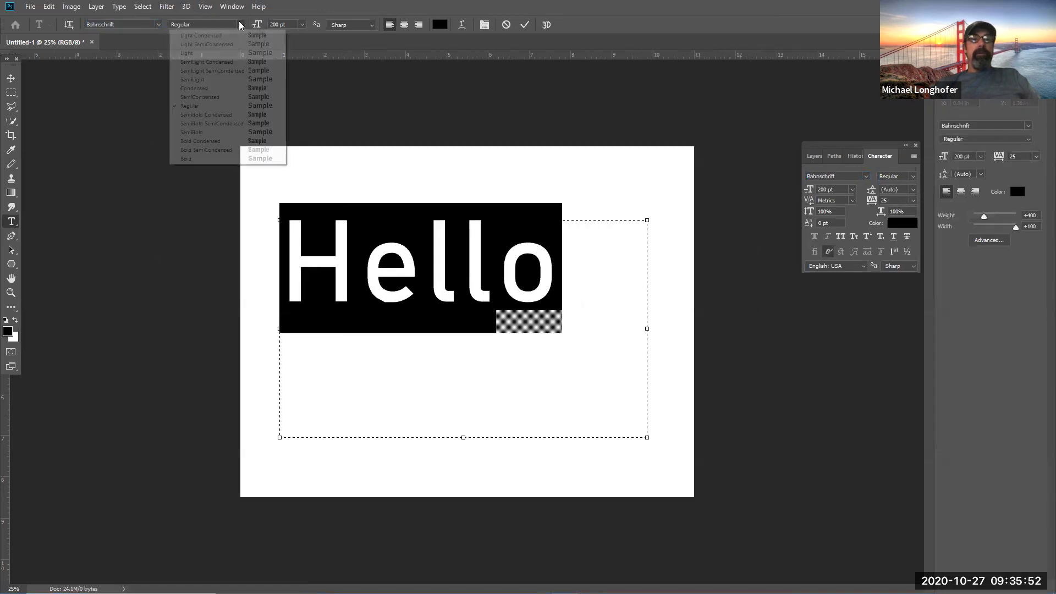
{"action": "left_click", "coordinate": [494, 8]}
{"action": "left_click", "coordinate": [742, 299]}
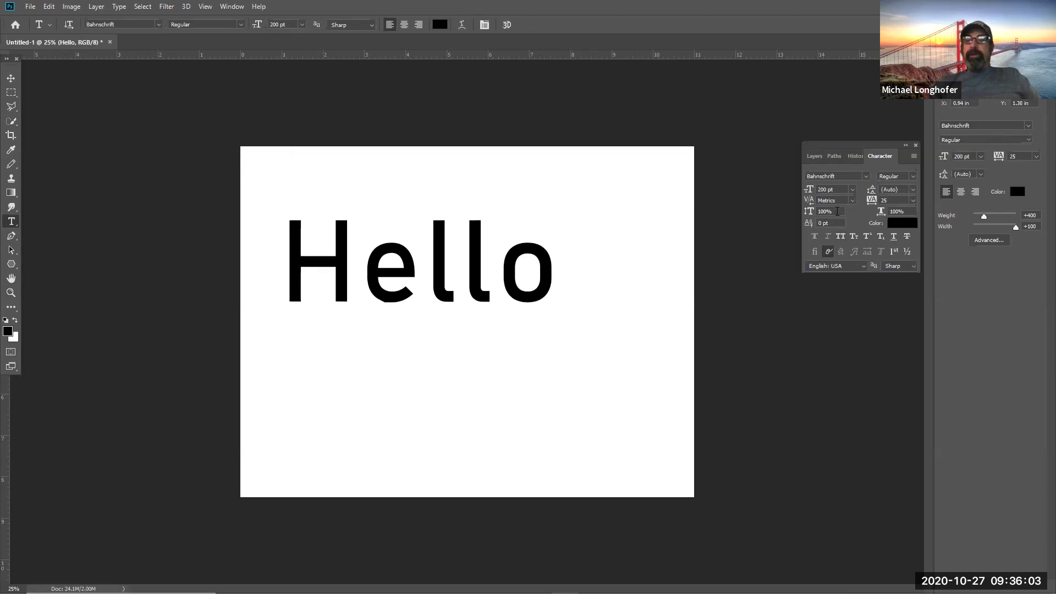
Select the whole word "Hello", set its vertical scale to 120%, and commit the text.
{"action": "left_click", "coordinate": [837, 211]}
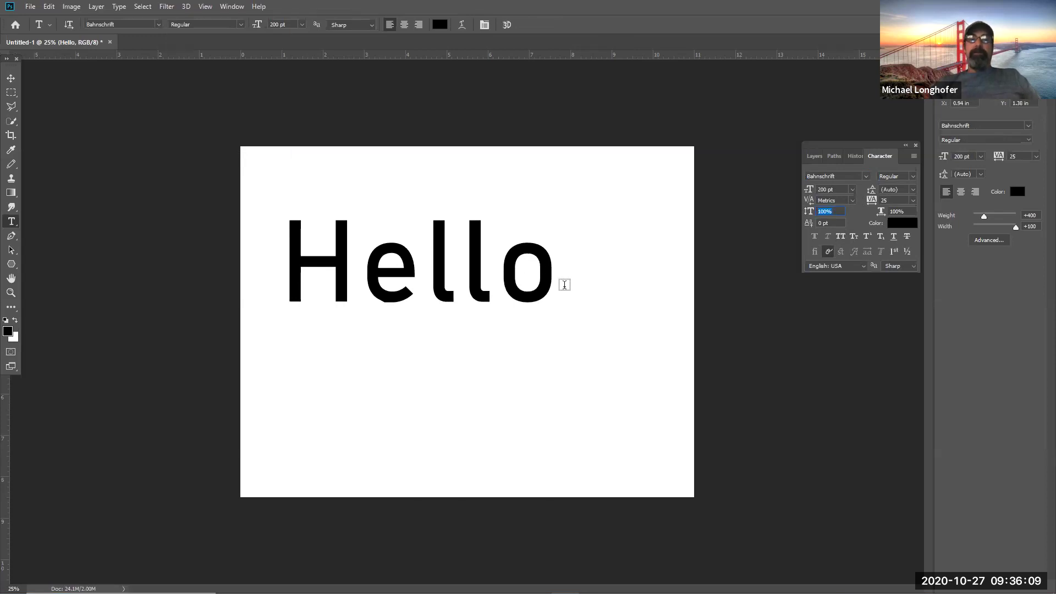
{"action": "left_click_drag", "start_coordinate": [564, 284], "coordinate": [406, 303]}
{"action": "left_click_drag", "start_coordinate": [292, 250], "coordinate": [660, 271]}
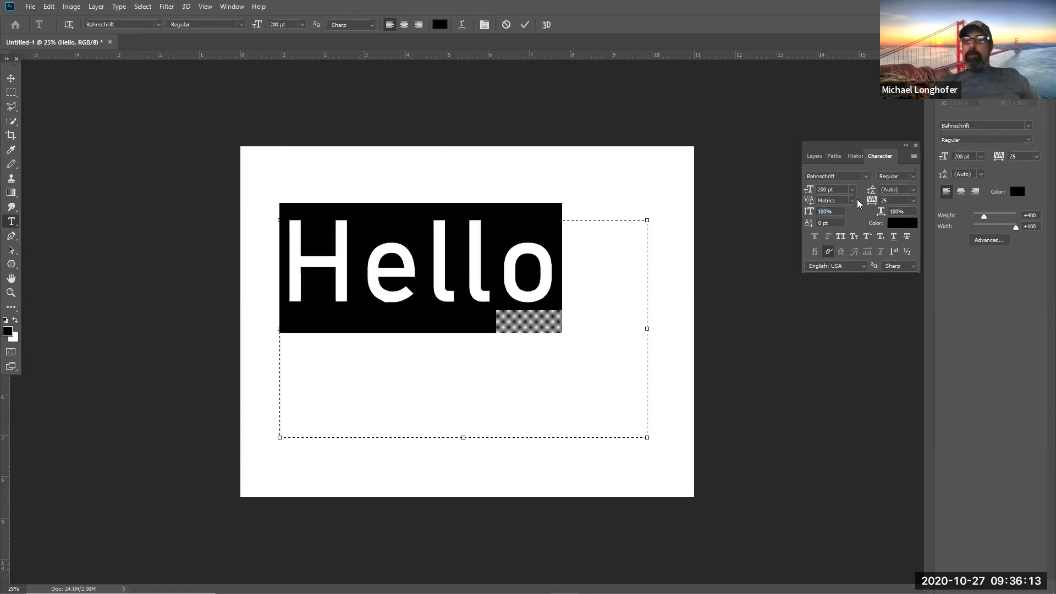
{"action": "left_click", "coordinate": [833, 211]}
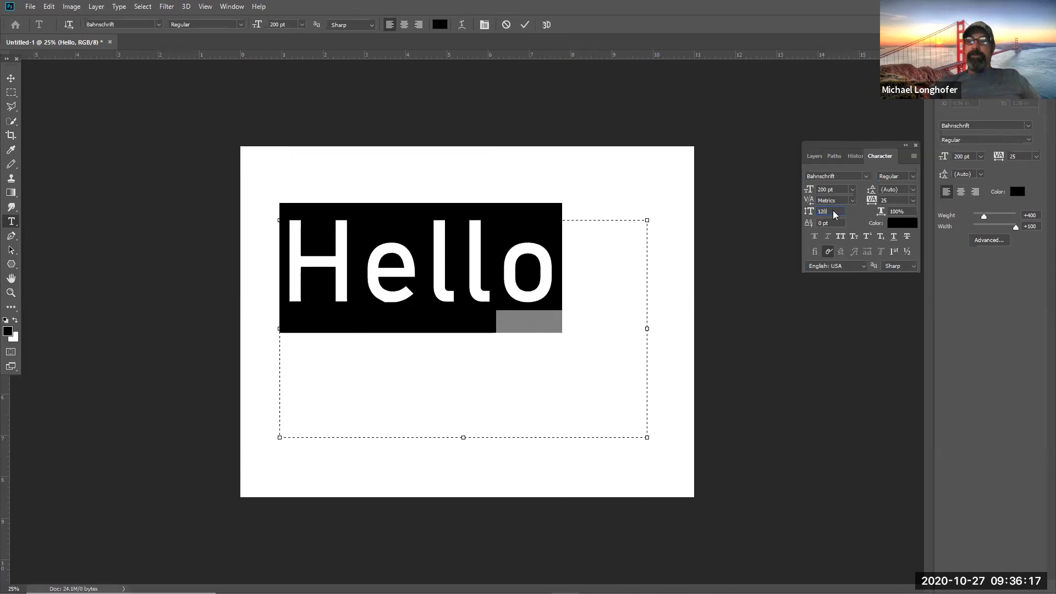
{"action": "key", "text": "Return"}
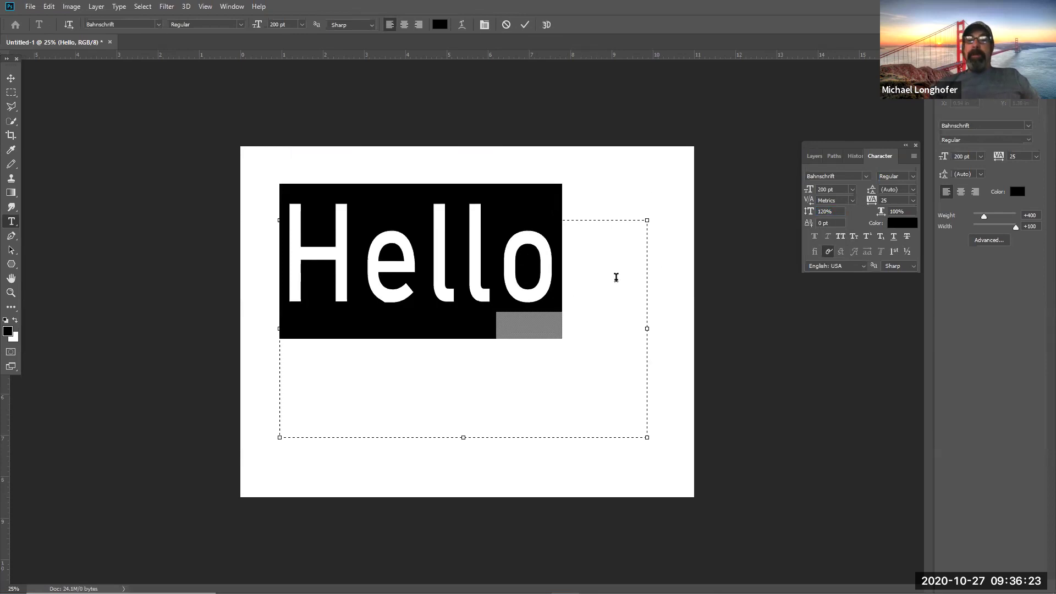
{"action": "left_click", "coordinate": [525, 24]}
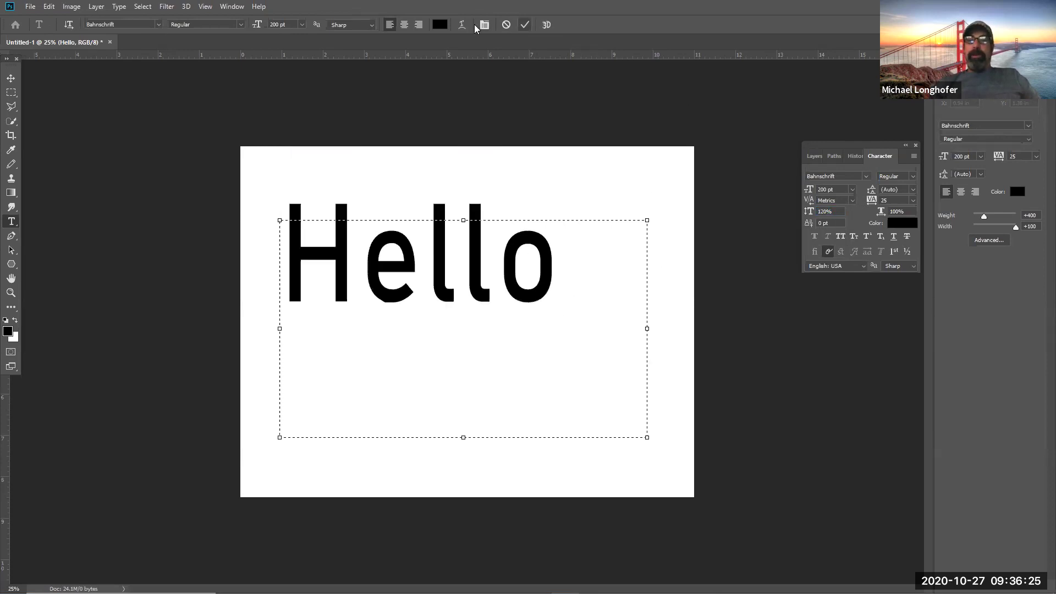
Select the letters "ll" in "Hello" and raise their baseline shift to 16 pt.
{"action": "left_click_drag", "start_coordinate": [486, 245], "coordinate": [427, 246]}
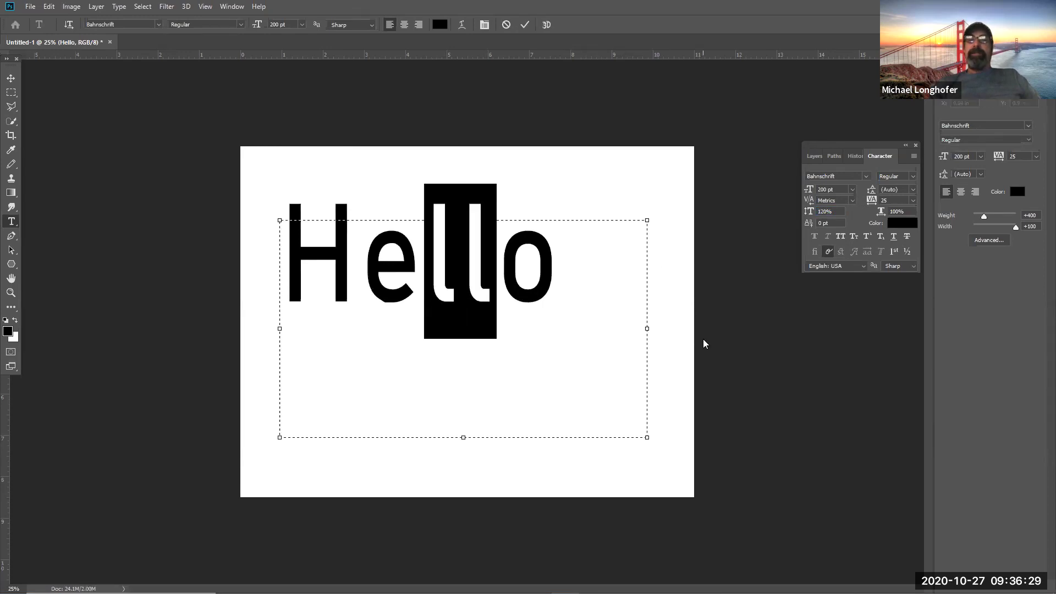
{"action": "left_click", "coordinate": [832, 224]}
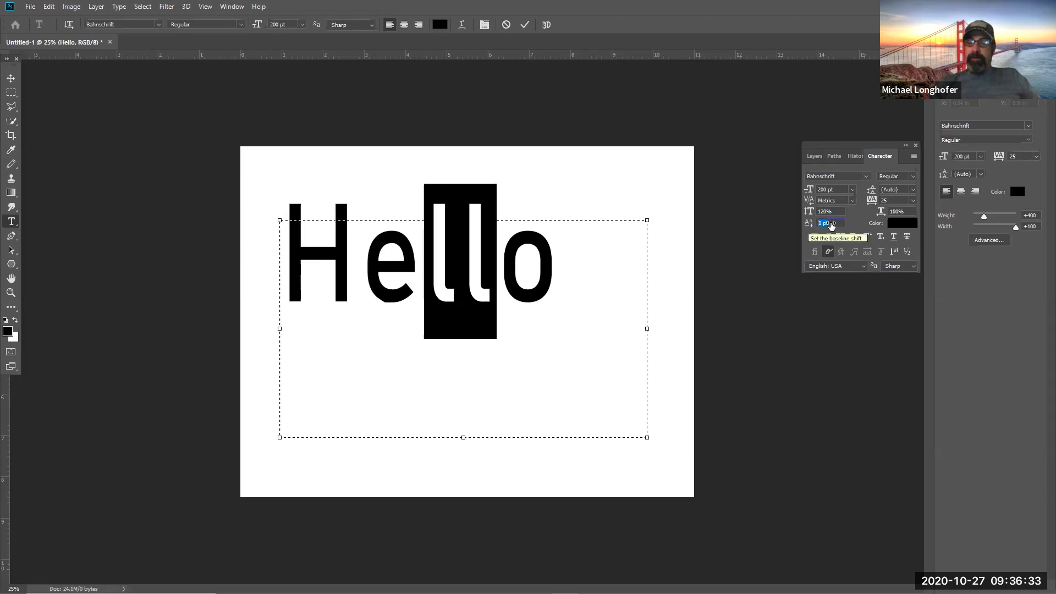
{"action": "key", "text": "Up"}
{"action": "key", "text": "Up"}
{"action": "key", "text": "Up"}
{"action": "key", "text": "Up"}
{"action": "key", "text": "Up"}
{"action": "key", "text": "Up"}
{"action": "key", "text": "Up"}
{"action": "key", "text": "Up"}
{"action": "key", "text": "Up"}
{"action": "key", "text": "Up"}
{"action": "key", "text": "Up"}
{"action": "key", "text": "Up"}
{"action": "key", "text": "Up"}
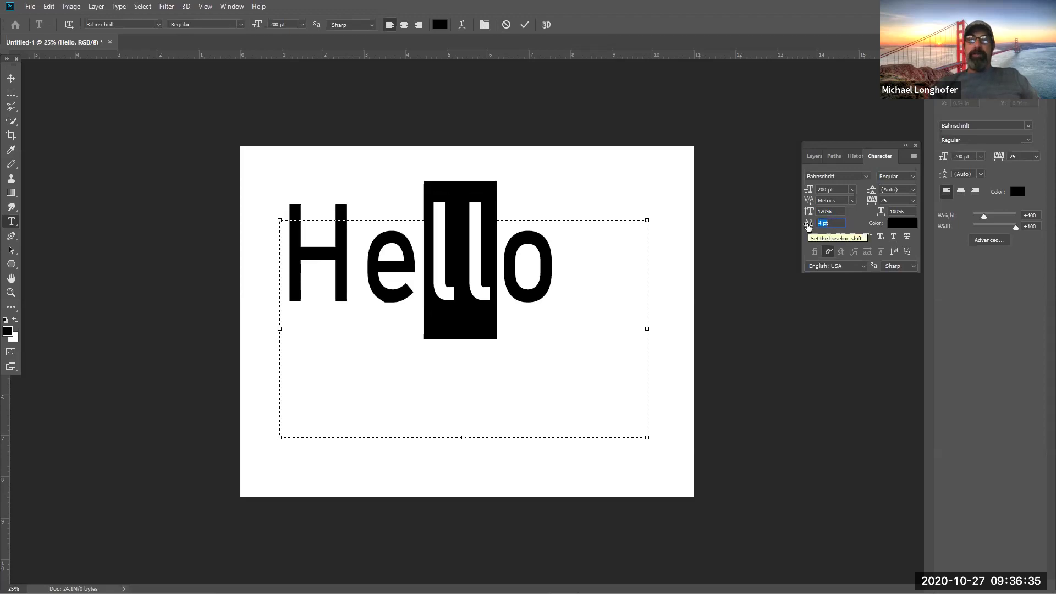
{"action": "key", "text": "Up"}
{"action": "key", "text": "Up"}
{"action": "key", "text": "Up"}
{"action": "key", "text": "Up"}
{"action": "key", "text": "Up"}
{"action": "key", "text": "Up"}
{"action": "key", "text": "Up"}
{"action": "key", "text": "Up"}
{"action": "key", "text": "Up"}
{"action": "key", "text": "Up"}
{"action": "key", "text": "Up"}
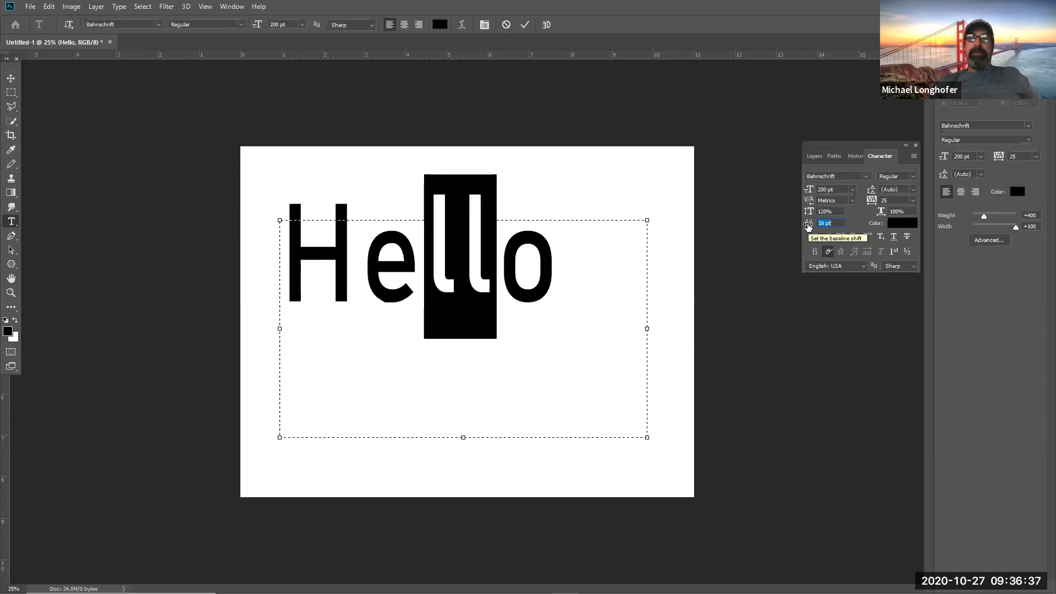
Lower the baseline shift of the selected letters "ll" to -34 pt.
{"action": "key", "text": "Down"}
{"action": "key", "text": "Down"}
{"action": "key", "text": "Down"}
{"action": "key", "text": "Down"}
{"action": "key", "text": "Down"}
{"action": "key", "text": "Down"}
{"action": "key", "text": "Down"}
{"action": "key", "text": "Down"}
{"action": "key", "text": "Down"}
{"action": "key", "text": "Down"}
{"action": "key", "text": "Down"}
{"action": "key", "text": "Down"}
{"action": "key", "text": "Down"}
{"action": "key", "text": "Down"}
{"action": "key", "text": "Down"}
{"action": "key", "text": "Down"}
{"action": "key", "text": "Down"}
{"action": "key", "text": "Down"}
{"action": "key", "text": "Down"}
{"action": "key", "text": "Down"}
{"action": "key", "text": "Down"}
{"action": "key", "text": "Down"}
{"action": "key", "text": "Down"}
{"action": "key", "text": "Down"}
{"action": "key", "text": "Down"}
{"action": "key", "text": "Down"}
{"action": "key", "text": "Down"}
{"action": "key", "text": "Down"}
{"action": "key", "text": "Down"}
{"action": "key", "text": "Down"}
{"action": "key", "text": "Down"}
{"action": "key", "text": "Down"}
{"action": "key", "text": "Down"}
{"action": "key", "text": "Down"}
{"action": "key", "text": "Down"}
{"action": "key", "text": "Down"}
{"action": "key", "text": "Down"}
{"action": "key", "text": "Down"}
{"action": "key", "text": "Down"}
{"action": "key", "text": "Down"}
{"action": "key", "text": "Down"}
{"action": "key", "text": "Down"}
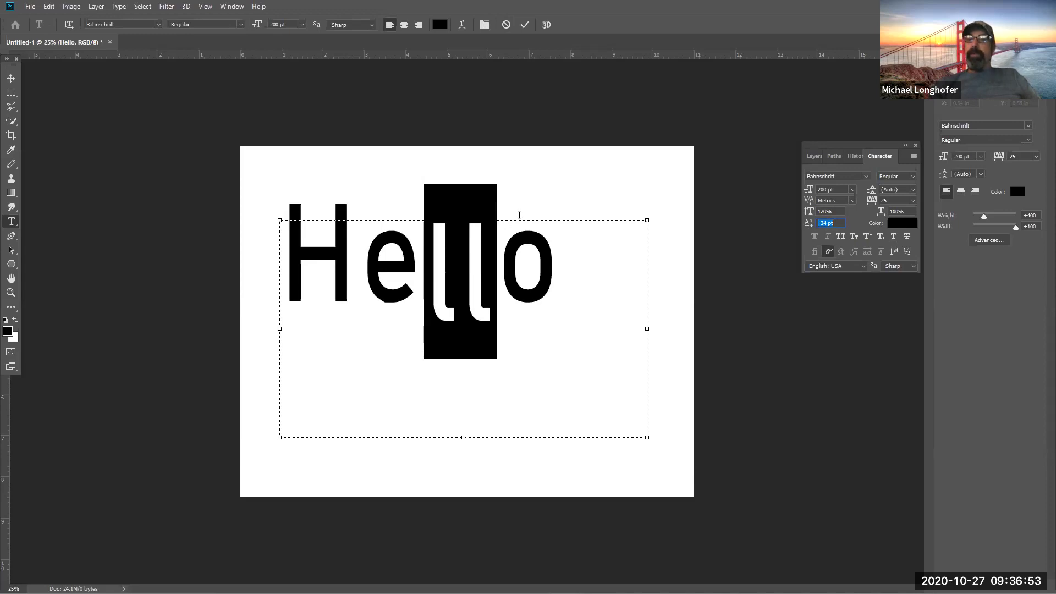
Reset the baseline shift of the letters "ll" to 0 pt and commit the text.
{"action": "type", "text": "0"}
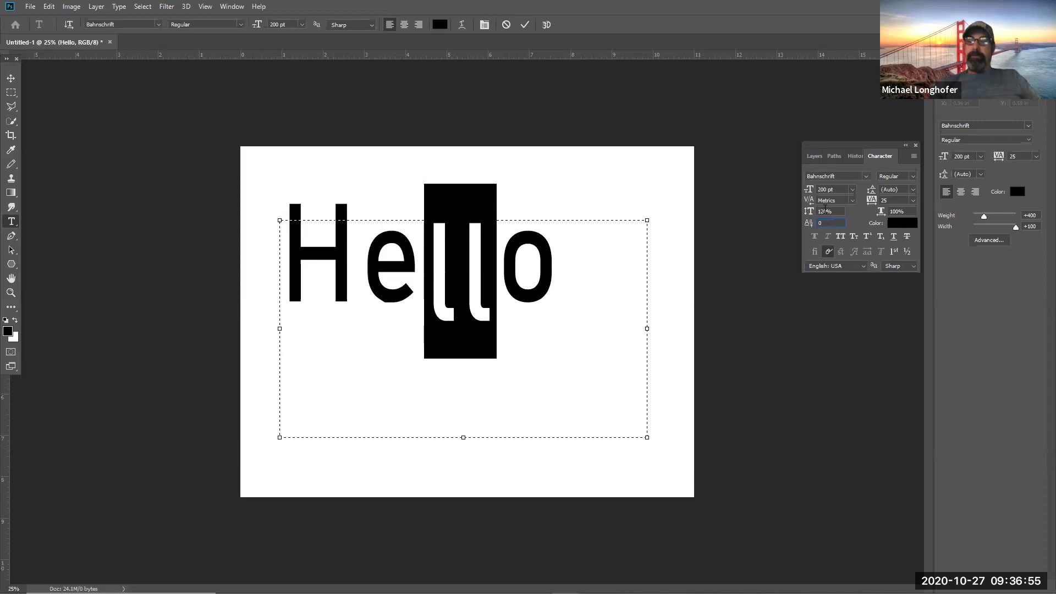
{"action": "key", "text": "Return"}
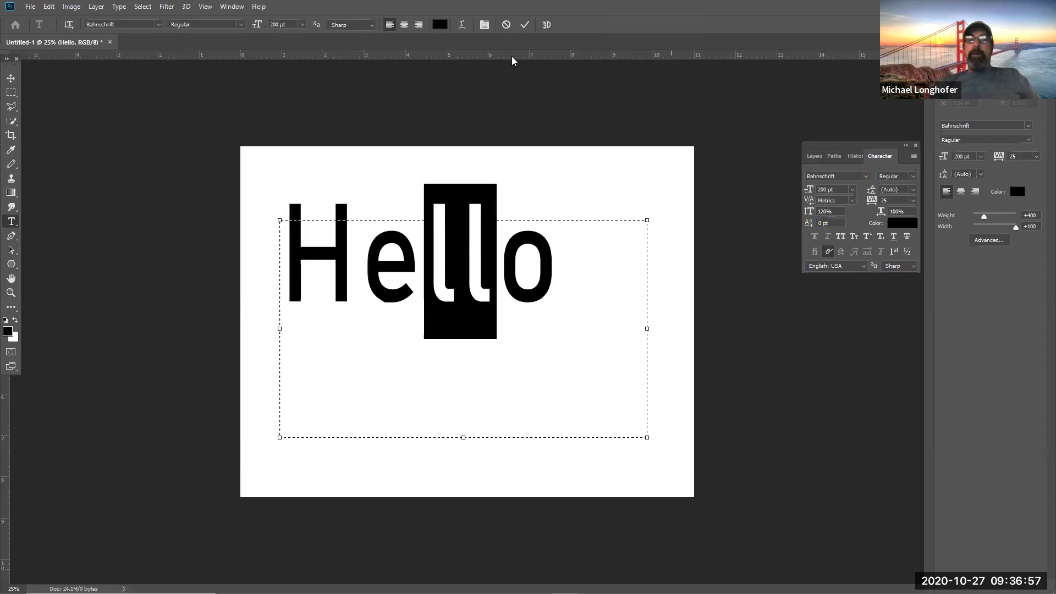
{"action": "key", "text": "ctrl+Return"}
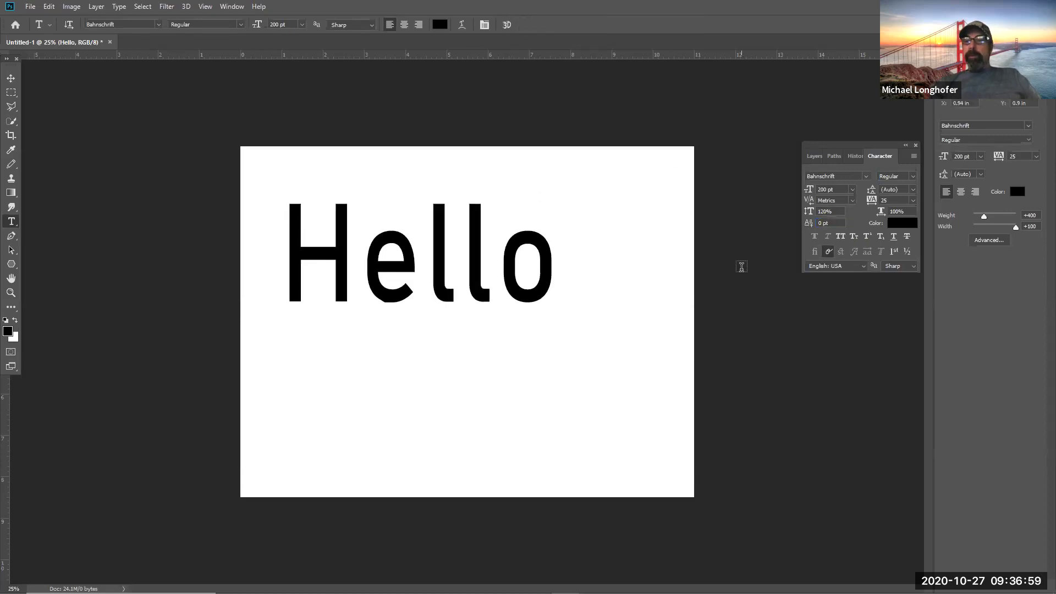
Set the word "Hello" to 30 pt and continue the line with "my name is" and a first name.
{"action": "double_click", "coordinate": [471, 273]}
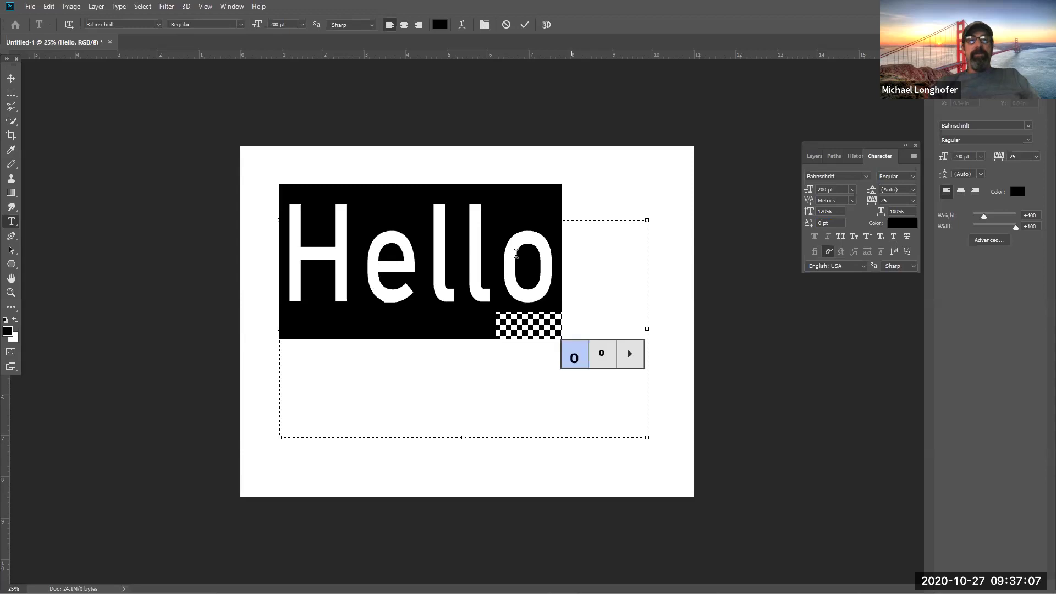
{"action": "left_click", "coordinate": [301, 23]}
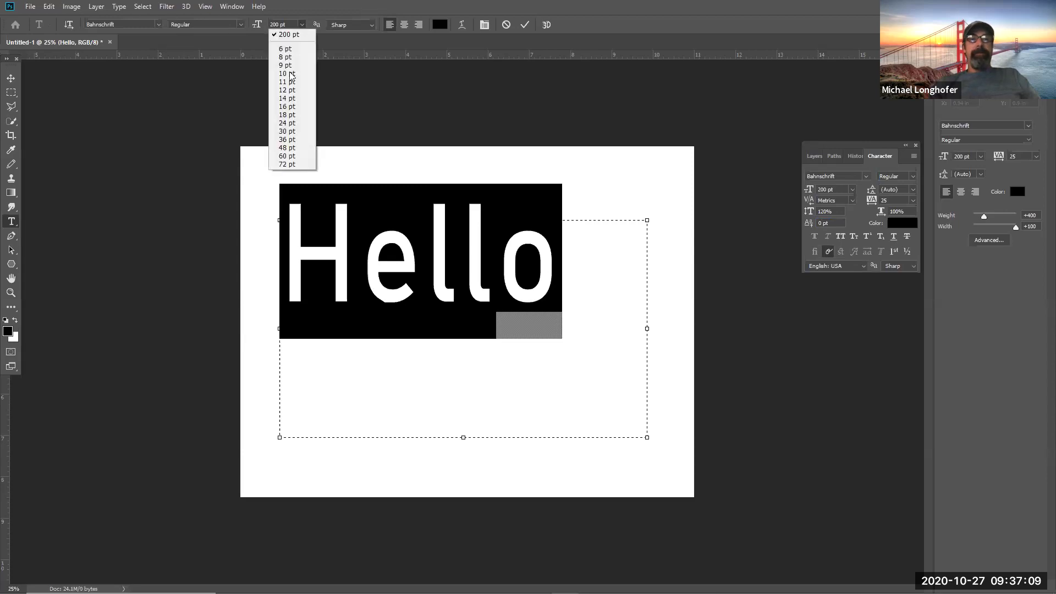
{"action": "left_click", "coordinate": [286, 131]}
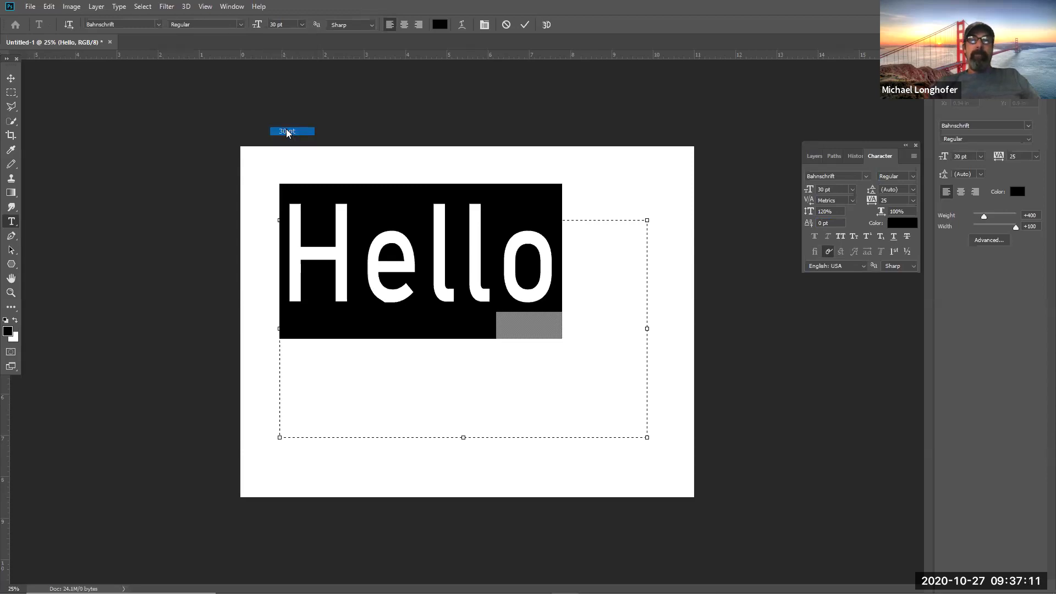
{"action": "left_click", "coordinate": [378, 224]}
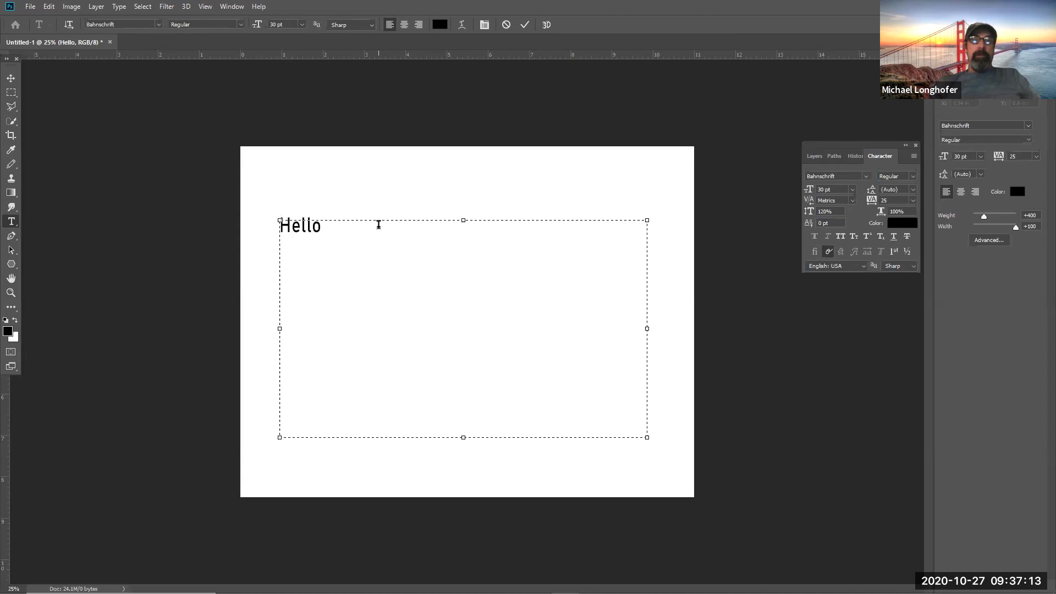
{"action": "type", "text": "my name is Miron"}
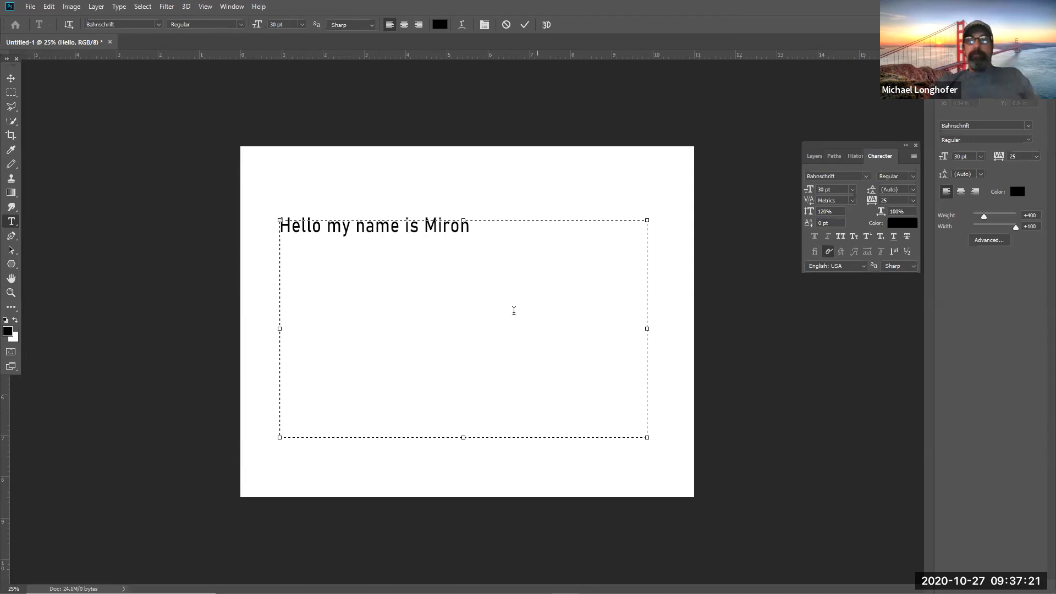
Narrow the text box to about 4.5 inches wide and extend the sentence with ", what's your name".
{"action": "left_click_drag", "start_coordinate": [647, 328], "coordinate": [467, 363]}
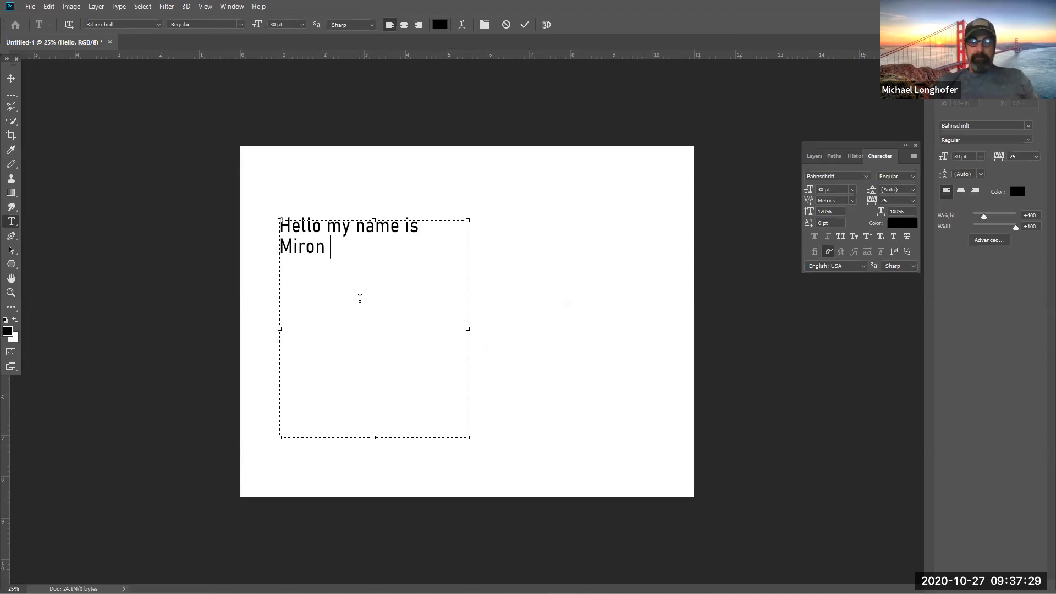
{"action": "key", "text": "BackSpace"}
{"action": "key", "text": "BackSpace"}
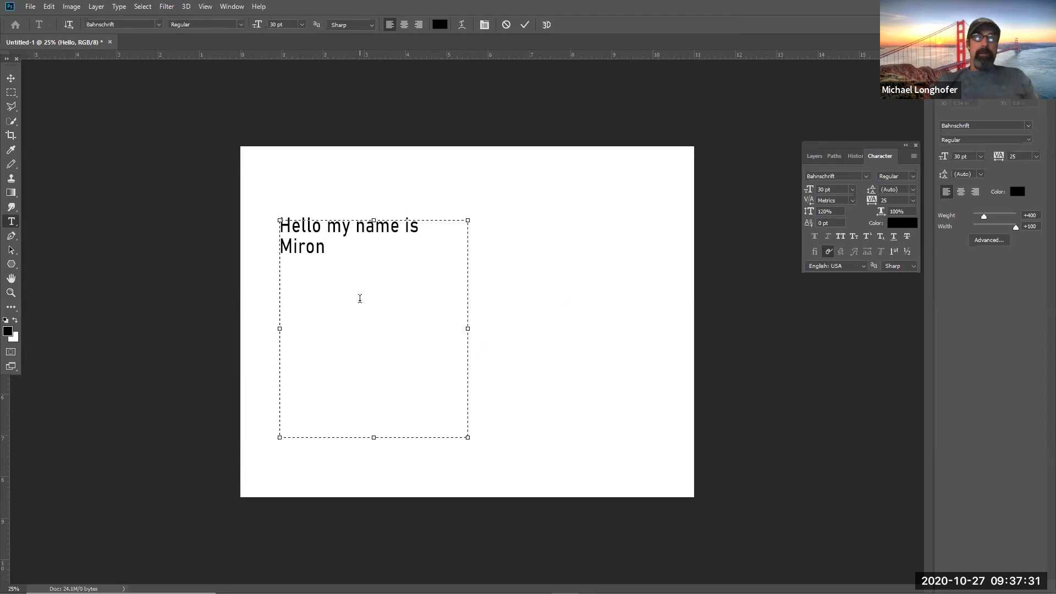
{"action": "type", "text": "W"}
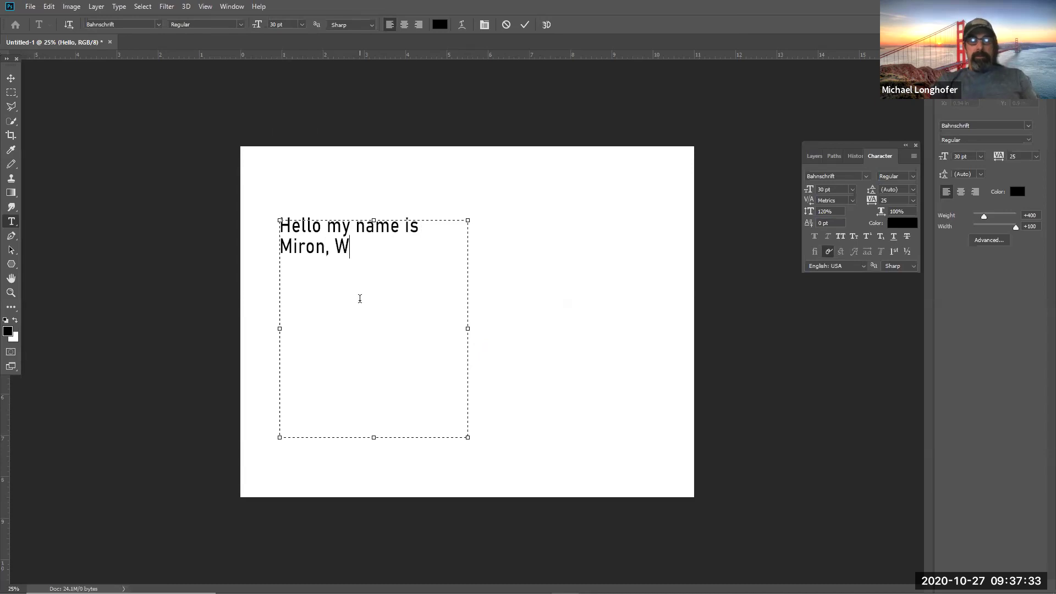
{"action": "key", "text": "BackSpace"}
{"action": "type", "text": "wha"}
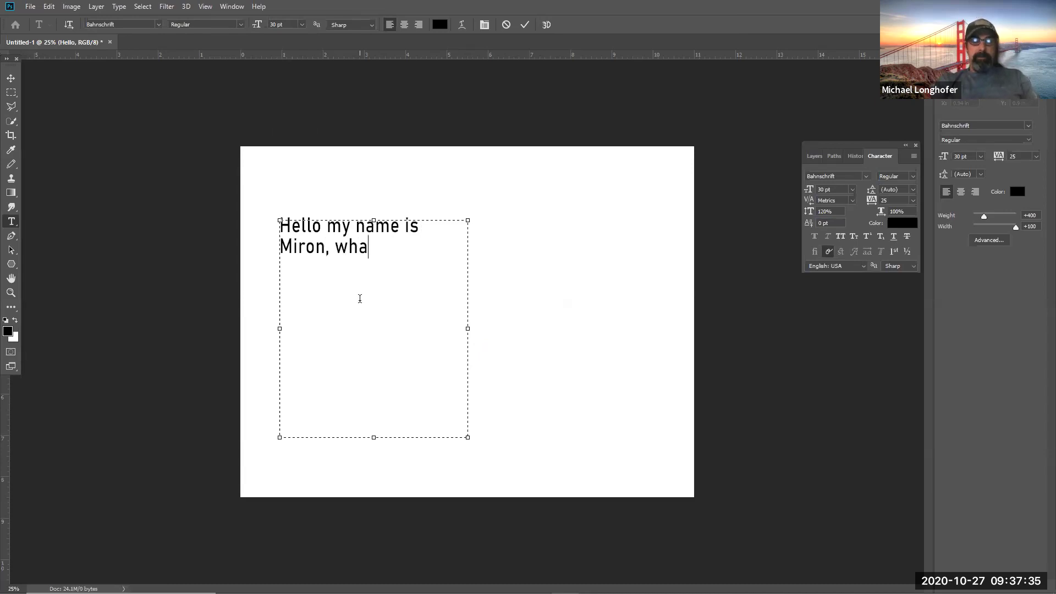
{"action": "type", "text": "t's your "}
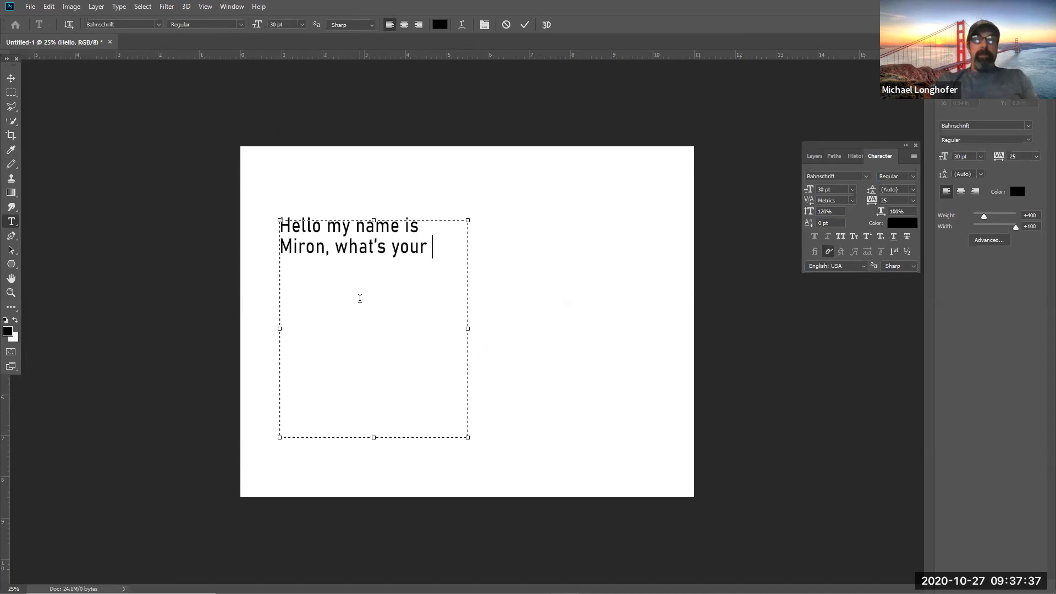
{"action": "type", "text": "name"}
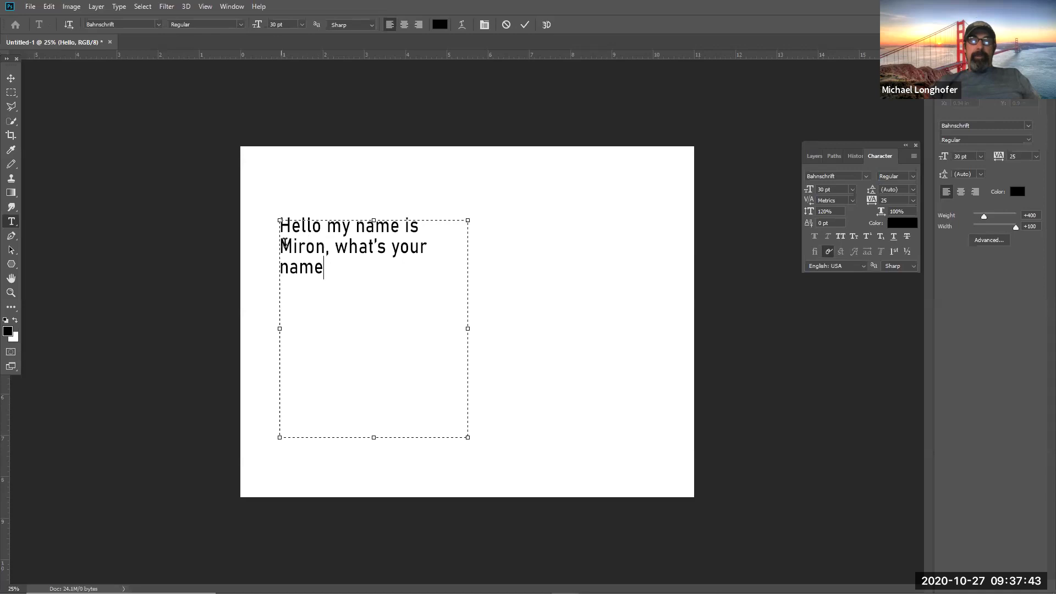
Try leading values of 14 pt, 36 pt and 48 pt on the last two text lines, and cancel the text edit.
{"action": "left_click_drag", "start_coordinate": [280, 246], "coordinate": [365, 273]}
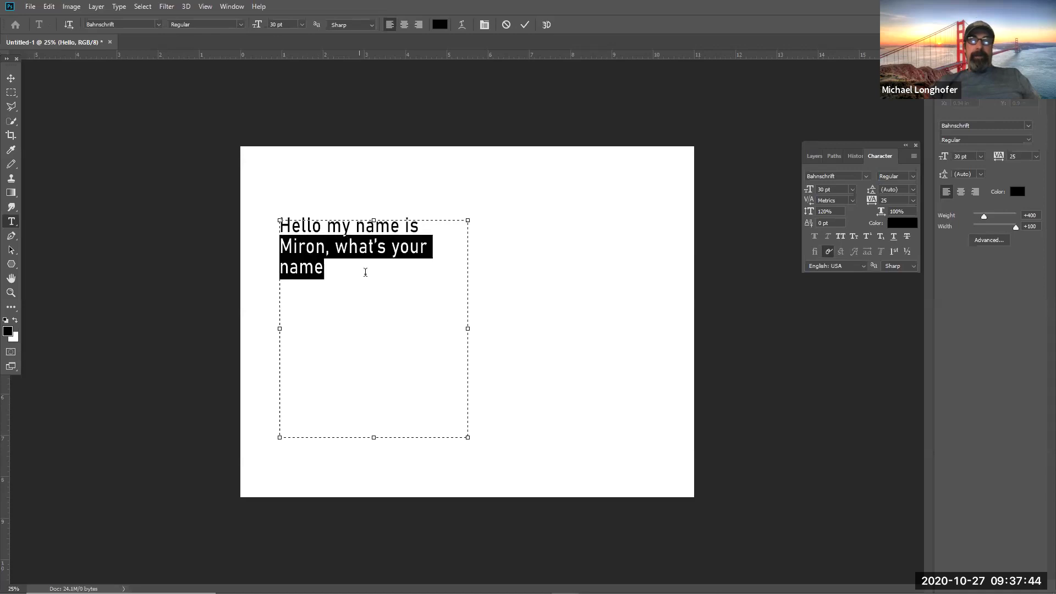
{"action": "left_click", "coordinate": [912, 191]}
{"action": "left_click", "coordinate": [904, 264]}
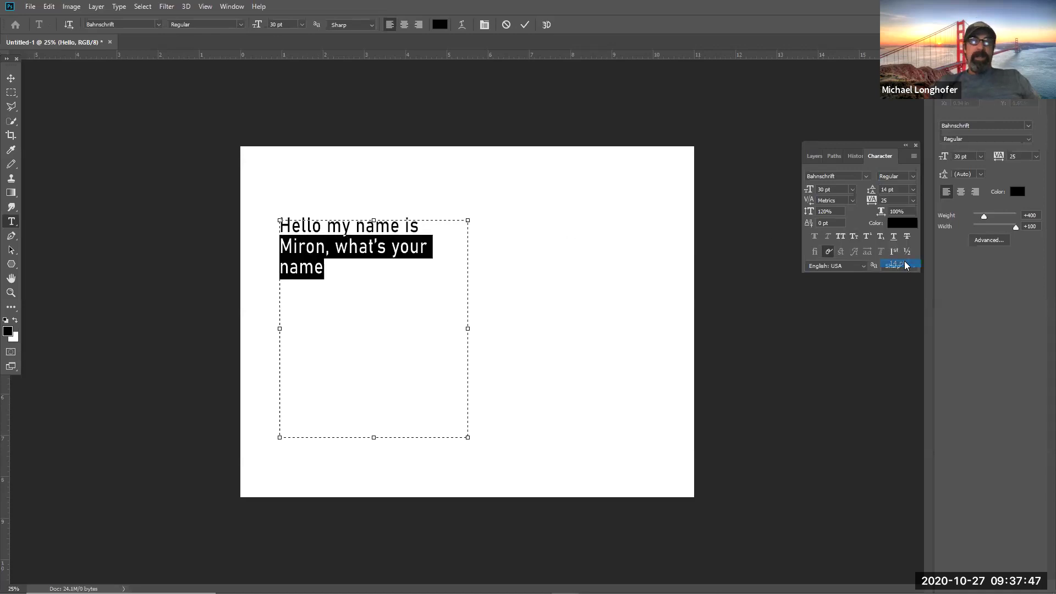
{"action": "left_click", "coordinate": [913, 190]}
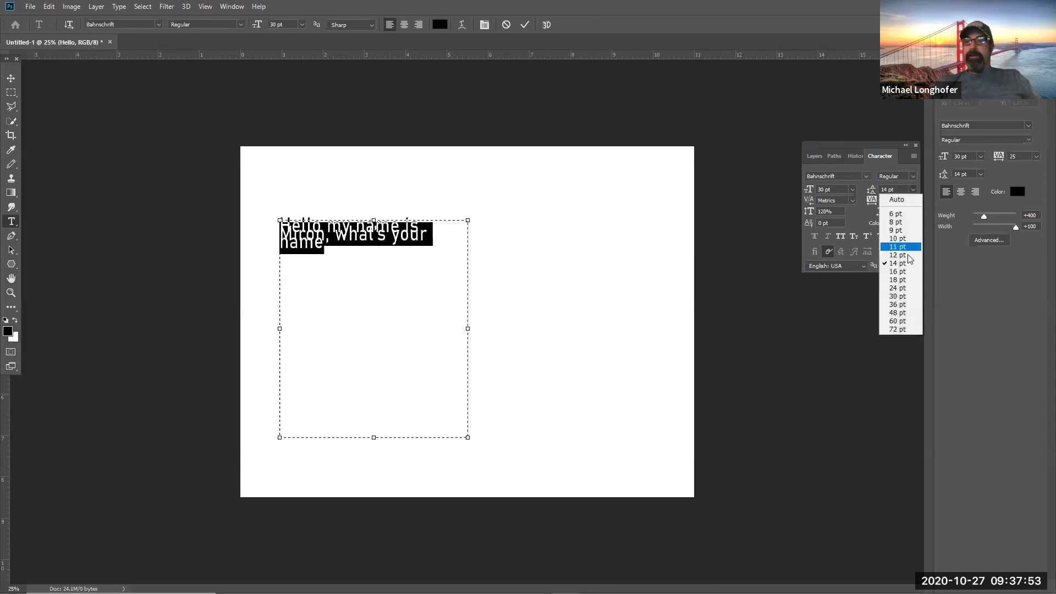
{"action": "left_click", "coordinate": [908, 305]}
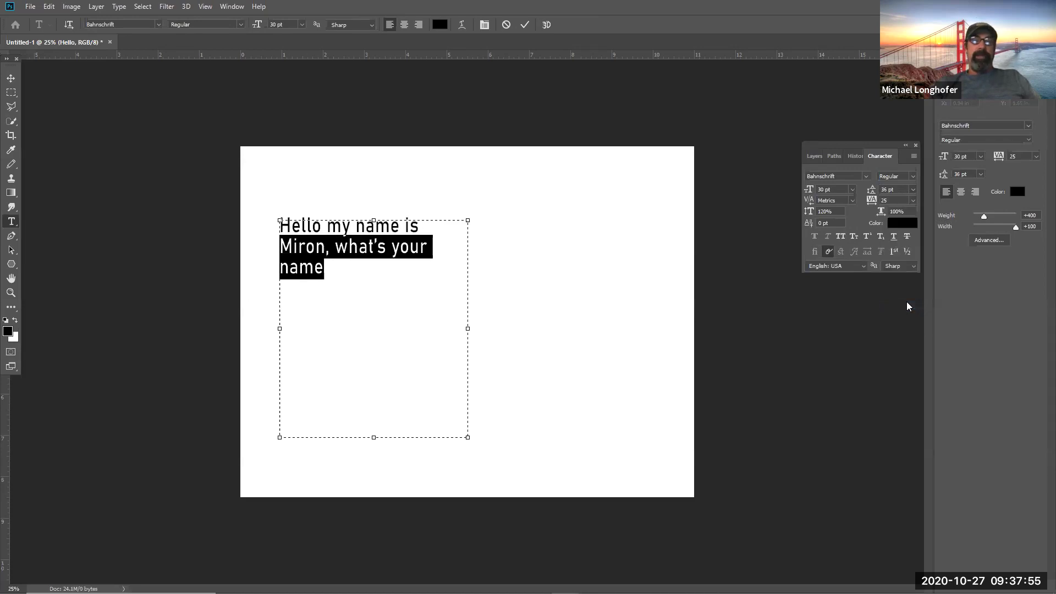
{"action": "left_click", "coordinate": [914, 190]}
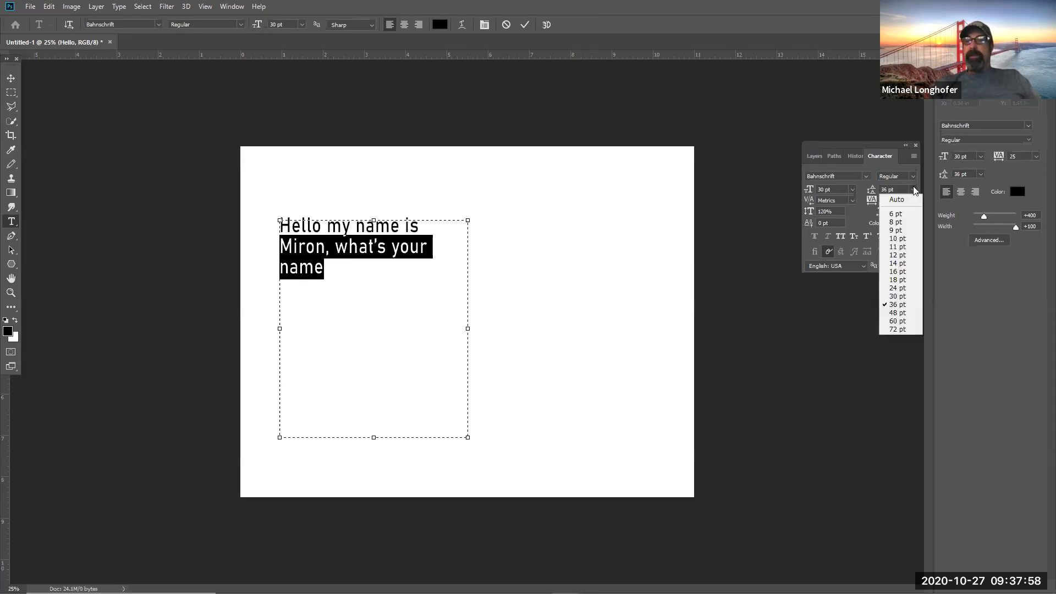
{"action": "left_click", "coordinate": [898, 313]}
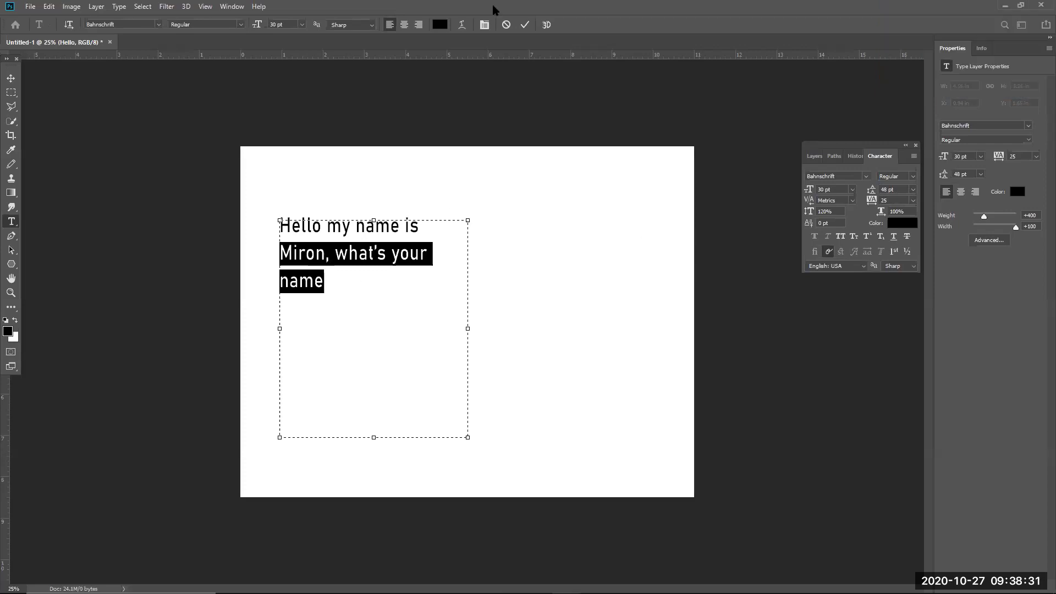
{"action": "key", "text": "Escape"}
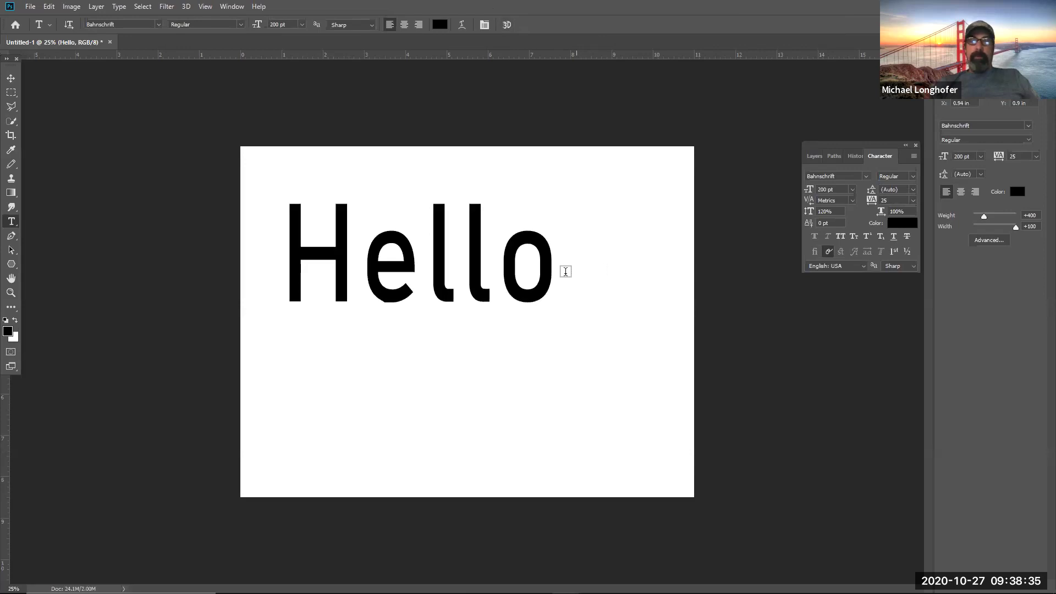
Select the word "Hello" and try a tracking of 75 before setting the tracking to 0.
{"action": "left_click_drag", "start_coordinate": [554, 271], "coordinate": [253, 298]}
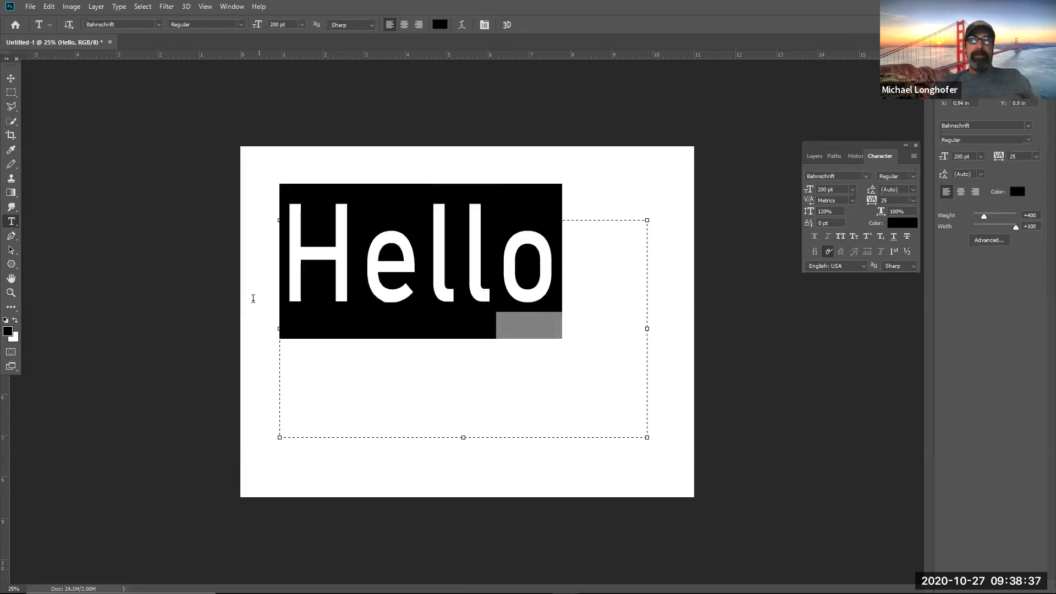
{"action": "left_click", "coordinate": [913, 201]}
{"action": "left_click", "coordinate": [905, 313]}
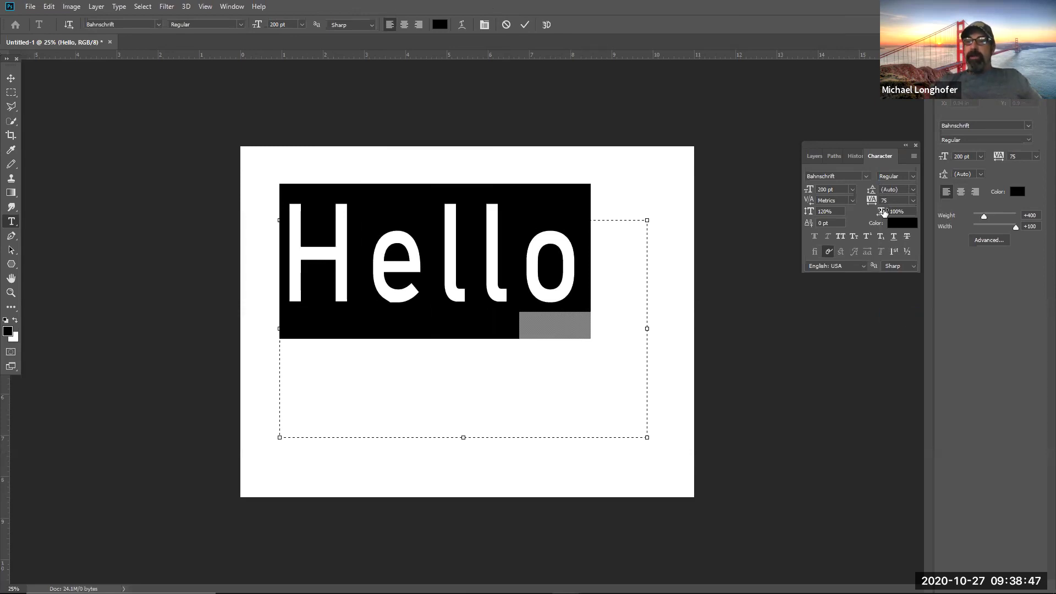
{"action": "left_click", "coordinate": [913, 202]}
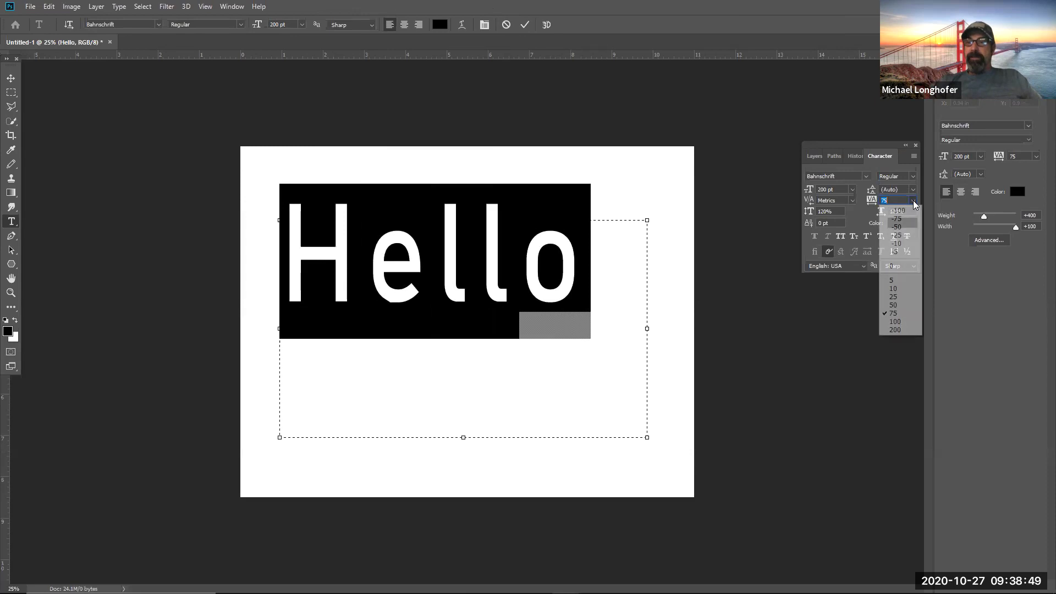
{"action": "left_click", "coordinate": [902, 266]}
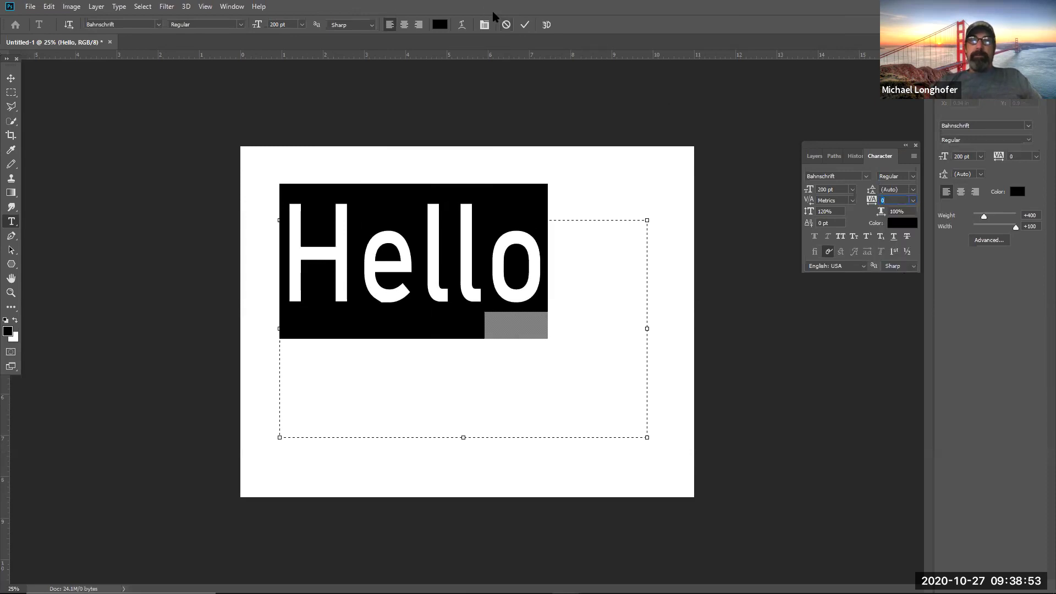
Set the tracking of the selected word "Hello" to 25 and commit the text edit.
{"action": "type", "text": "25"}
{"action": "key", "text": "Return"}
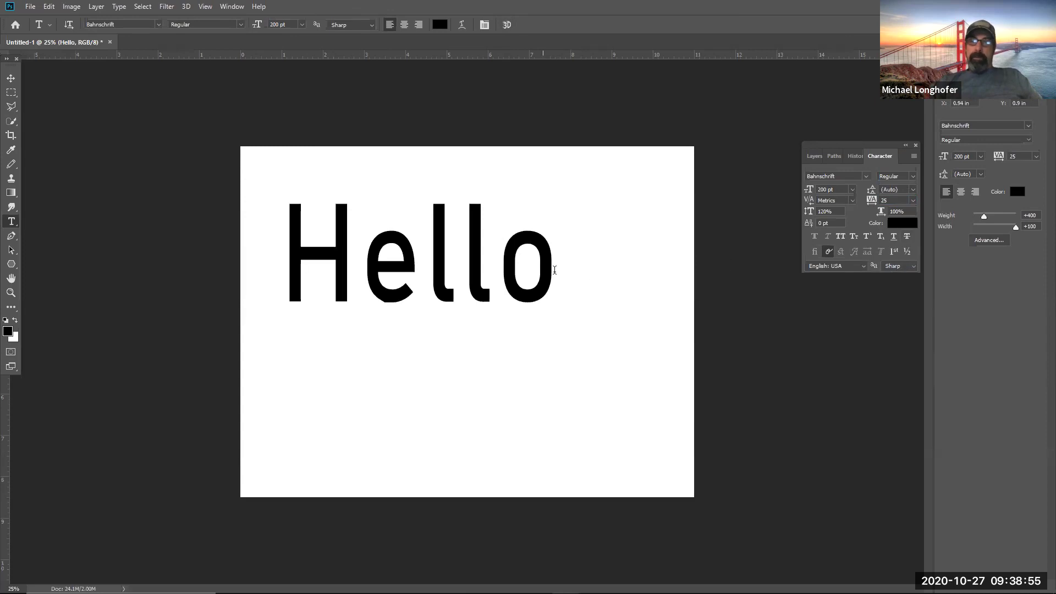
Select the whole word "Hello", set its horizontal scale to 120%, and commit the text edit.
{"action": "left_click", "coordinate": [554, 270]}
{"action": "key", "text": "shift+Left"}
{"action": "key", "text": "shift+Left"}
{"action": "key", "text": "shift+Left"}
{"action": "key", "text": "shift+Left"}
{"action": "key", "text": "shift+Left"}
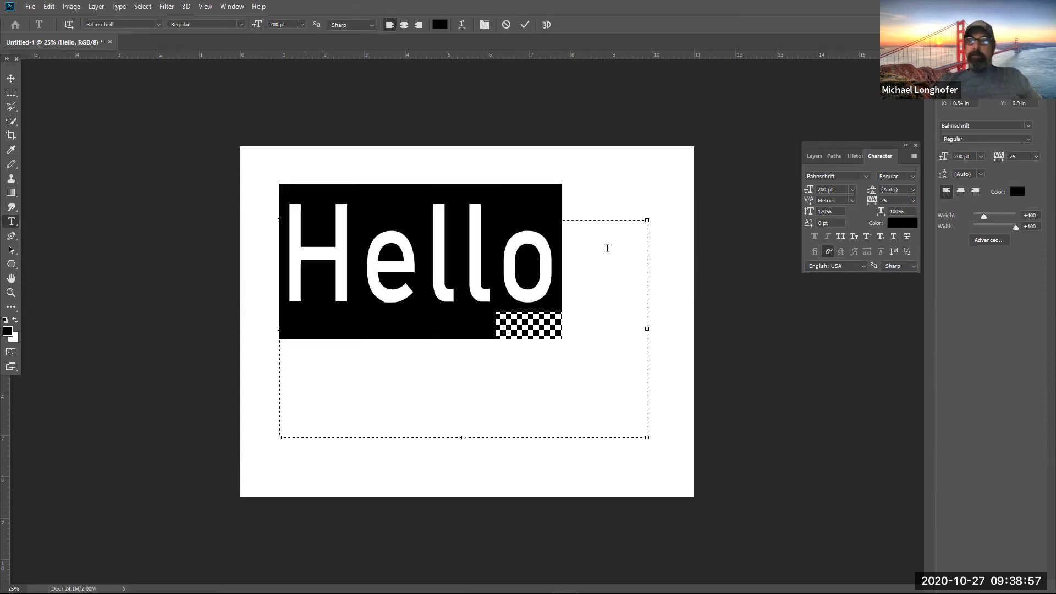
{"action": "left_click", "coordinate": [909, 211]}
{"action": "type", "text": "12"}
{"action": "key", "text": "BackSpace"}
{"action": "key", "text": "BackSpace"}
{"action": "key", "text": "BackSpace"}
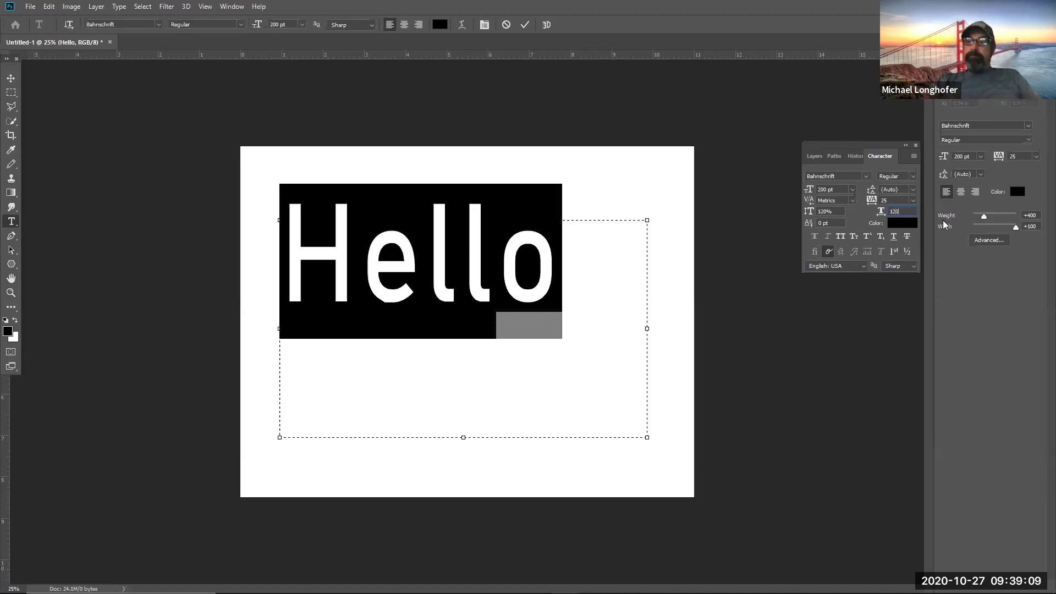
{"action": "key", "text": "Return"}
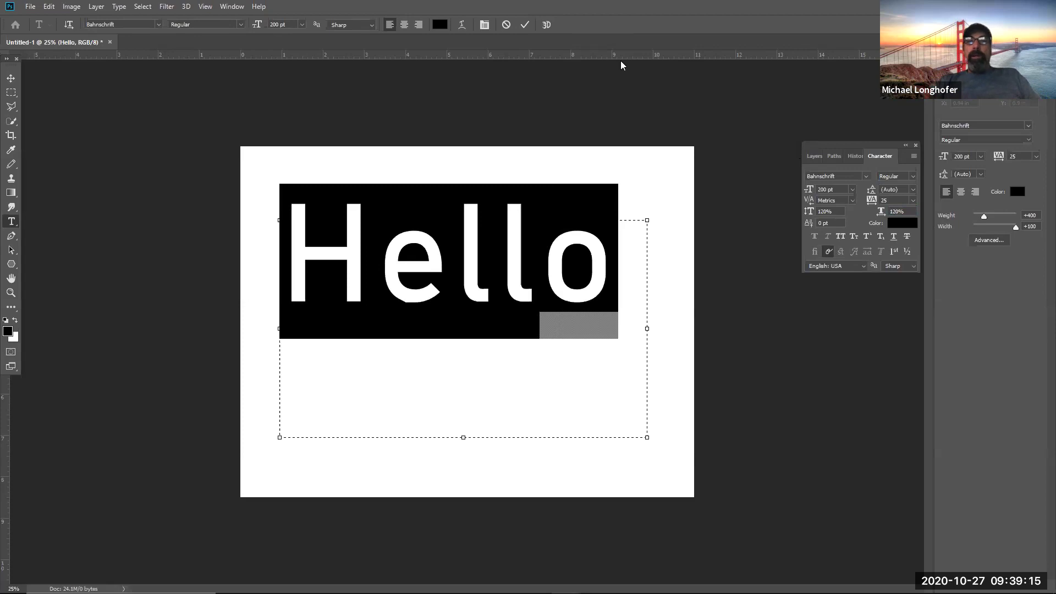
{"action": "key", "text": "ctrl+Return"}
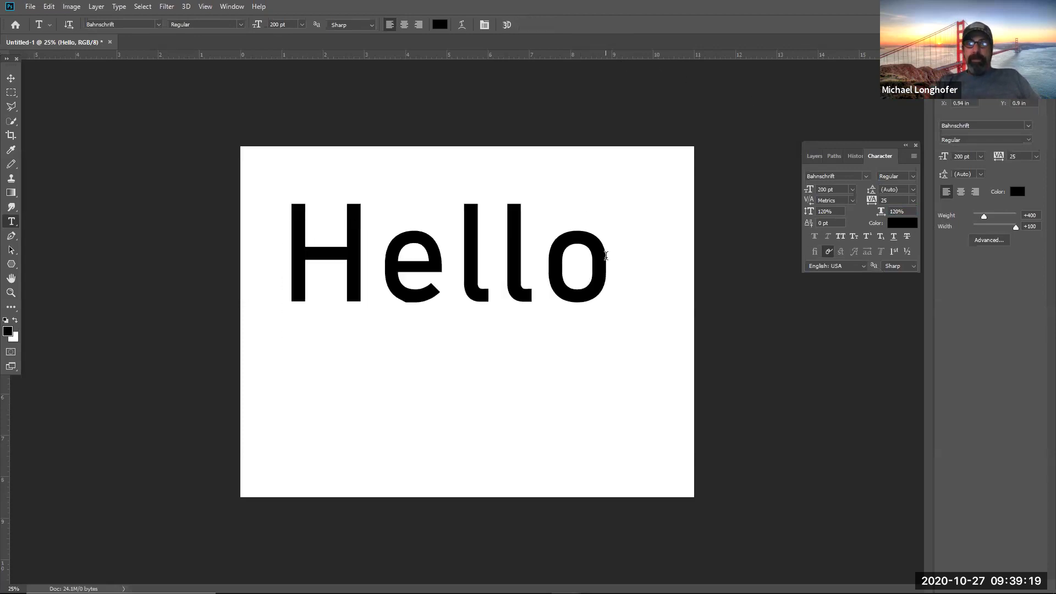
Try All Caps and Small Caps on the word "Hello", and cancel the text edit.
{"action": "right_click", "coordinate": [607, 258]}
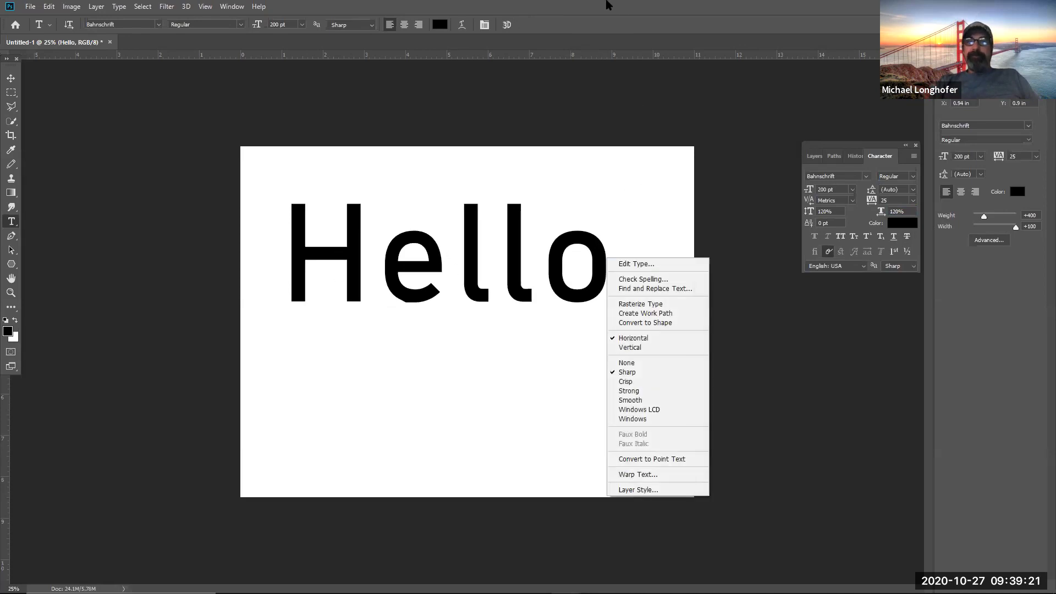
{"action": "key", "text": "Escape"}
{"action": "left_click_drag", "start_coordinate": [295, 248], "coordinate": [633, 281]}
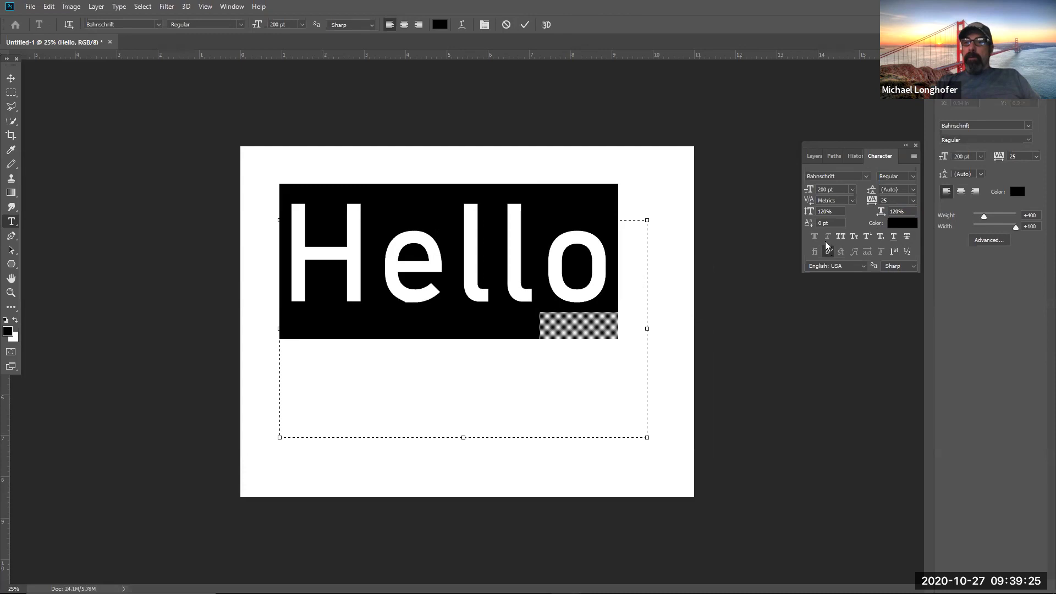
{"action": "left_click", "coordinate": [838, 235]}
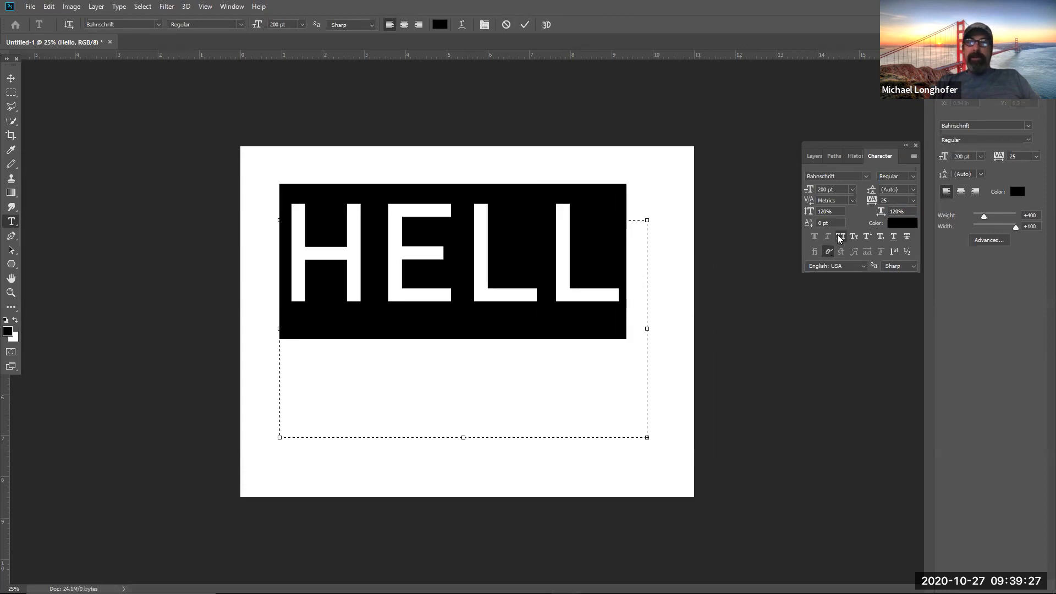
{"action": "left_click", "coordinate": [852, 235]}
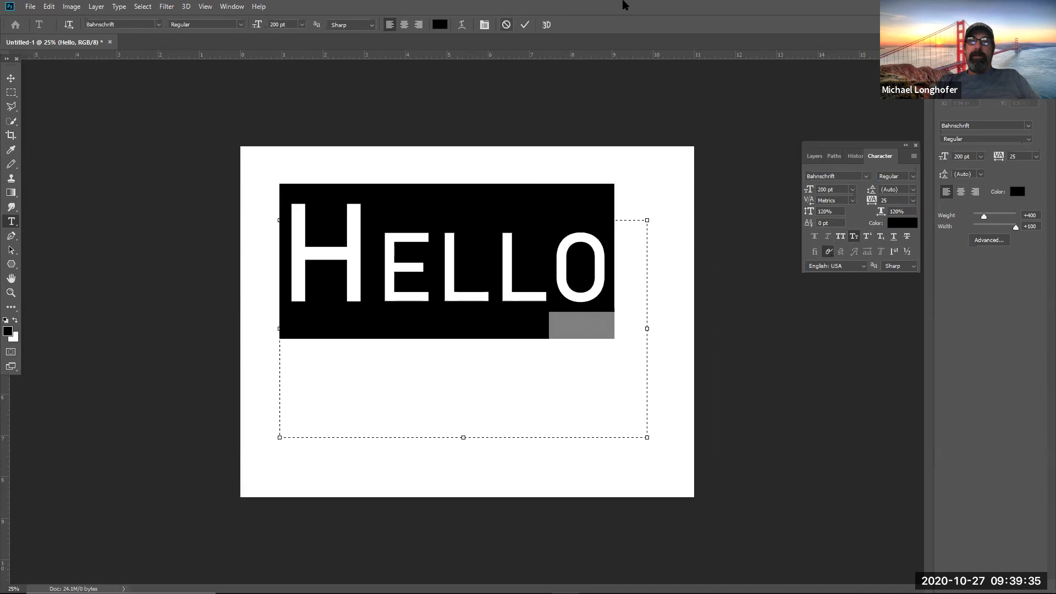
{"action": "key", "text": "Escape"}
{"action": "right_click", "coordinate": [346, 232]}
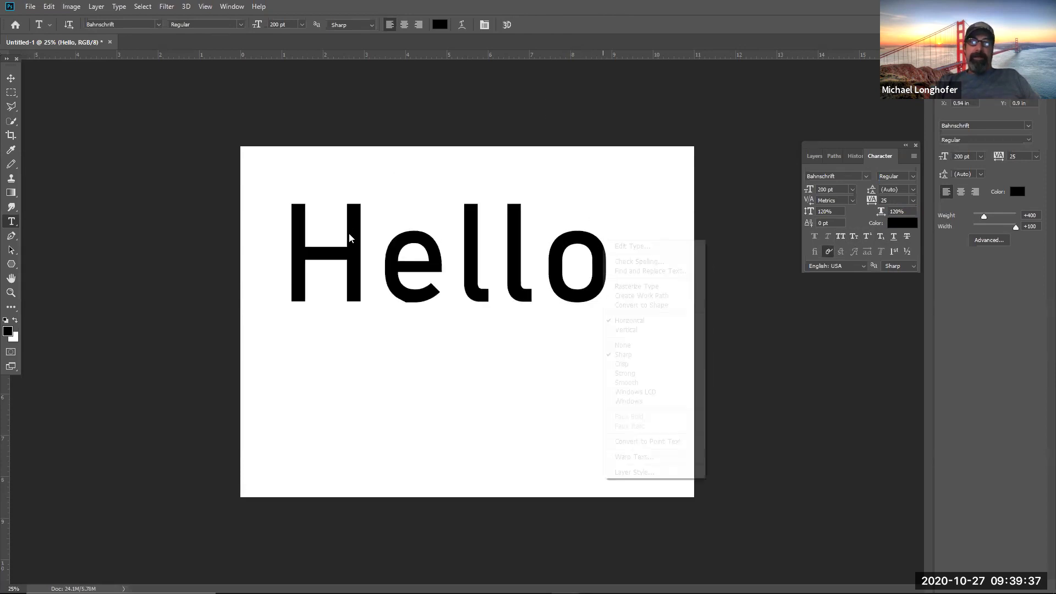
{"action": "left_click", "coordinate": [577, 103]}
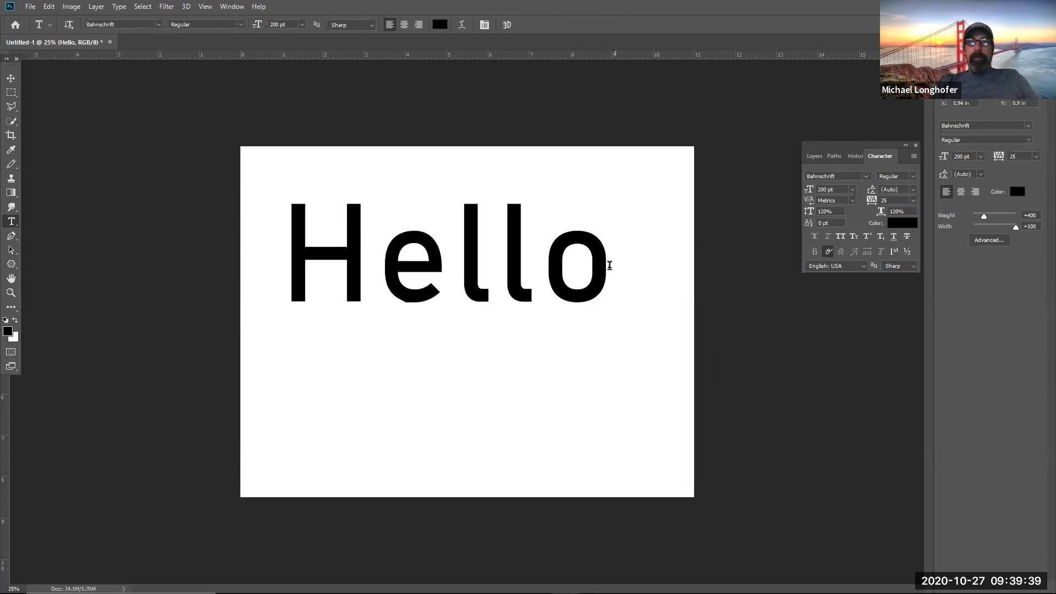
Try a dark red text color on "Hello", look at the anti-aliasing options, and cancel the text edit.
{"action": "left_click_drag", "start_coordinate": [603, 264], "coordinate": [285, 308]}
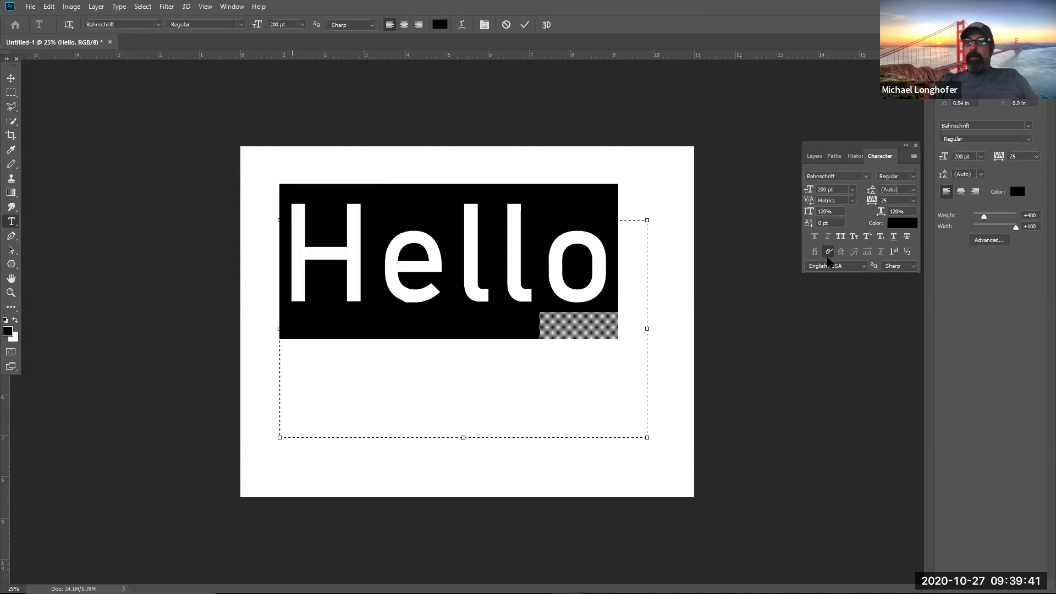
{"action": "left_click", "coordinate": [898, 224]}
{"action": "left_click", "coordinate": [725, 165]}
{"action": "left_click", "coordinate": [848, 109]}
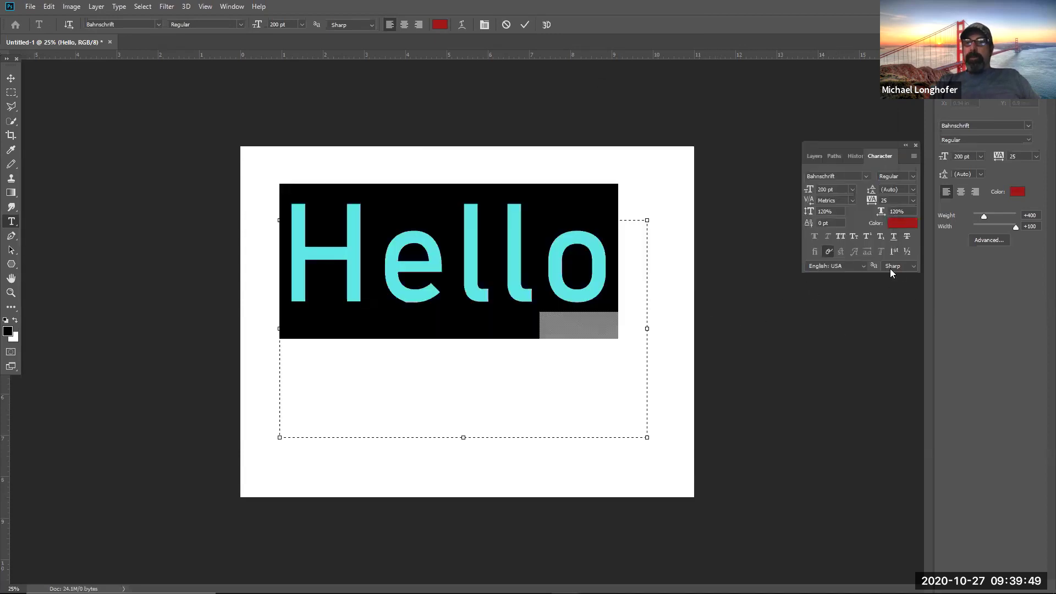
{"action": "left_click", "coordinate": [908, 265]}
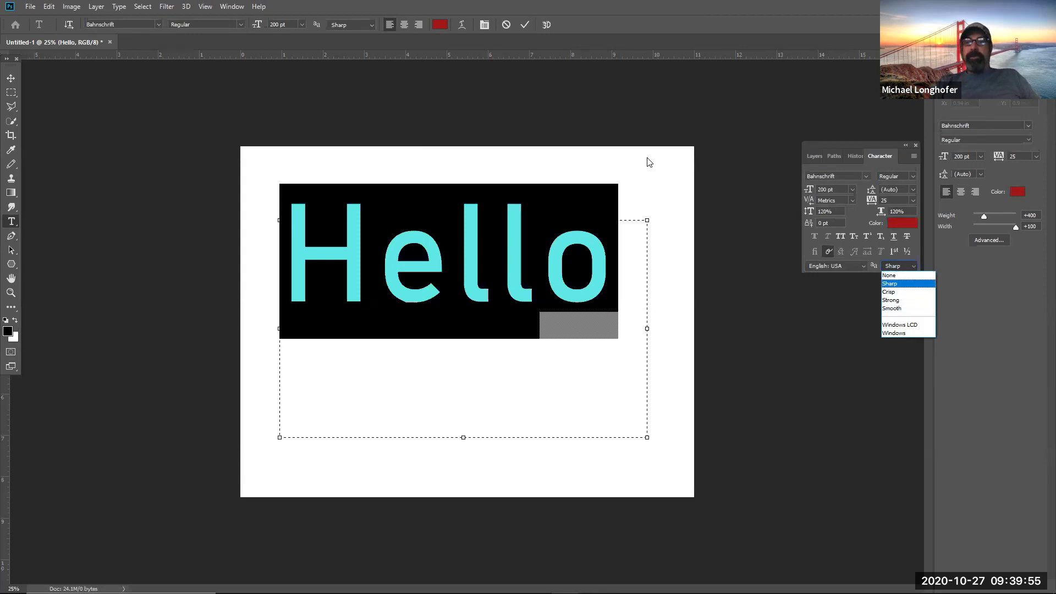
{"action": "left_click", "coordinate": [627, 73]}
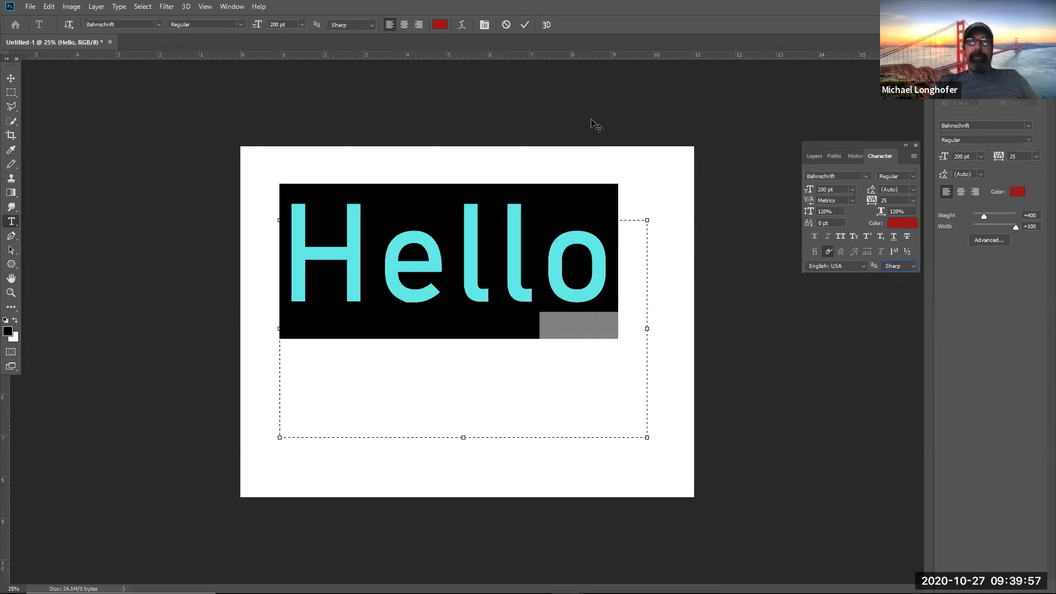
{"action": "key", "text": "Escape"}
{"action": "key", "text": "ctrl+z"}
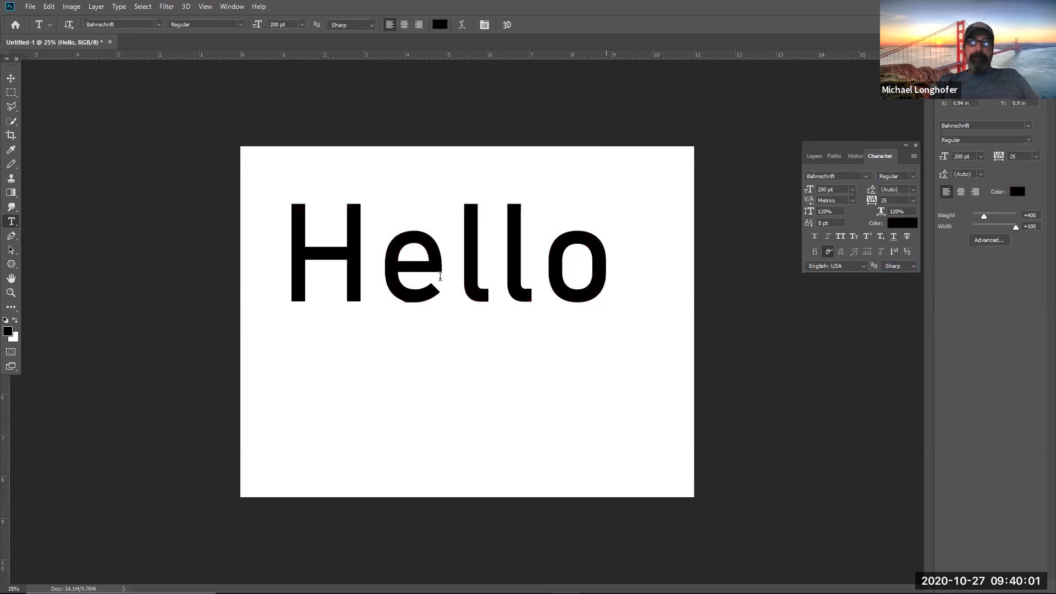
Select the word "Hello" and try the Arc, Arc Lower and Bulge text warp styles on it.
{"action": "right_click", "coordinate": [606, 251]}
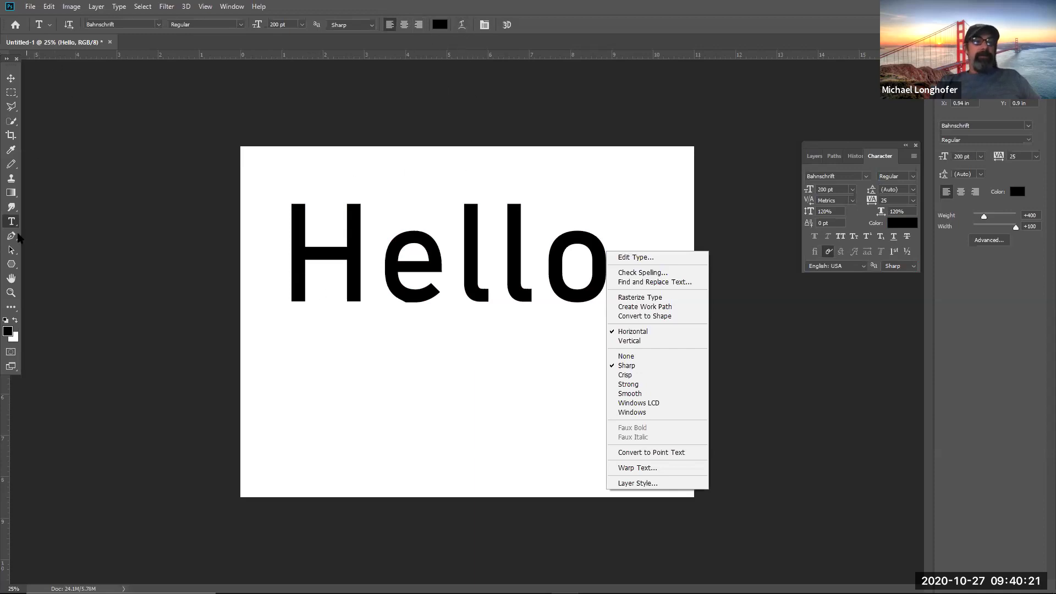
{"action": "left_click", "coordinate": [12, 225]}
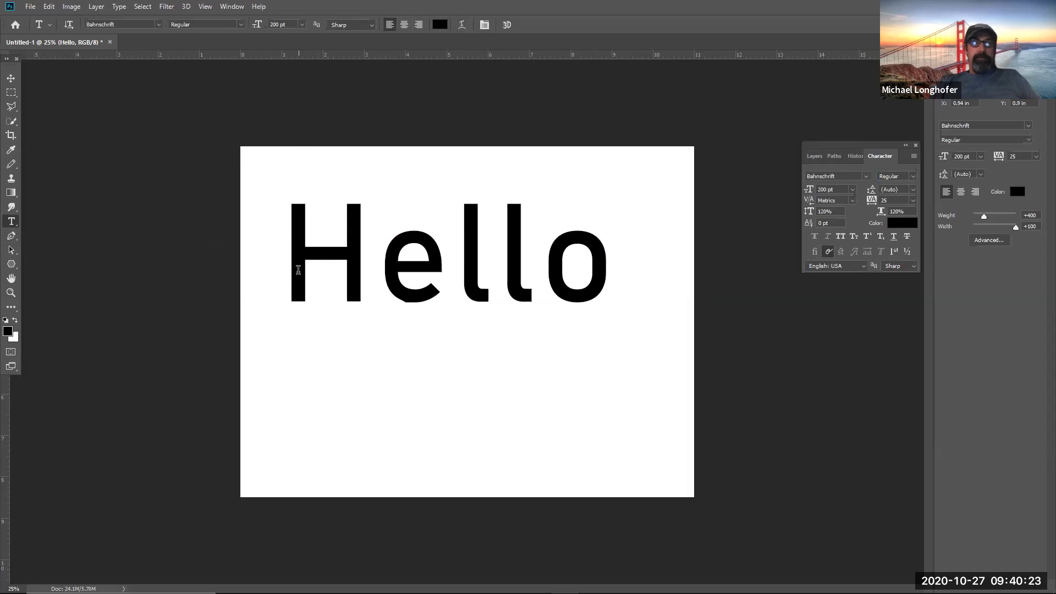
{"action": "left_click_drag", "start_coordinate": [298, 269], "coordinate": [609, 269]}
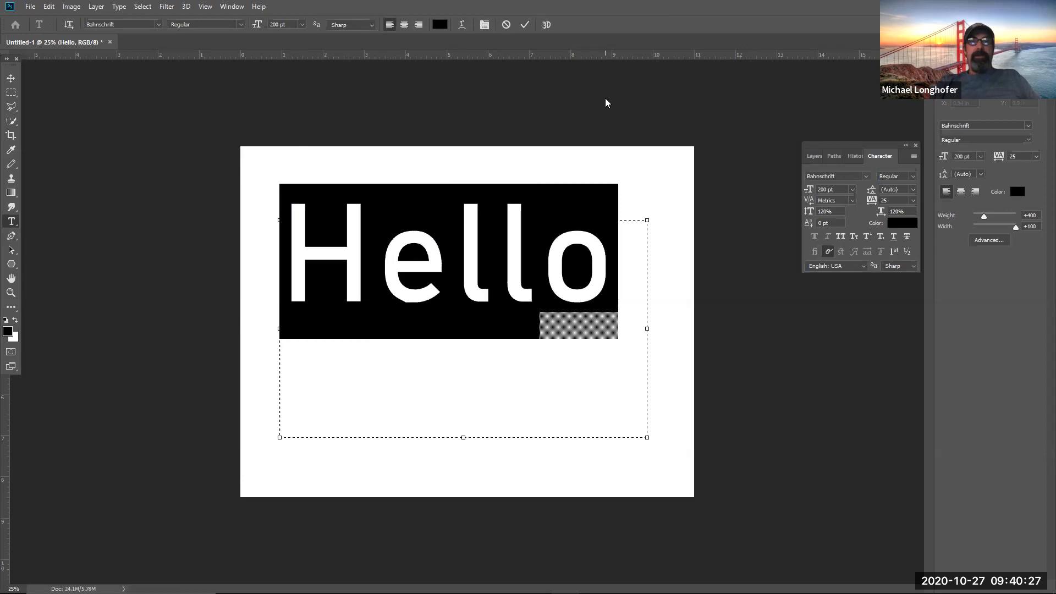
{"action": "left_click", "coordinate": [464, 27]}
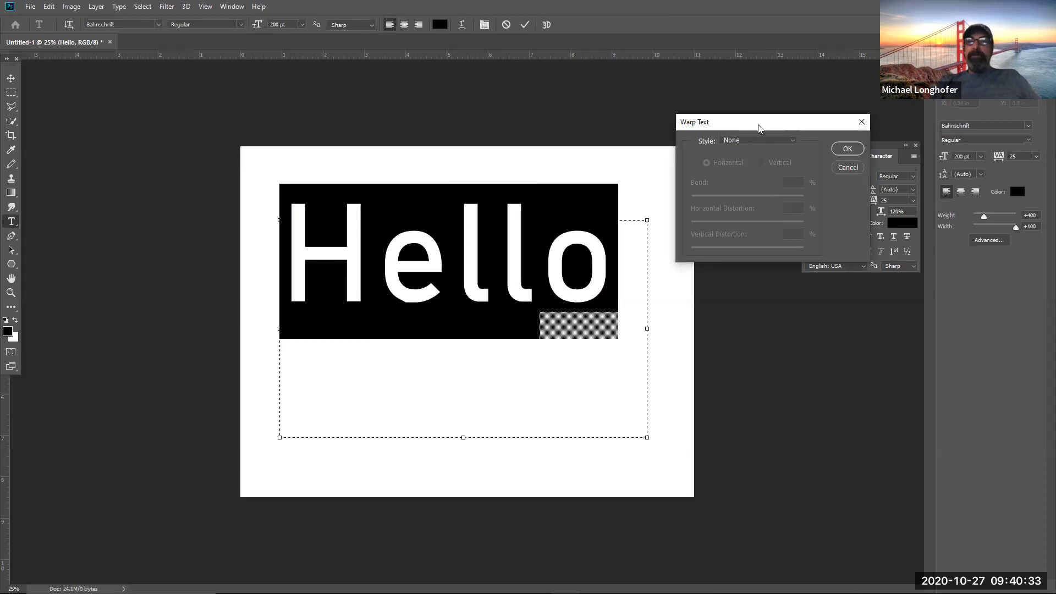
{"action": "left_click", "coordinate": [794, 141]}
{"action": "left_click", "coordinate": [777, 171]}
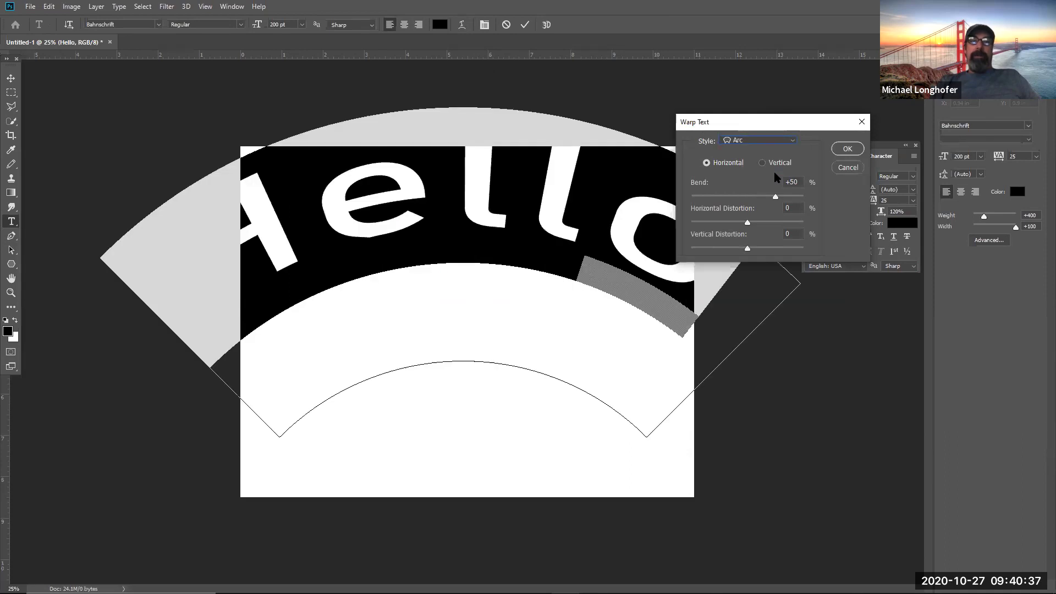
{"action": "left_click", "coordinate": [793, 141]}
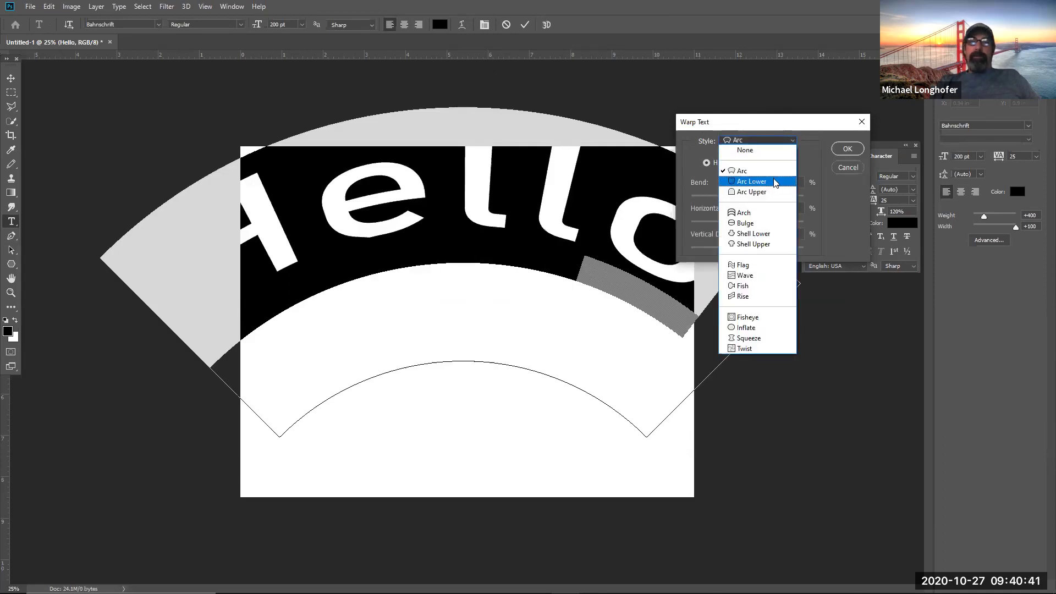
{"action": "left_click", "coordinate": [775, 182]}
{"action": "left_click", "coordinate": [791, 142]}
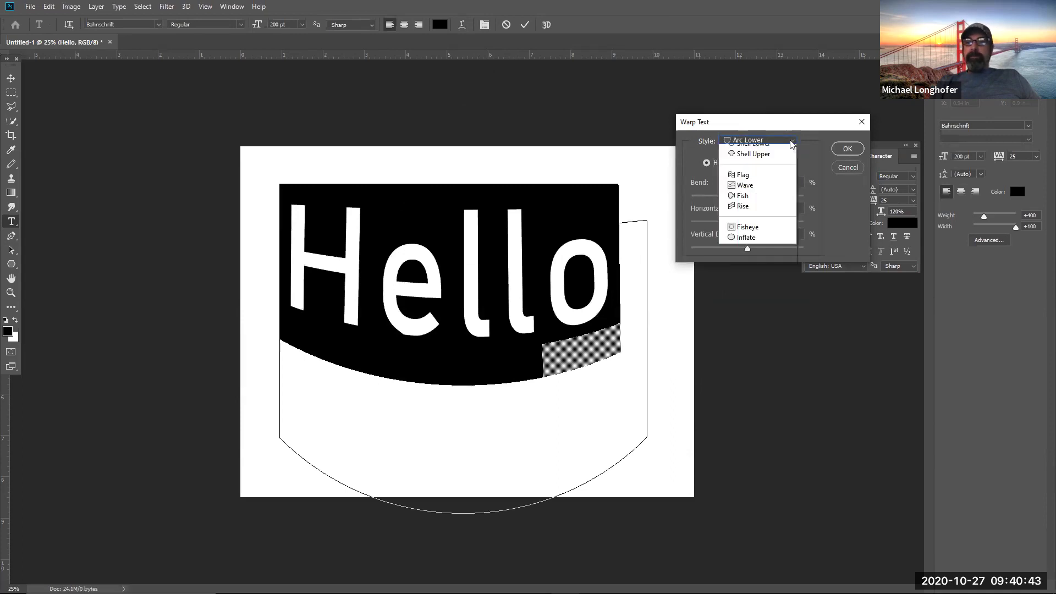
{"action": "left_click", "coordinate": [766, 227]}
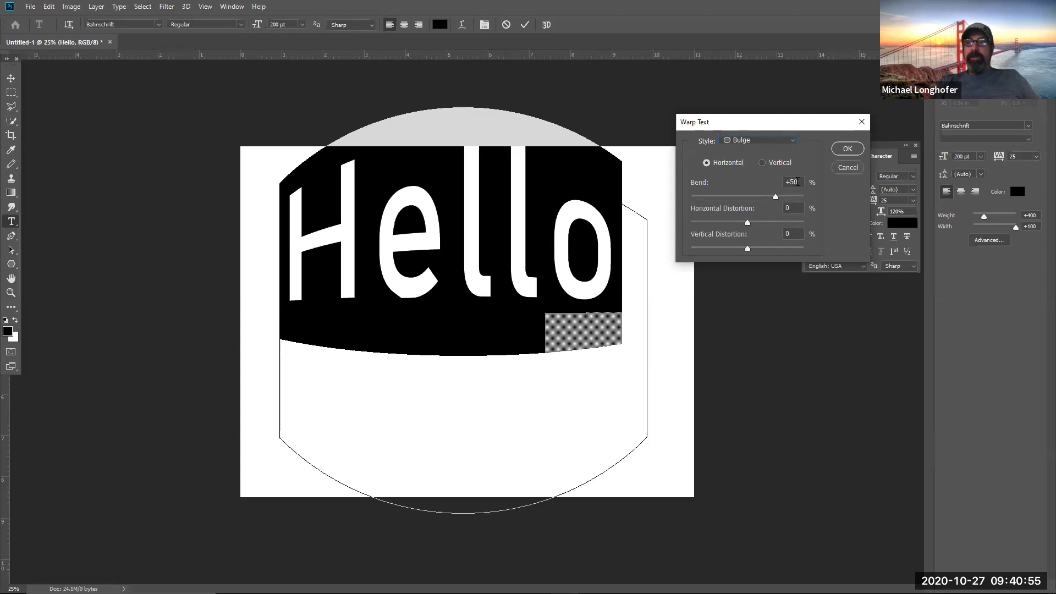
Try a bend of -50% on the Bulge warp, and cancel both the warp and the text edit.
{"action": "left_click_drag", "start_coordinate": [801, 181], "coordinate": [764, 183]}
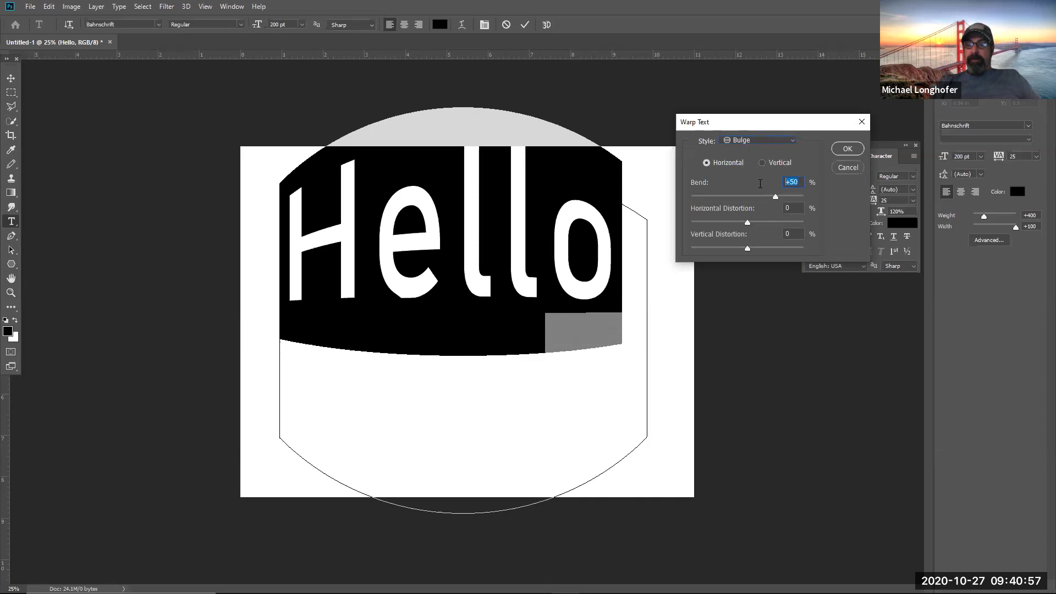
{"action": "type", "text": "-50"}
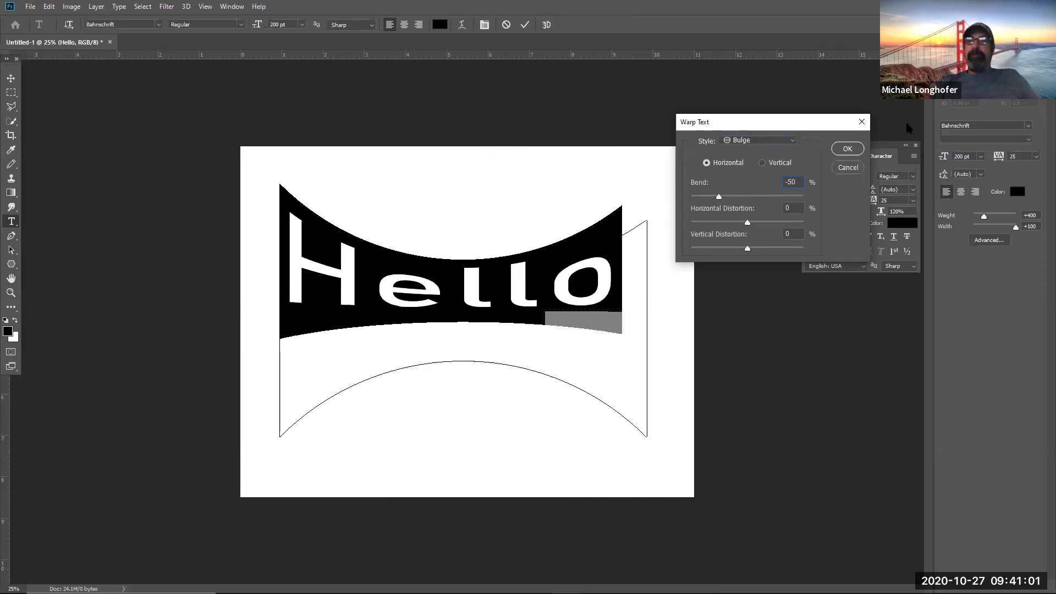
{"action": "left_click", "coordinate": [847, 168]}
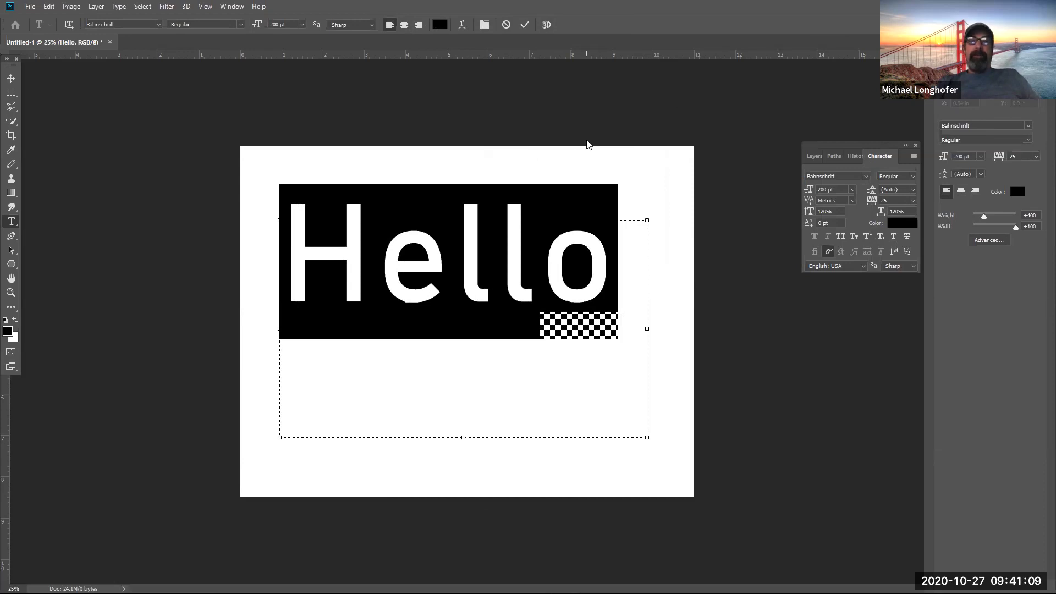
{"action": "left_click", "coordinate": [506, 24]}
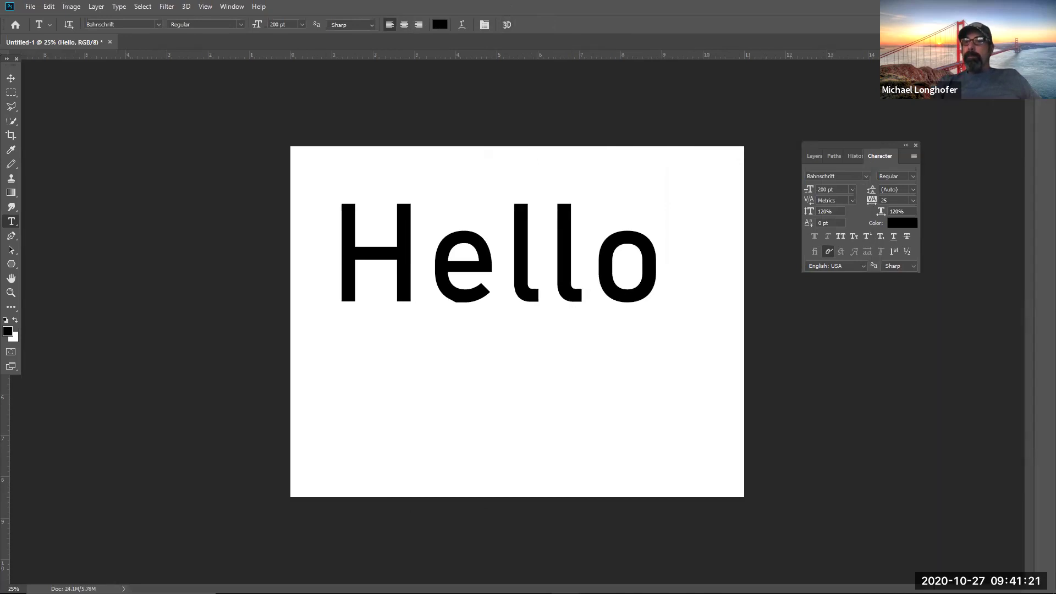
Collapse the docked text properties, show the layer list in the floating panel group, and move that group clear of the canvas.
{"action": "left_click", "coordinate": [1050, 54]}
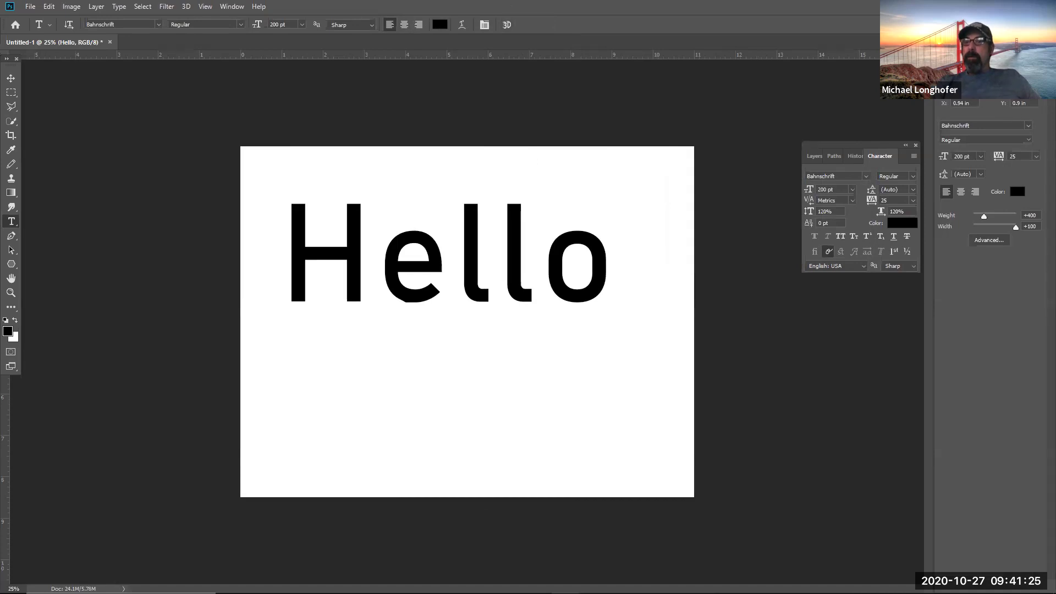
{"action": "left_click", "coordinate": [1051, 54]}
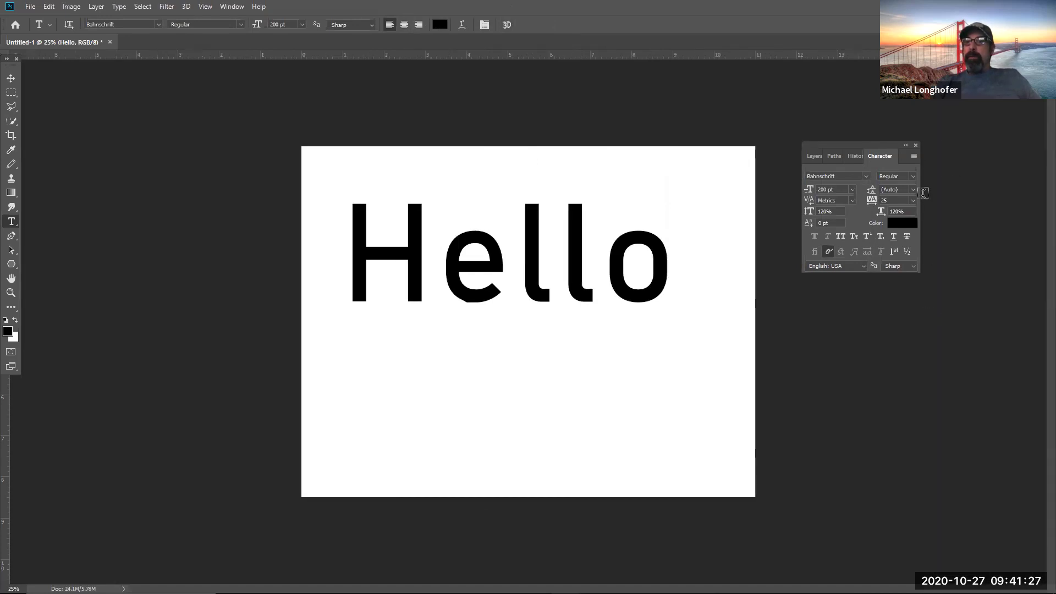
{"action": "left_click_drag", "start_coordinate": [893, 144], "coordinate": [918, 243]}
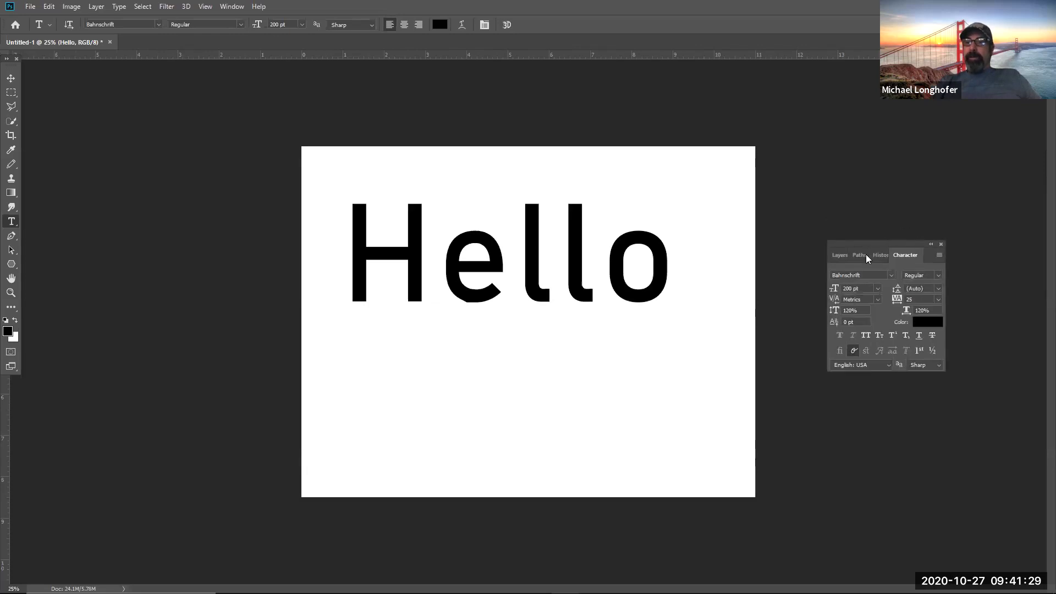
{"action": "left_click", "coordinate": [842, 256]}
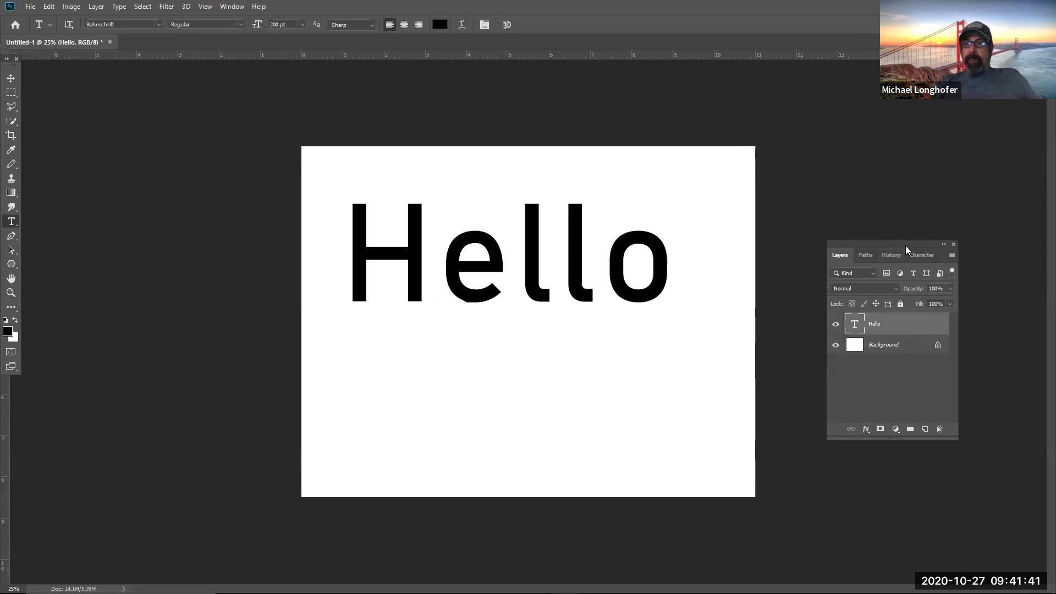
{"action": "left_click_drag", "start_coordinate": [907, 242], "coordinate": [951, 99]}
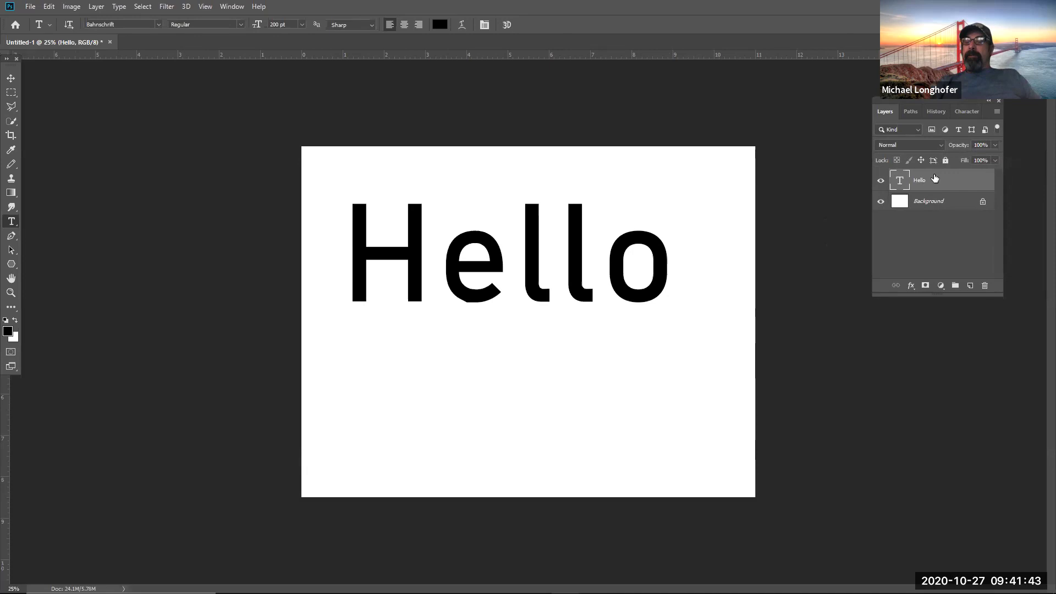
{"action": "key", "text": "h"}
{"action": "double_click", "coordinate": [928, 180]}
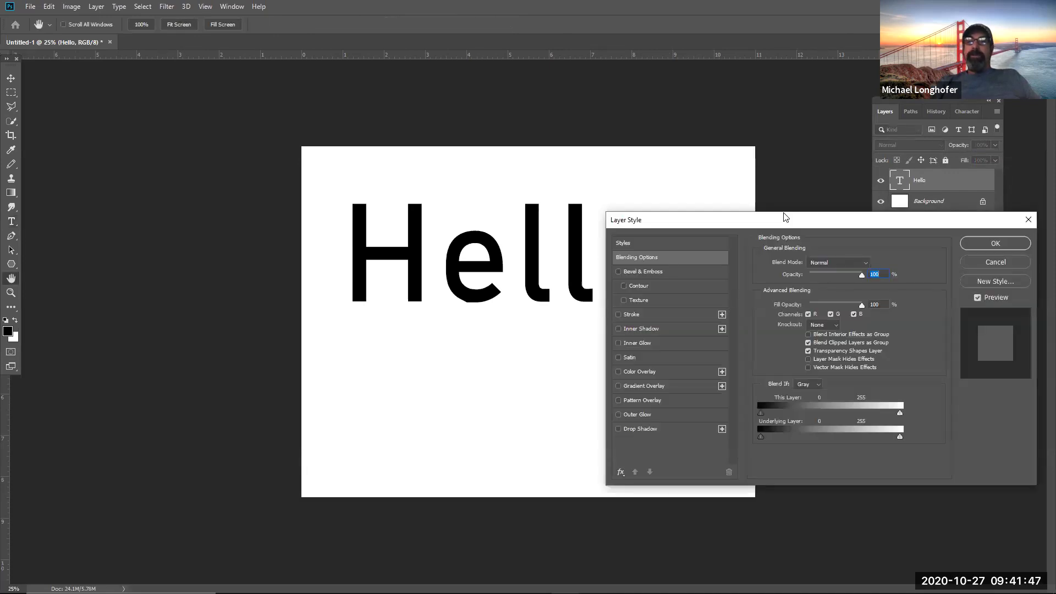
{"action": "left_click_drag", "start_coordinate": [744, 220], "coordinate": [170, 182]}
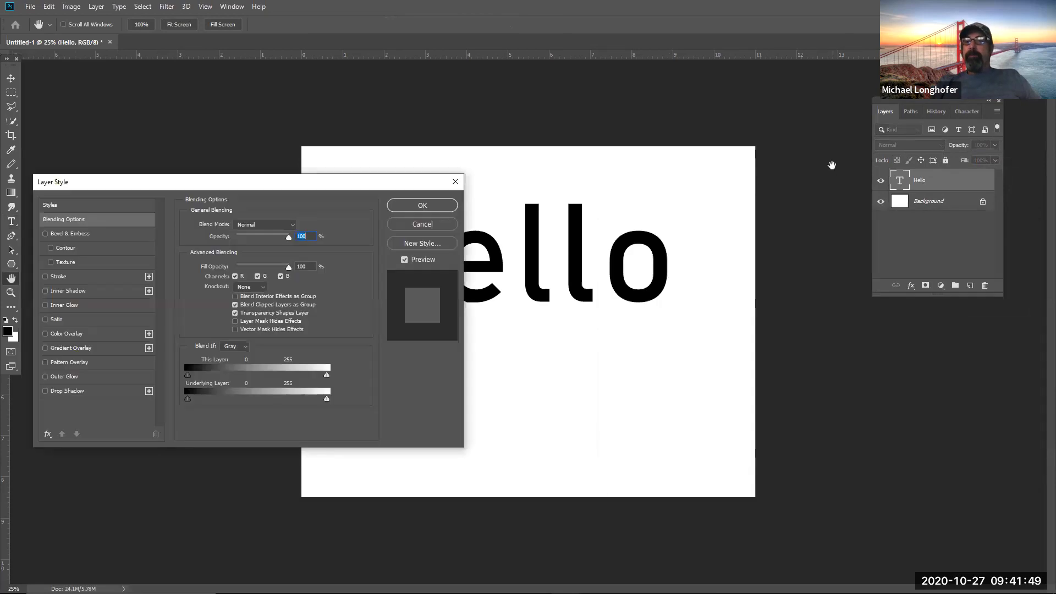
{"action": "left_click", "coordinate": [424, 224]}
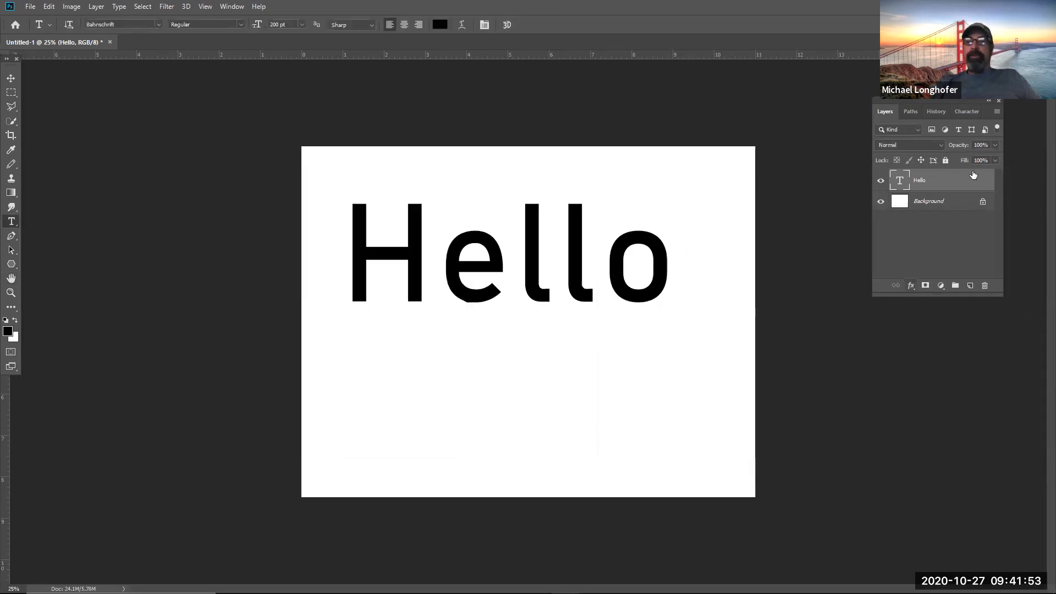
Create a new layer named Layer 1 and place it between the "Hello" text layer and the Background.
{"action": "left_click", "coordinate": [997, 112]}
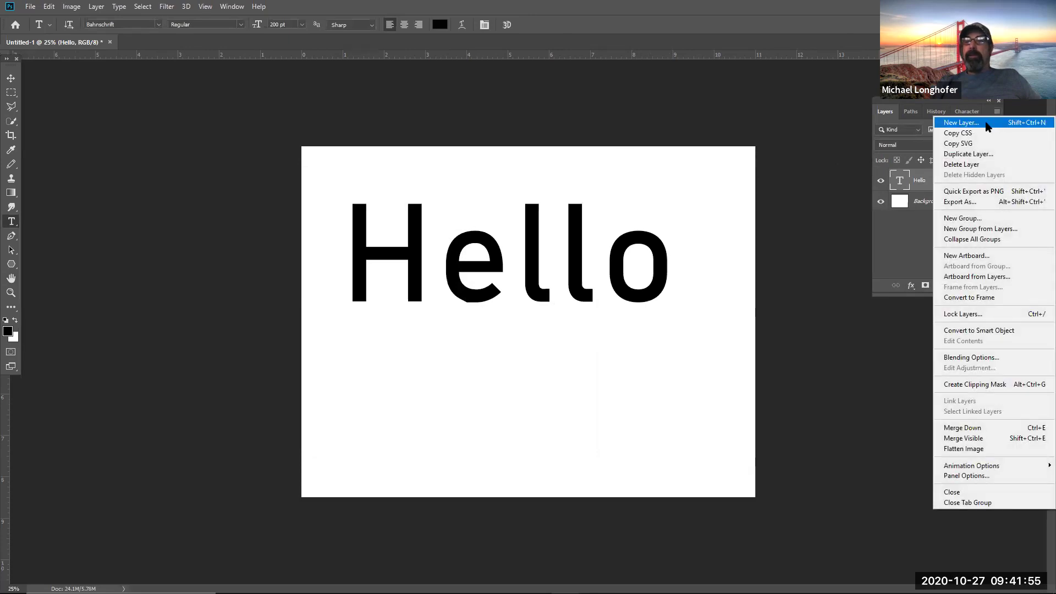
{"action": "left_click", "coordinate": [990, 123]}
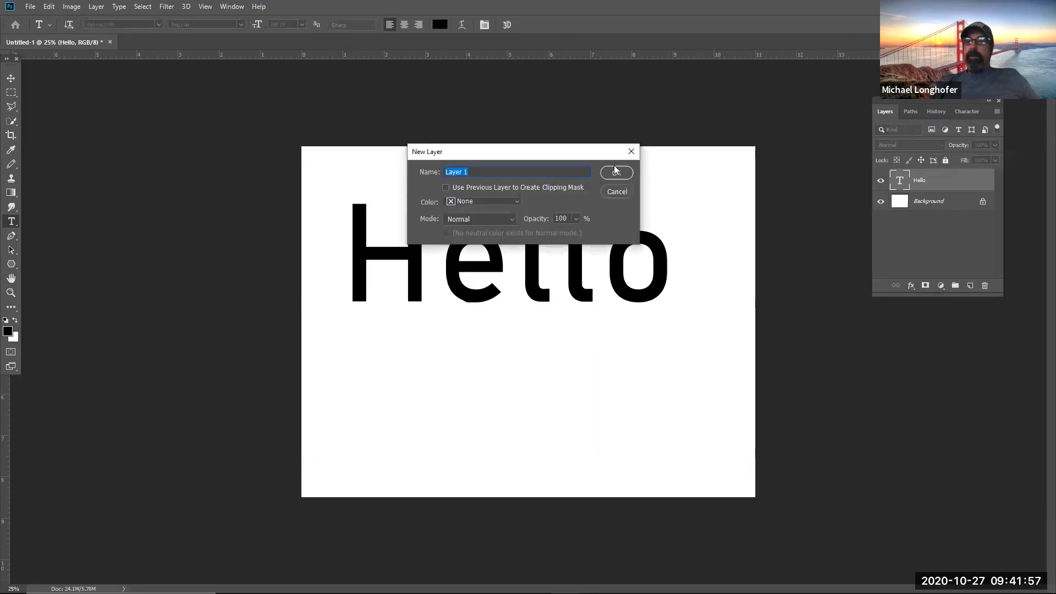
{"action": "left_click", "coordinate": [621, 175]}
{"action": "left_click_drag", "start_coordinate": [929, 181], "coordinate": [929, 212]}
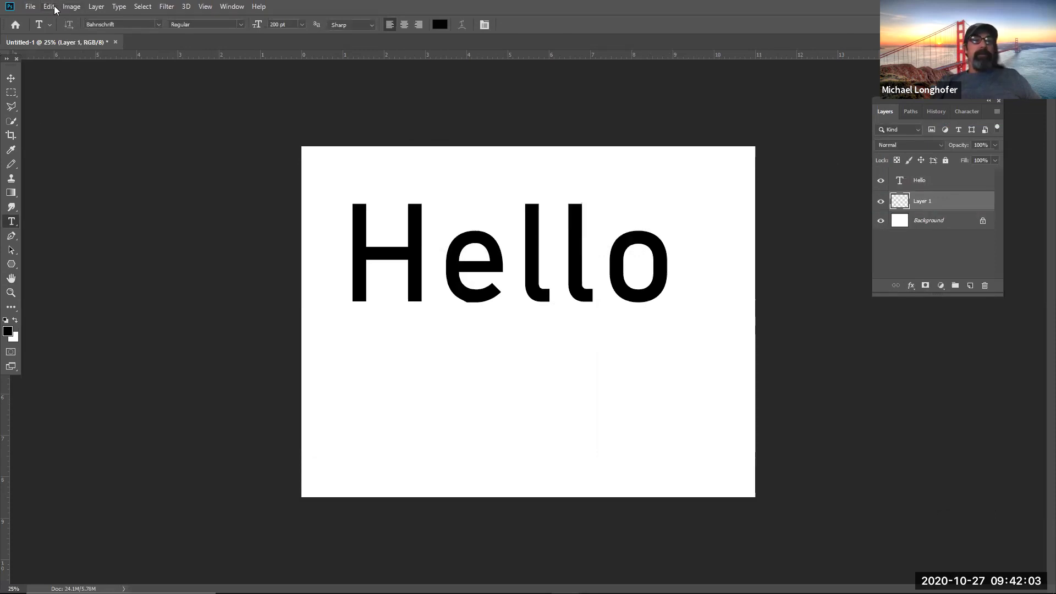
Fill the entire canvas on Layer 1 with 50% Gray, make the "Hello" layer active, and clear the selection.
{"action": "left_click", "coordinate": [142, 8]}
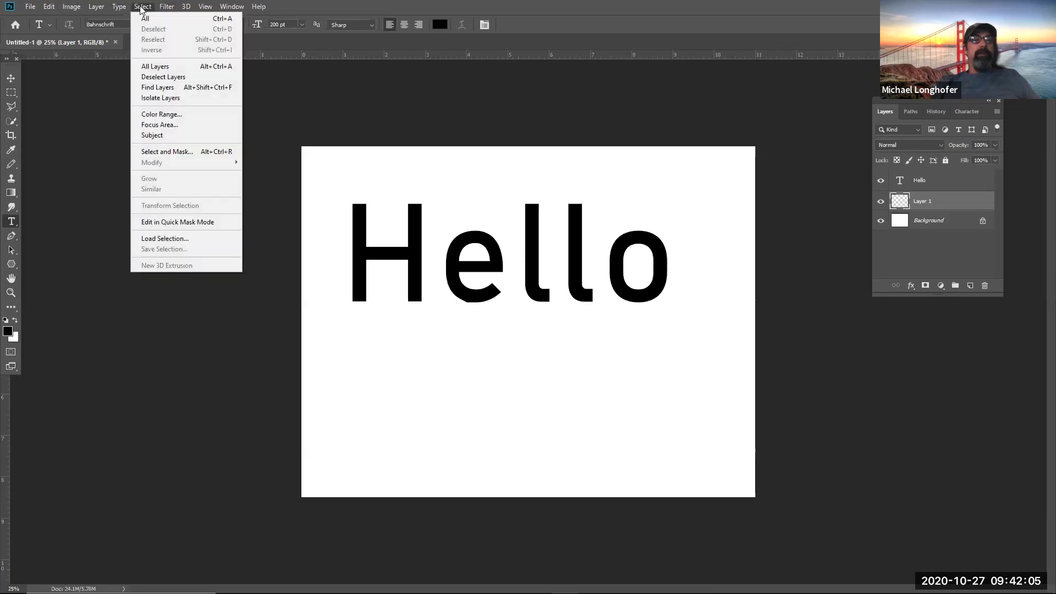
{"action": "left_click", "coordinate": [146, 19]}
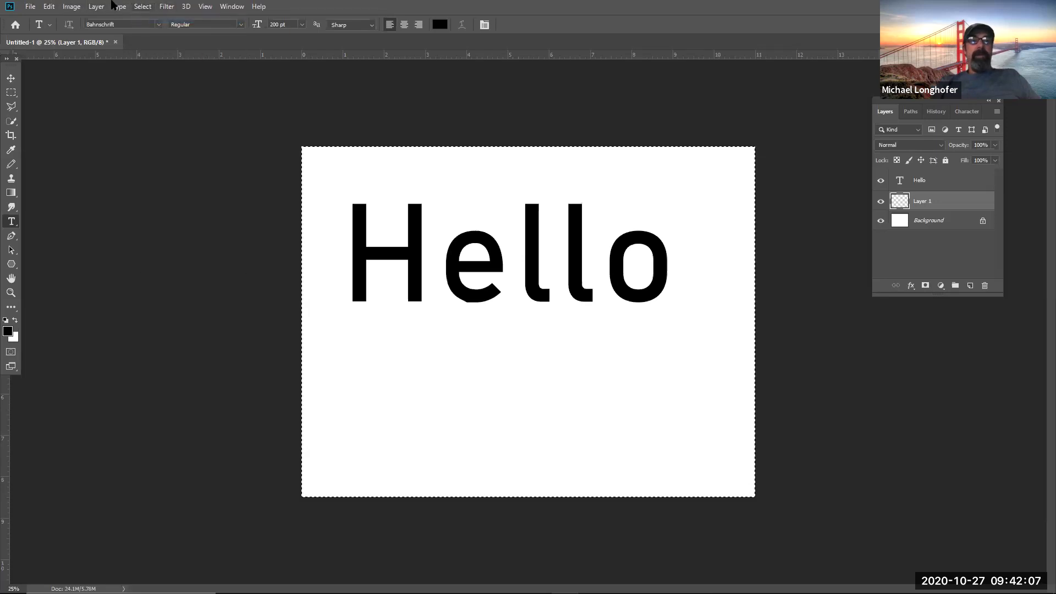
{"action": "left_click", "coordinate": [46, 7]}
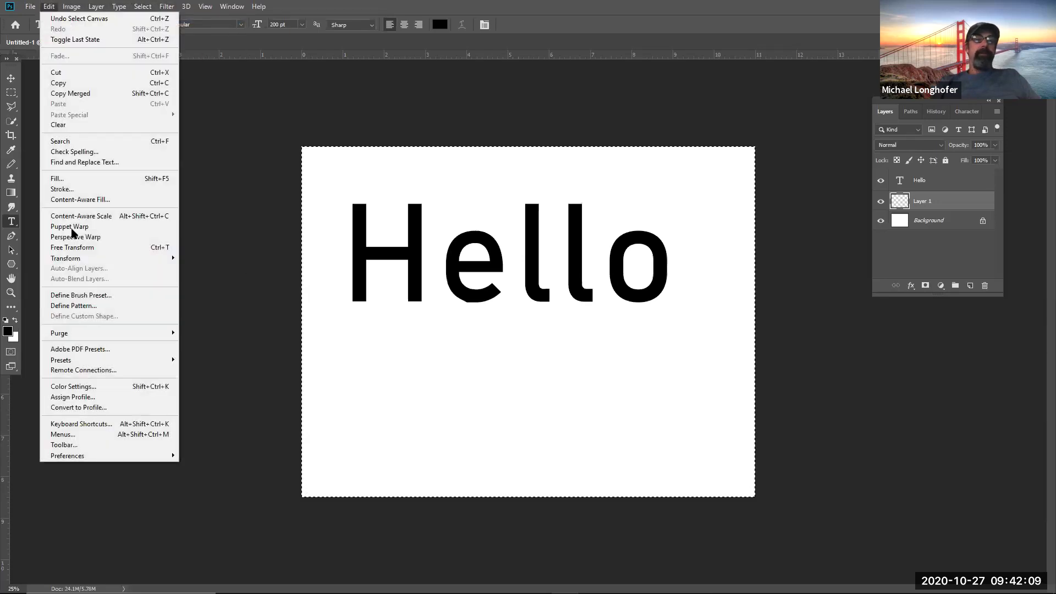
{"action": "left_click", "coordinate": [76, 178]}
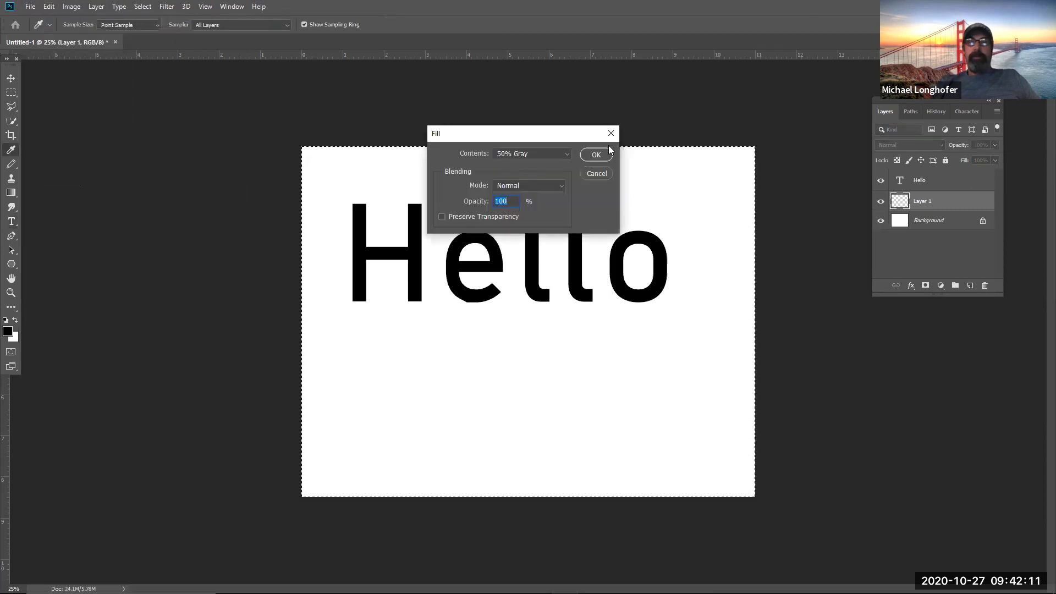
{"action": "left_click", "coordinate": [596, 155]}
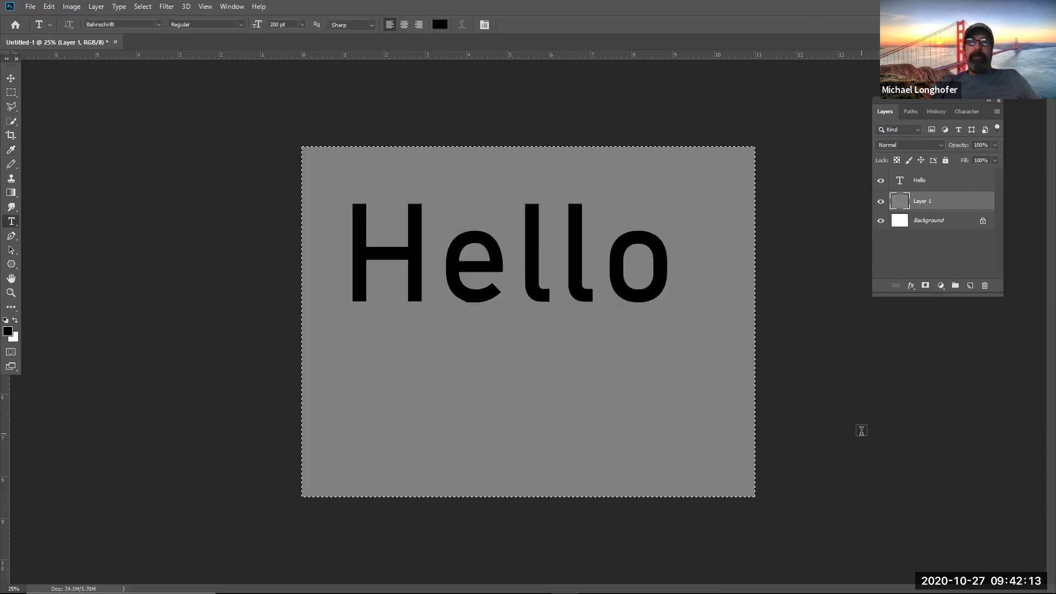
{"action": "left_click", "coordinate": [929, 183]}
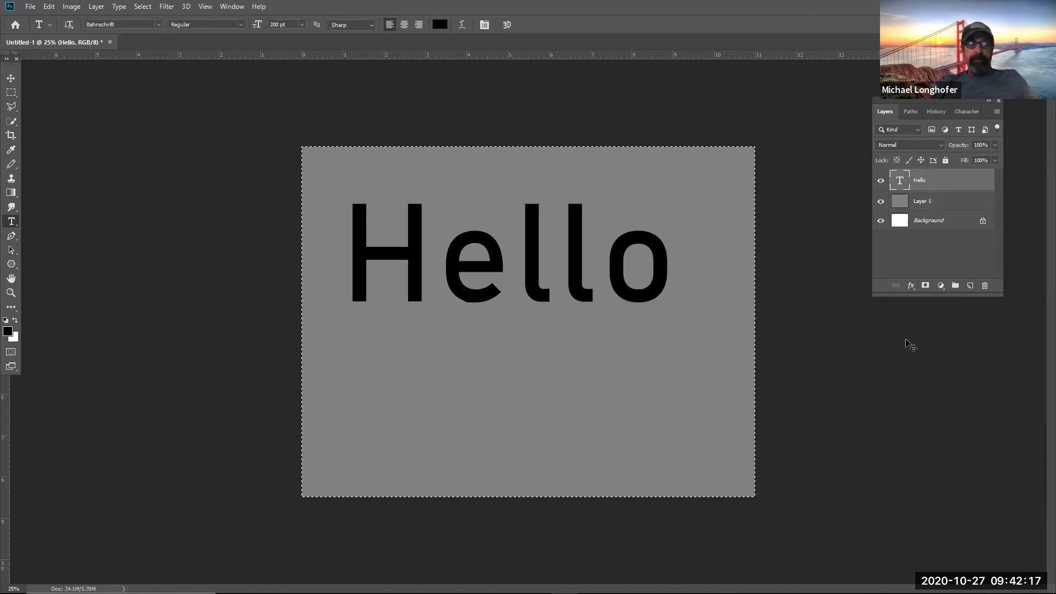
{"action": "key", "text": "ctrl+d"}
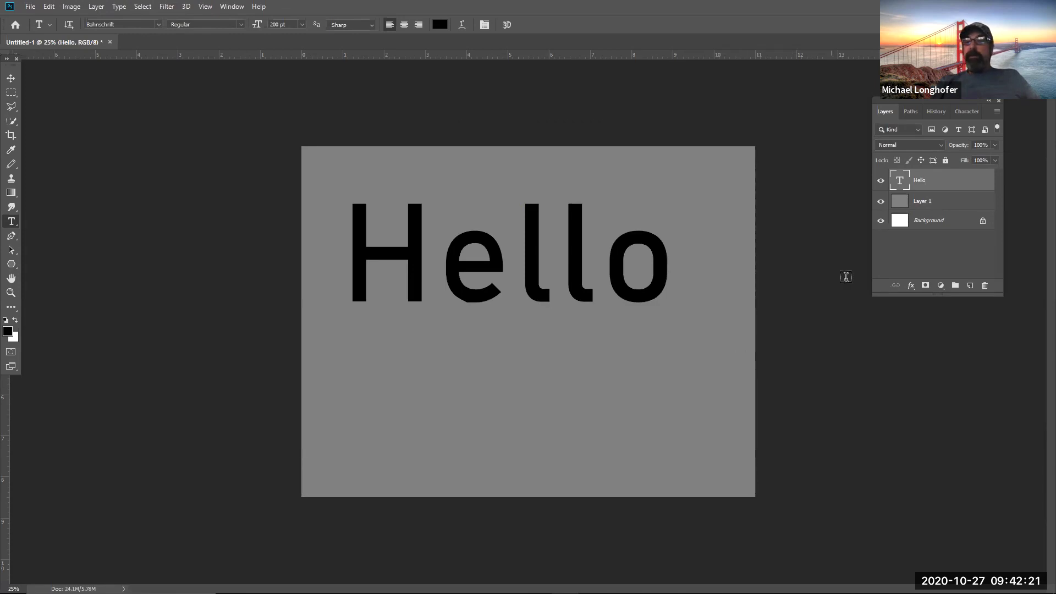
Add a Bevel & Emboss effect to the "Hello" text layer and show the effect's settings.
{"action": "double_click", "coordinate": [941, 185]}
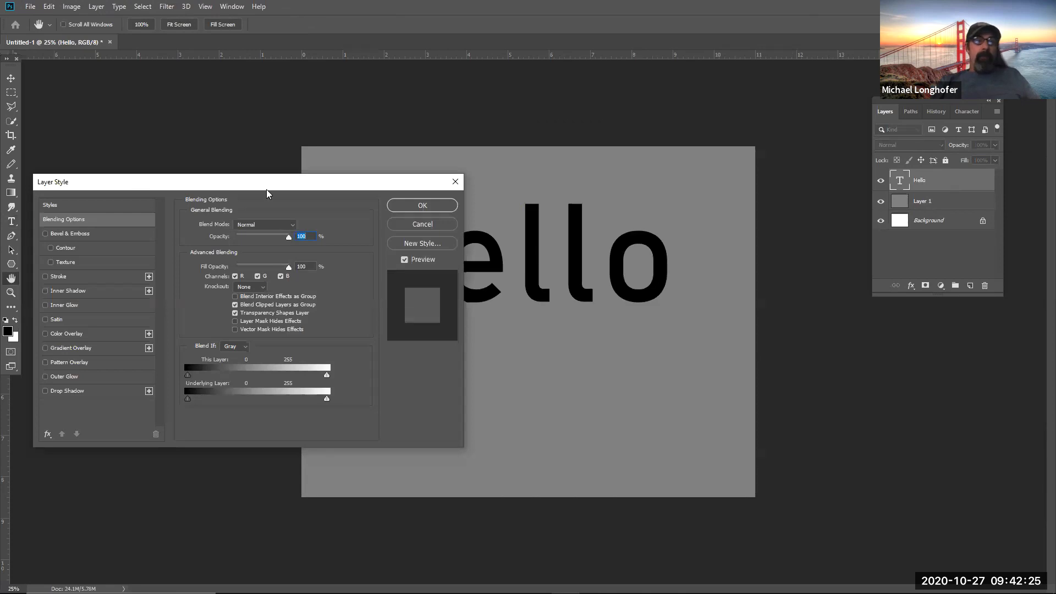
{"action": "left_click_drag", "start_coordinate": [267, 193], "coordinate": [855, 259]}
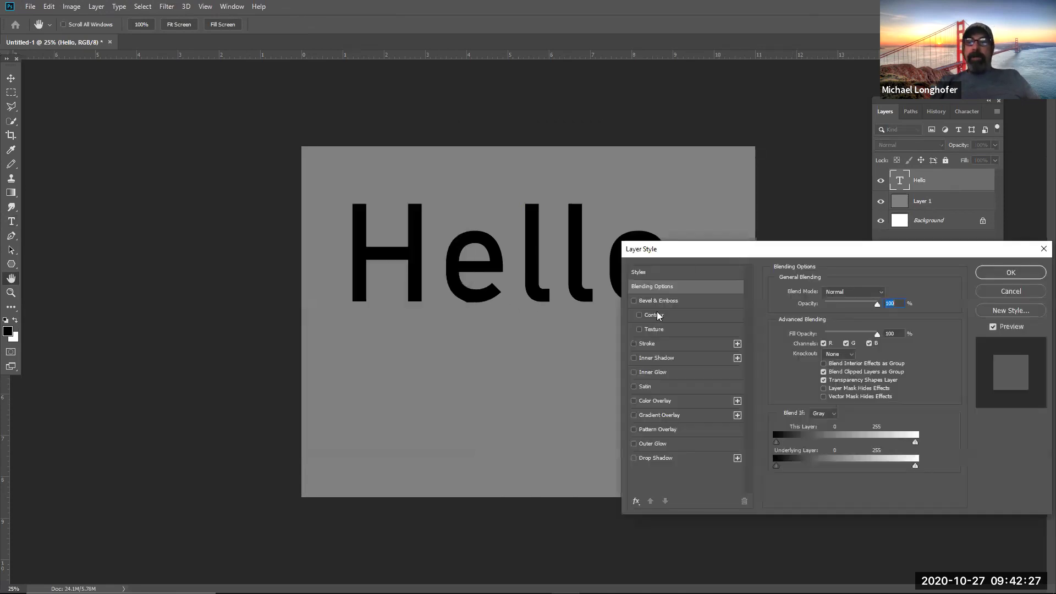
{"action": "left_click", "coordinate": [634, 301]}
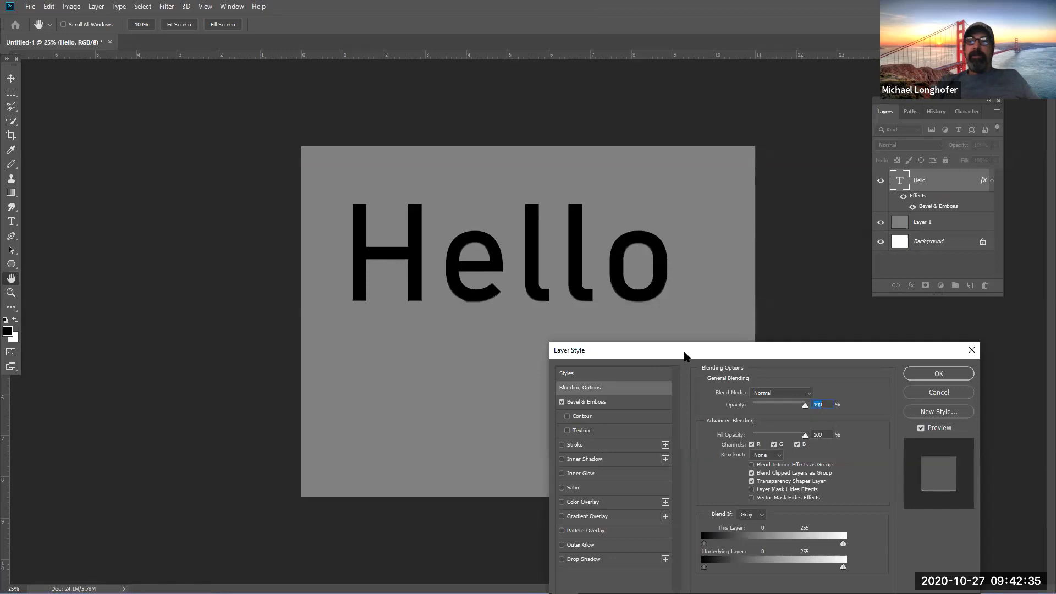
{"action": "left_click_drag", "start_coordinate": [684, 356], "coordinate": [858, 167]}
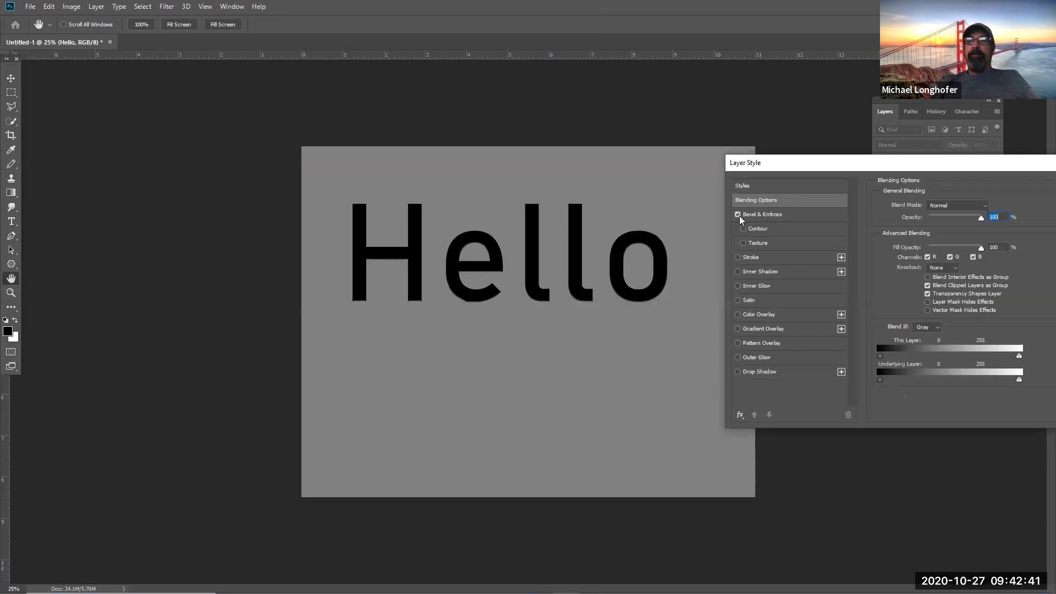
{"action": "left_click", "coordinate": [789, 218]}
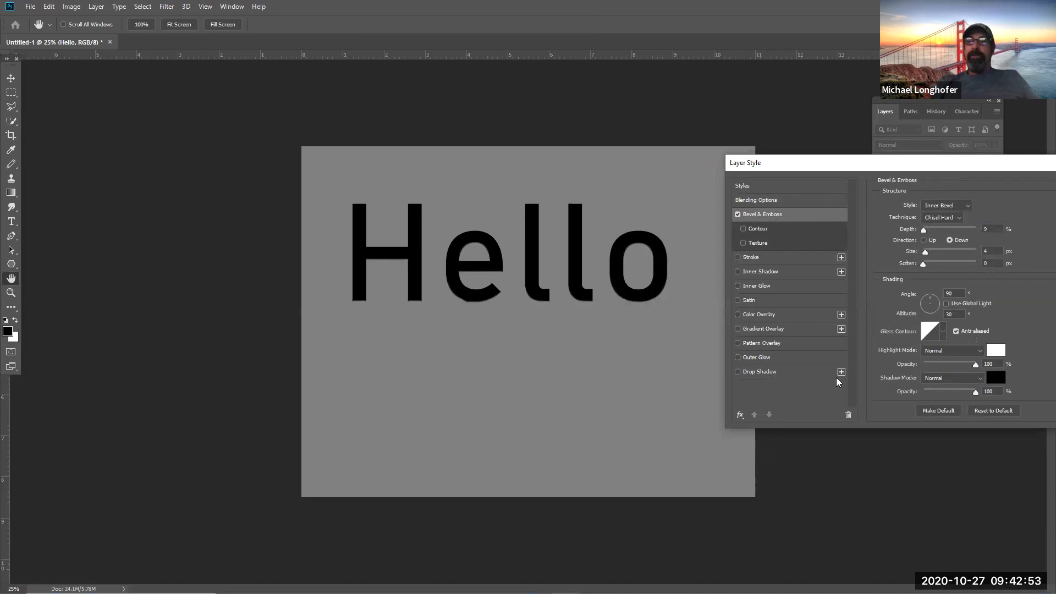
Set the bevel to about 303% depth, direction Up and about 133 px size, and apply the layer style.
{"action": "left_click_drag", "start_coordinate": [920, 232], "coordinate": [940, 234]}
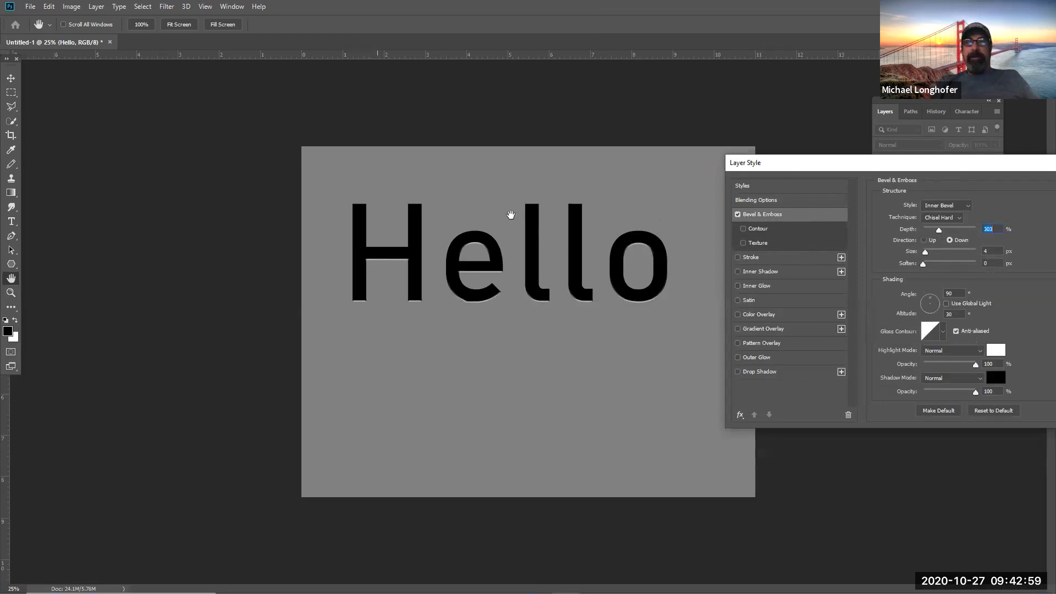
{"action": "left_click", "coordinate": [924, 240]}
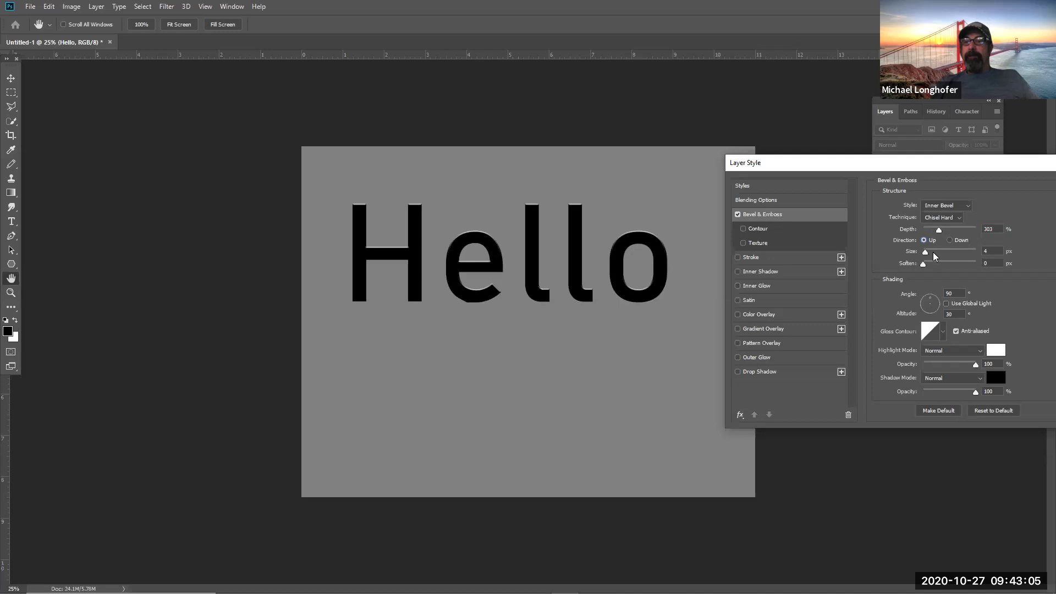
{"action": "left_click_drag", "start_coordinate": [927, 254], "coordinate": [956, 255]}
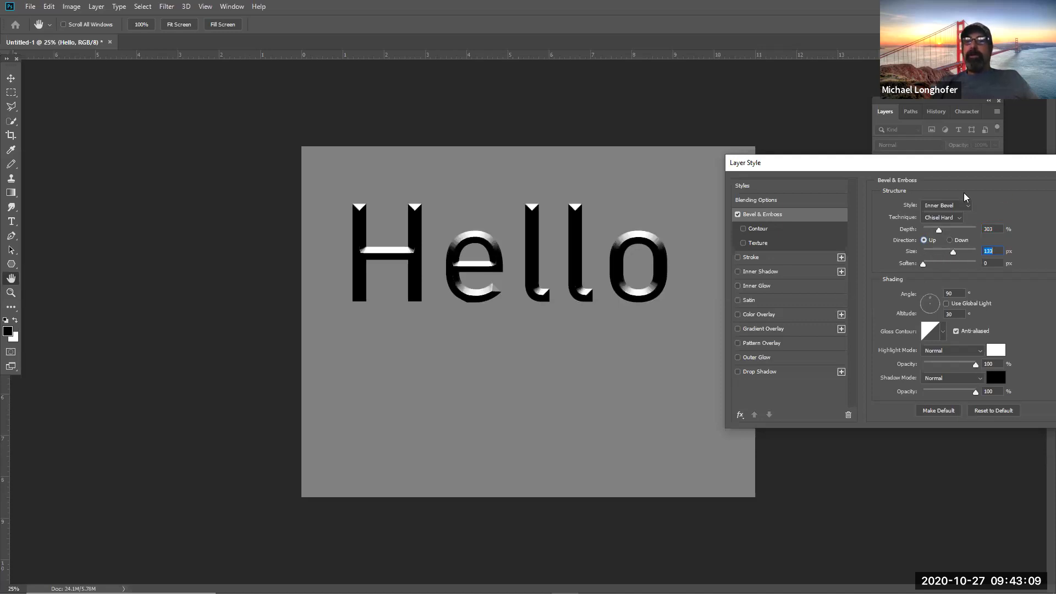
{"action": "left_click_drag", "start_coordinate": [968, 167], "coordinate": [561, 363]}
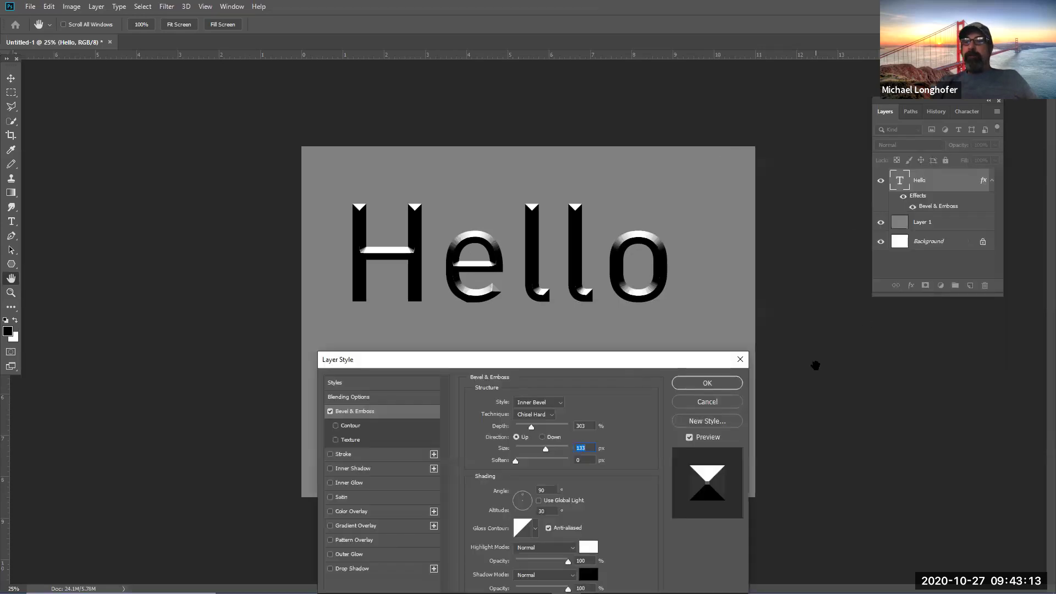
{"action": "left_click_drag", "start_coordinate": [948, 115], "coordinate": [972, 144]}
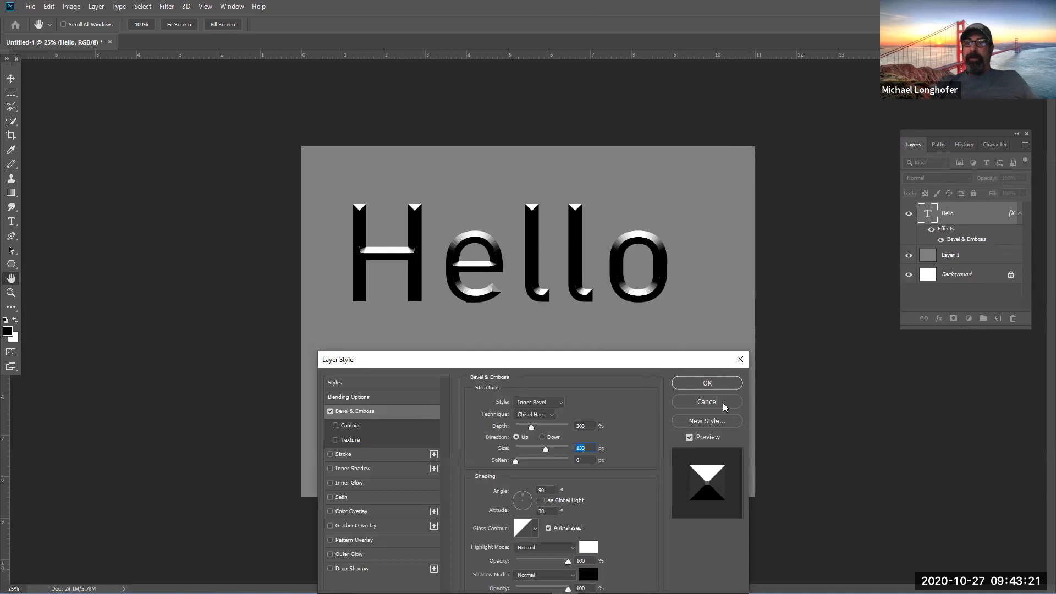
{"action": "left_click", "coordinate": [710, 384]}
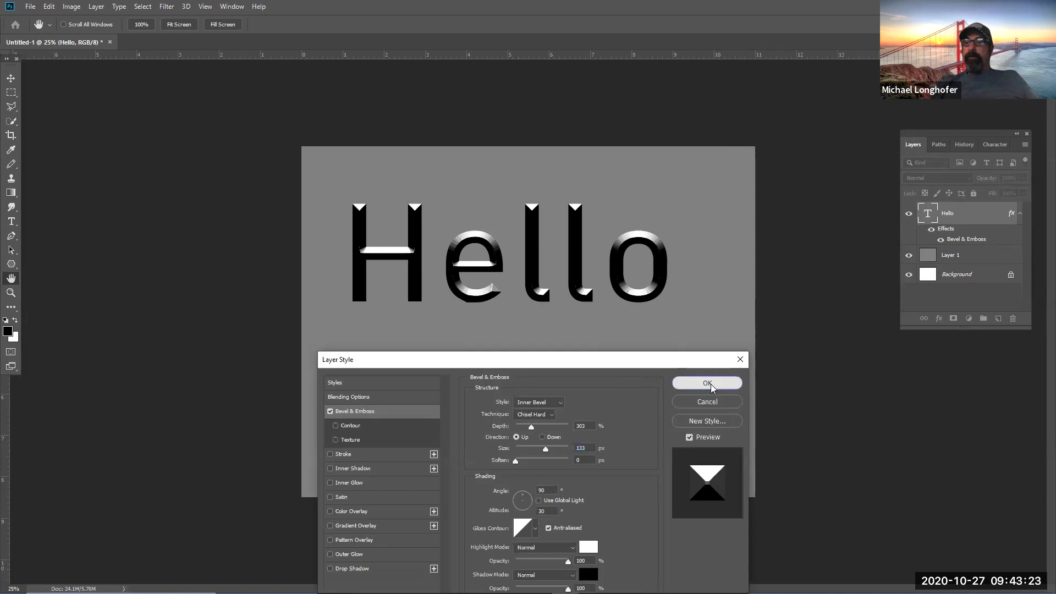
Toggle the visibility of the "Hello" layer's effects several times, leaving them hidden and the layer name unchanged.
{"action": "left_click", "coordinate": [932, 231]}
{"action": "left_click", "coordinate": [932, 231]}
{"action": "left_click", "coordinate": [932, 231]}
{"action": "left_click", "coordinate": [932, 230]}
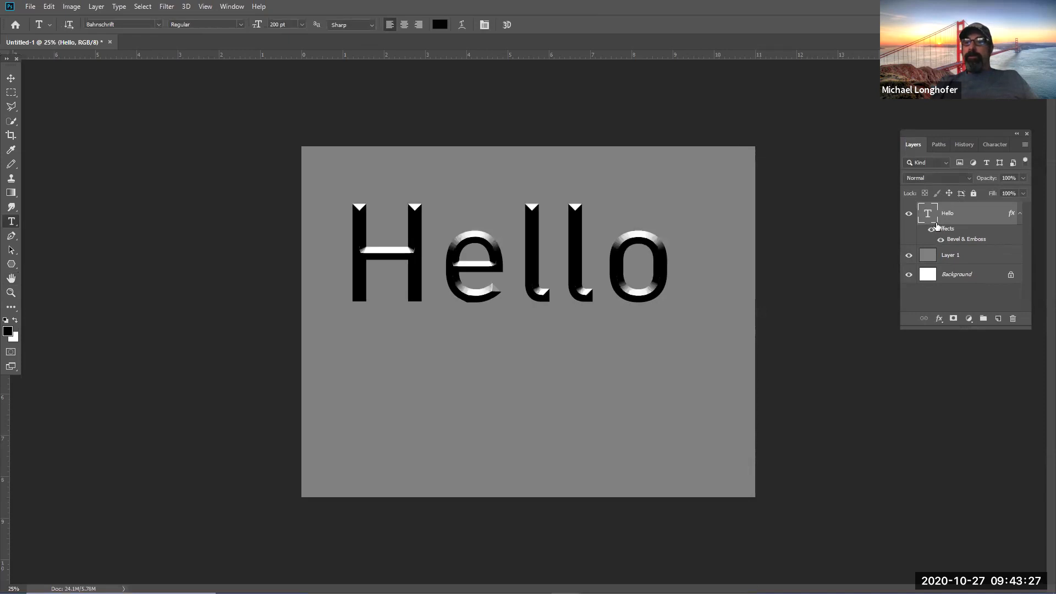
{"action": "left_click", "coordinate": [931, 231]}
{"action": "double_click", "coordinate": [951, 213]}
{"action": "key", "text": "Return"}
{"action": "key", "text": "h"}
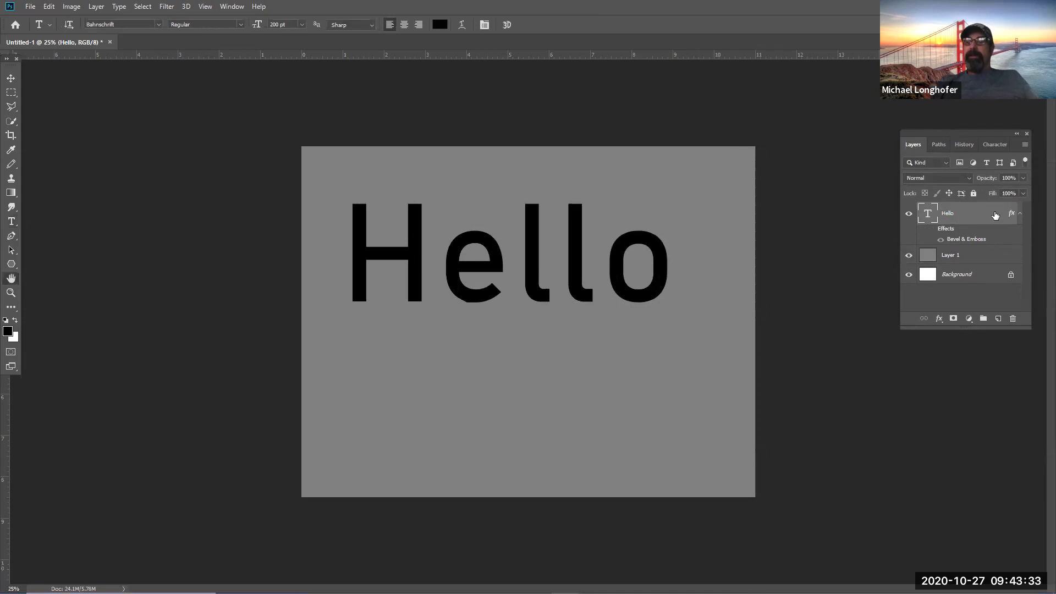
Add a Stroke effect to the "Hello" layer and set its color to pink e4186f.
{"action": "double_click", "coordinate": [994, 215]}
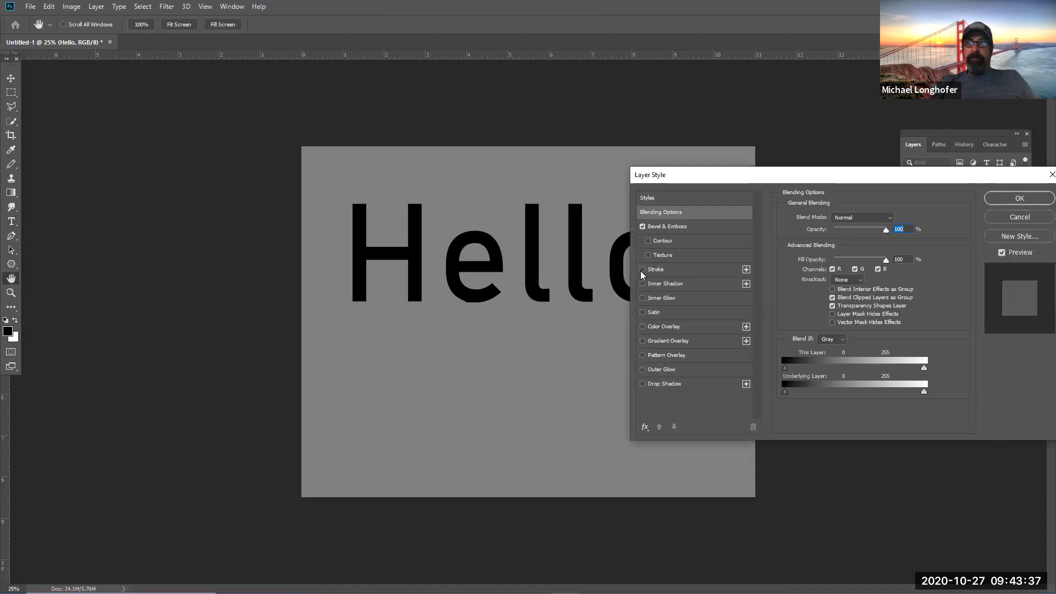
{"action": "left_click", "coordinate": [642, 269]}
{"action": "left_click", "coordinate": [700, 269]}
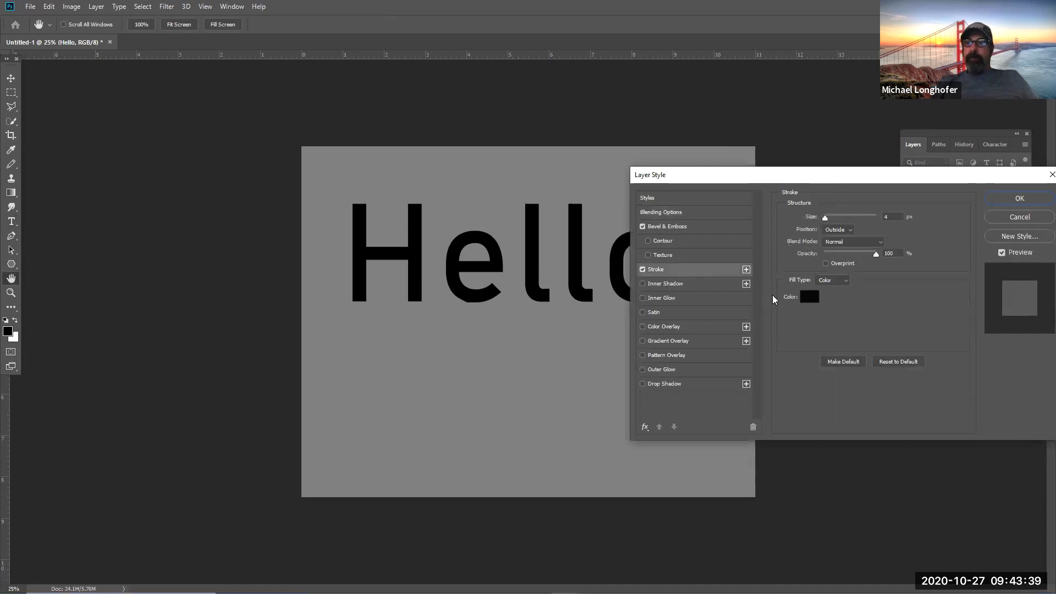
{"action": "left_click", "coordinate": [813, 298]}
{"action": "left_click", "coordinate": [758, 126]}
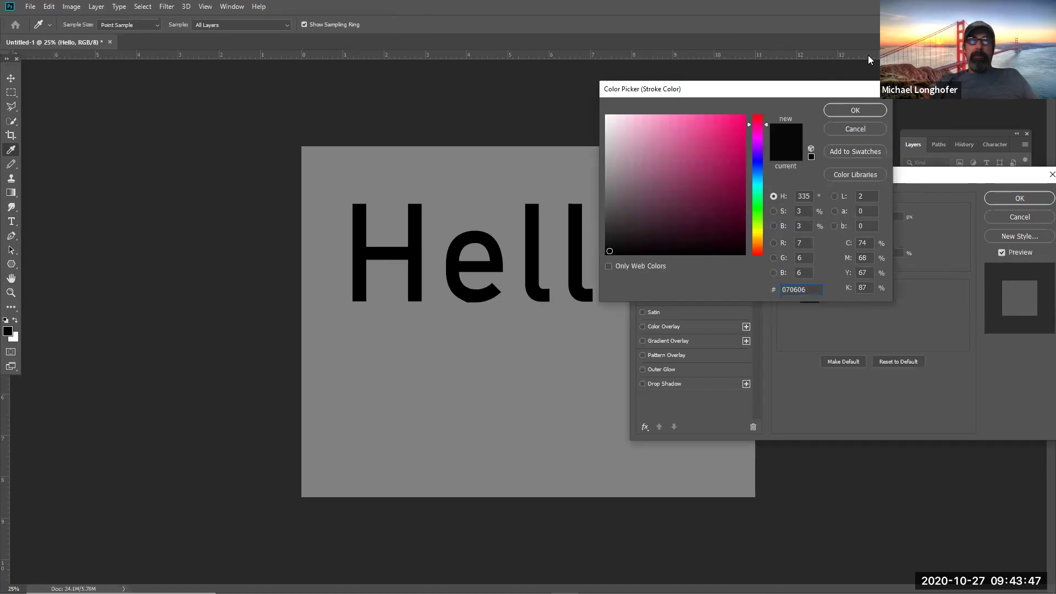
{"action": "left_click", "coordinate": [853, 110]}
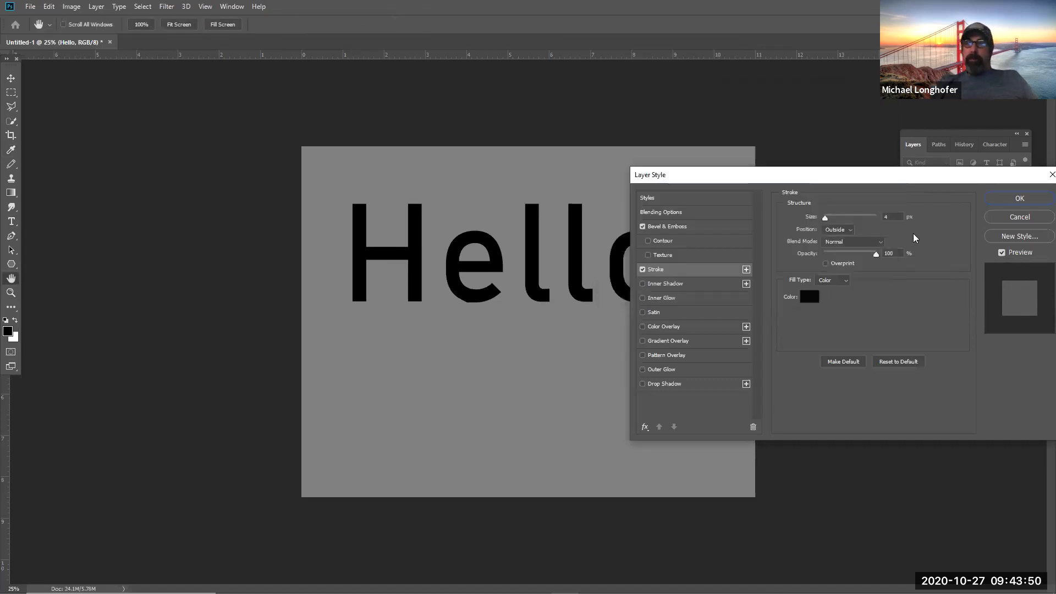
{"action": "left_click", "coordinate": [811, 300]}
{"action": "left_click", "coordinate": [730, 129]}
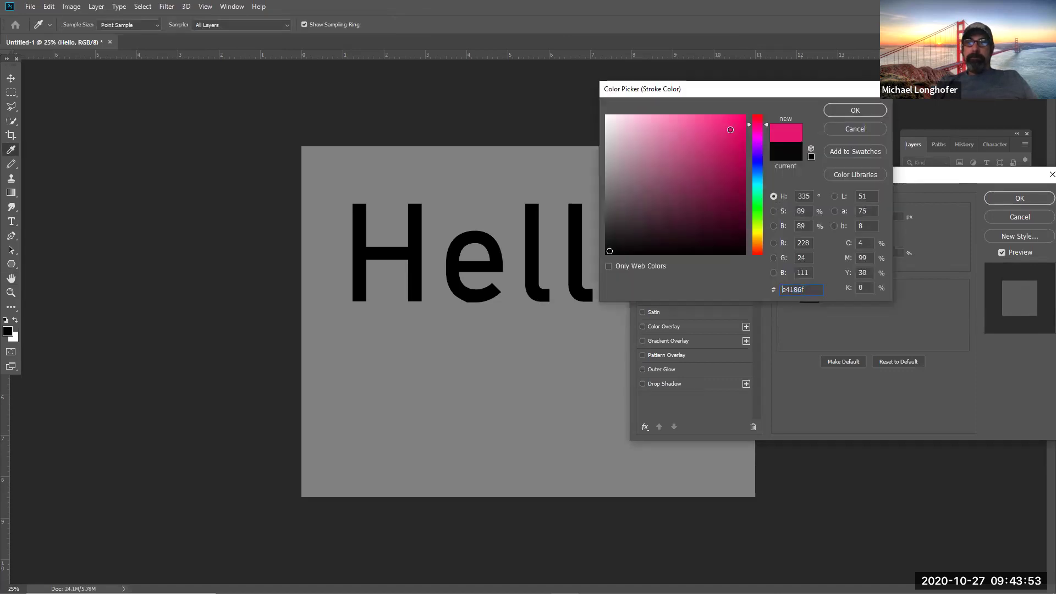
{"action": "left_click", "coordinate": [854, 112]}
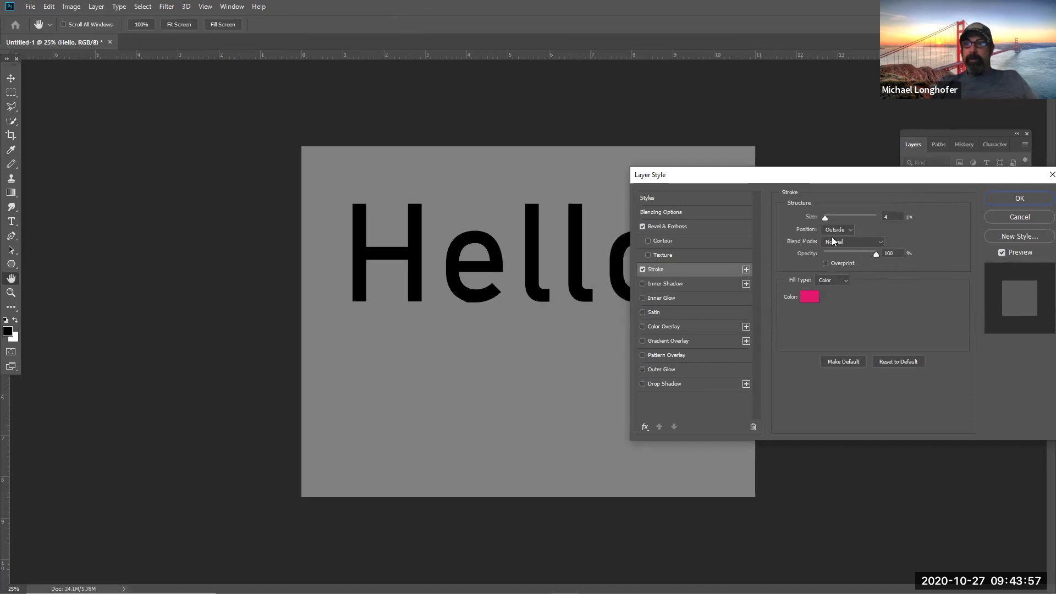
Set the stroke size to about 76 px and turn on the Inner Shadow effect for the "Hello" layer.
{"action": "left_click_drag", "start_coordinate": [825, 219], "coordinate": [822, 218]}
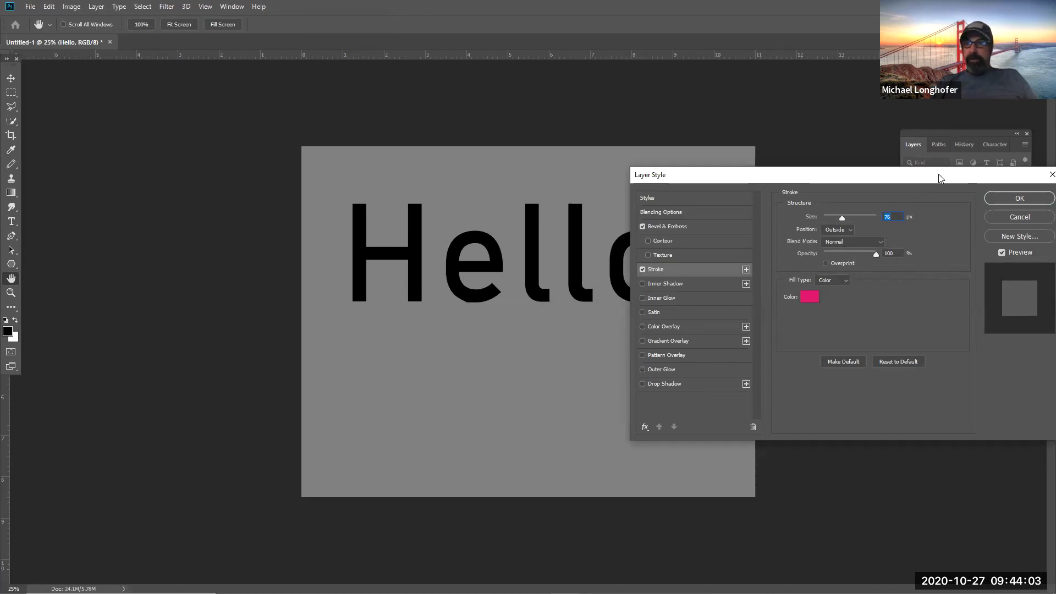
{"action": "left_click_drag", "start_coordinate": [938, 174], "coordinate": [331, 136]}
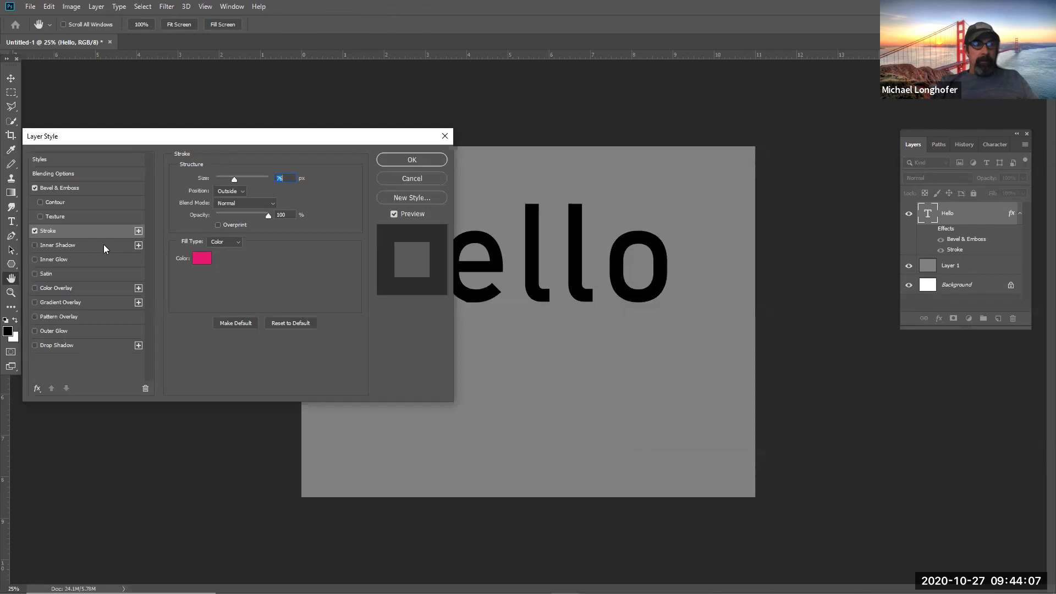
{"action": "left_click", "coordinate": [69, 243]}
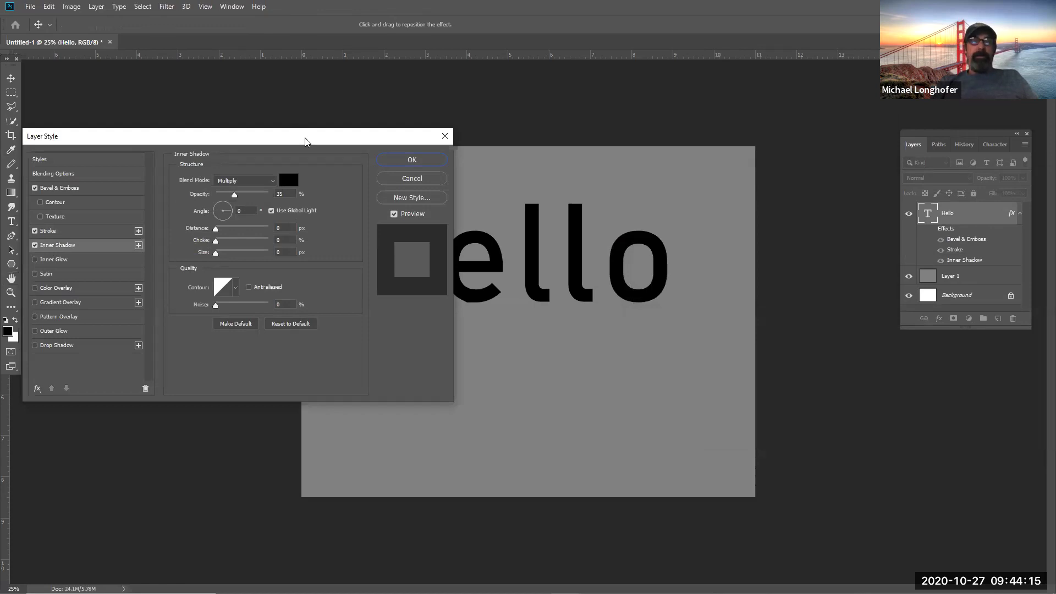
Apply the layer style settings to the "Hello" layer.
{"action": "left_click_drag", "start_coordinate": [305, 142], "coordinate": [428, 231]}
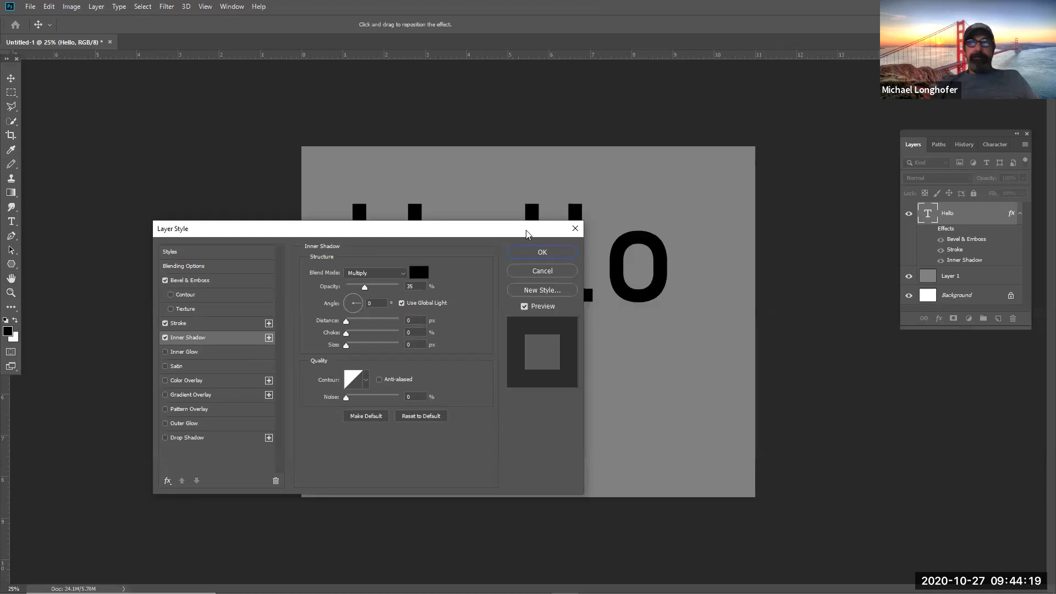
{"action": "left_click", "coordinate": [544, 252]}
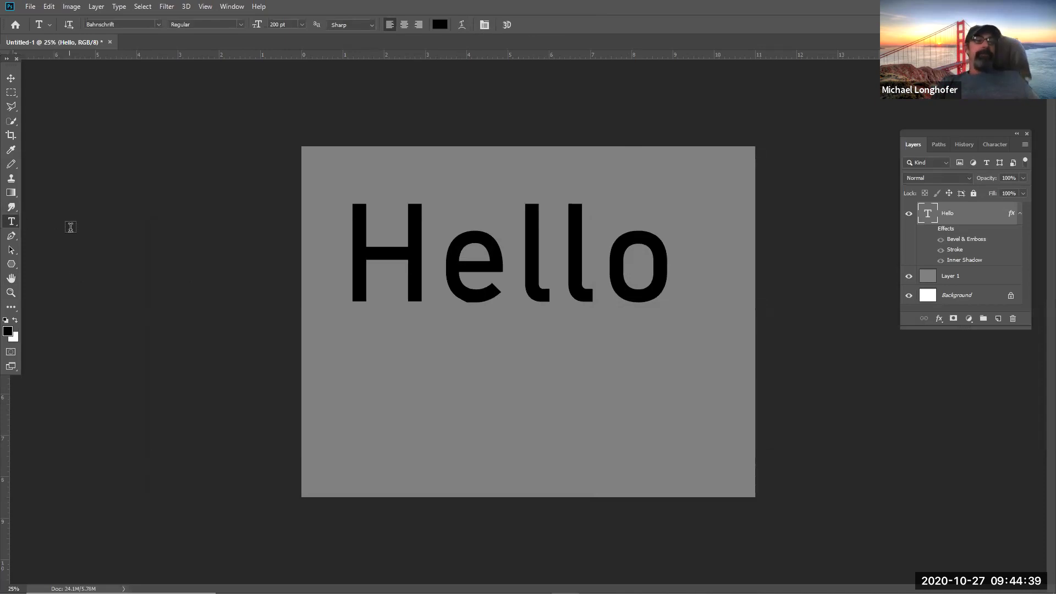
Draw an open wavy path with five anchor points below the "Hello" text with the Pen tool, spanning most of the page width.
{"action": "left_click", "coordinate": [11, 237]}
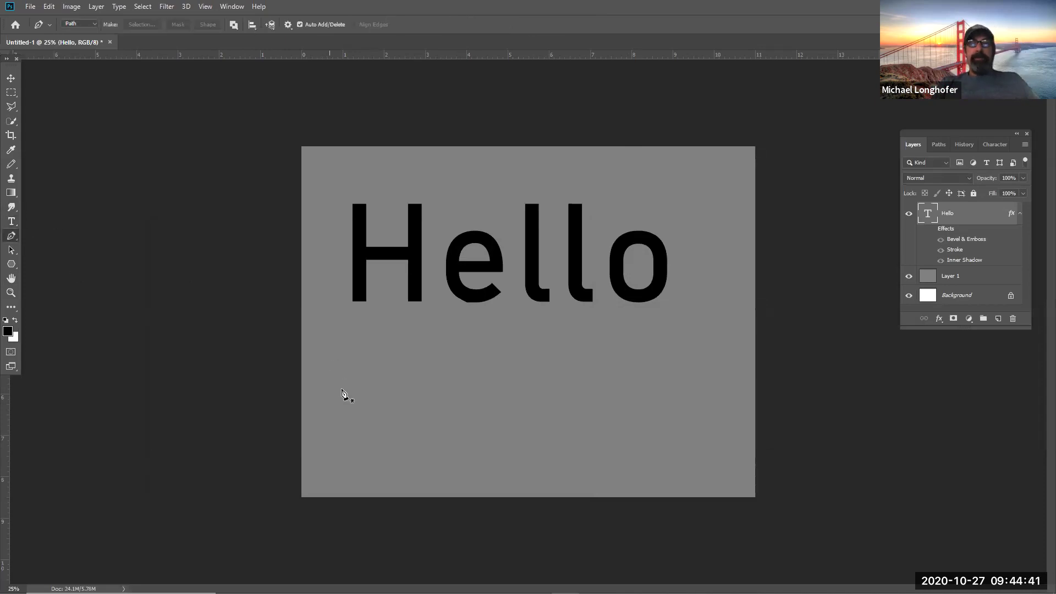
{"action": "left_click", "coordinate": [327, 429]}
{"action": "left_click_drag", "start_coordinate": [414, 351], "coordinate": [475, 362]}
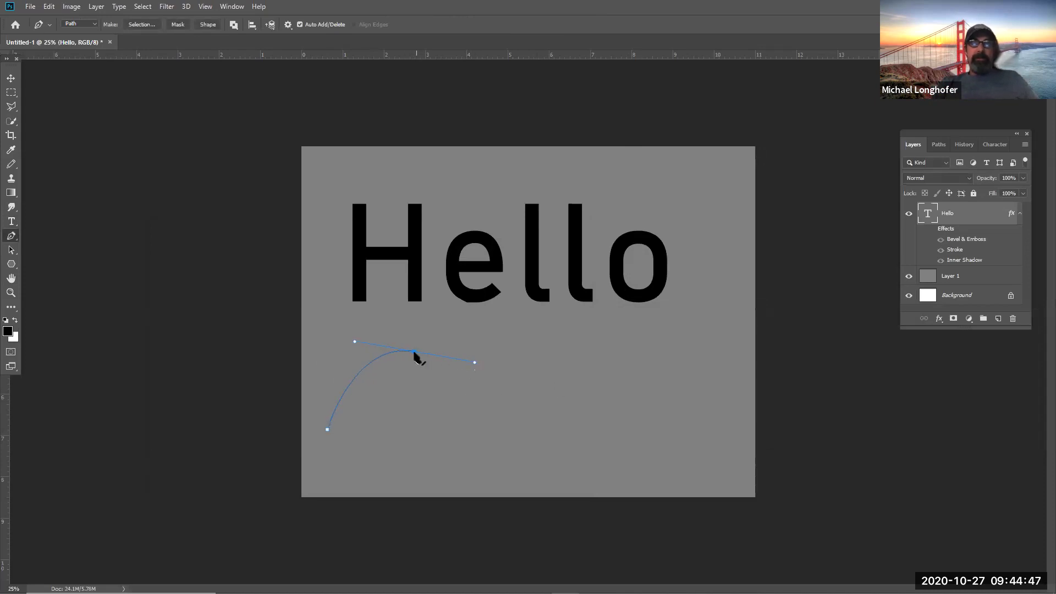
{"action": "left_click", "coordinate": [414, 351]}
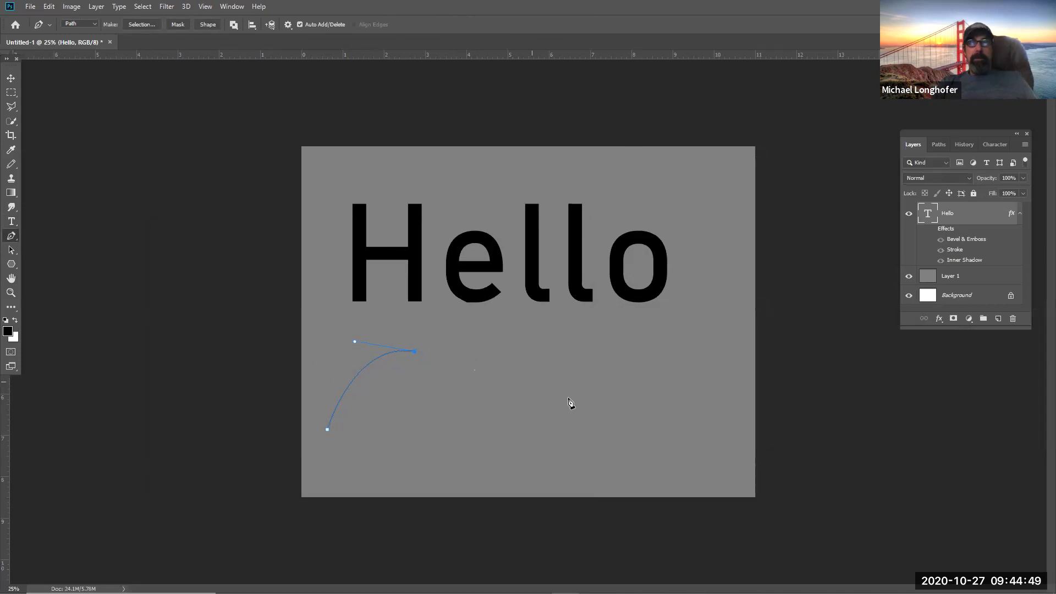
{"action": "left_click_drag", "start_coordinate": [517, 412], "coordinate": [564, 475]}
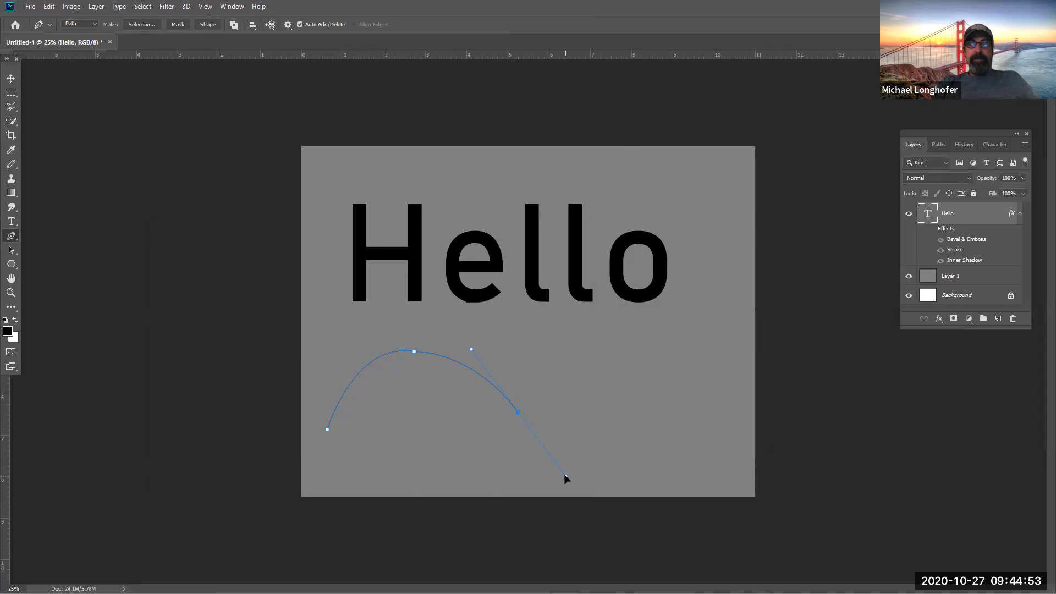
{"action": "left_click", "coordinate": [518, 413]}
{"action": "left_click_drag", "start_coordinate": [622, 406], "coordinate": [691, 348]}
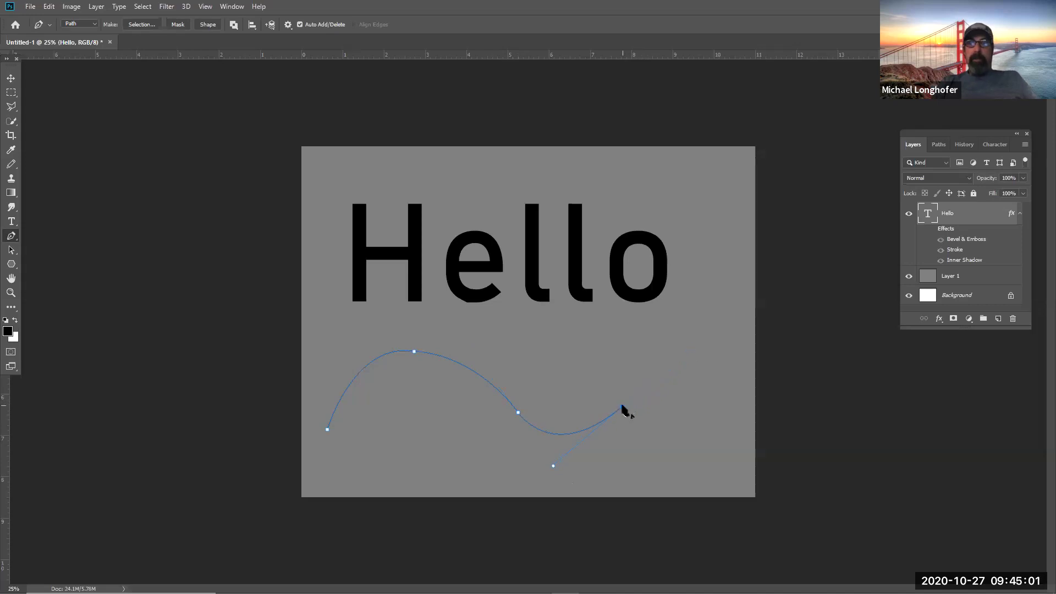
{"action": "left_click_drag", "start_coordinate": [704, 351], "coordinate": [738, 358]}
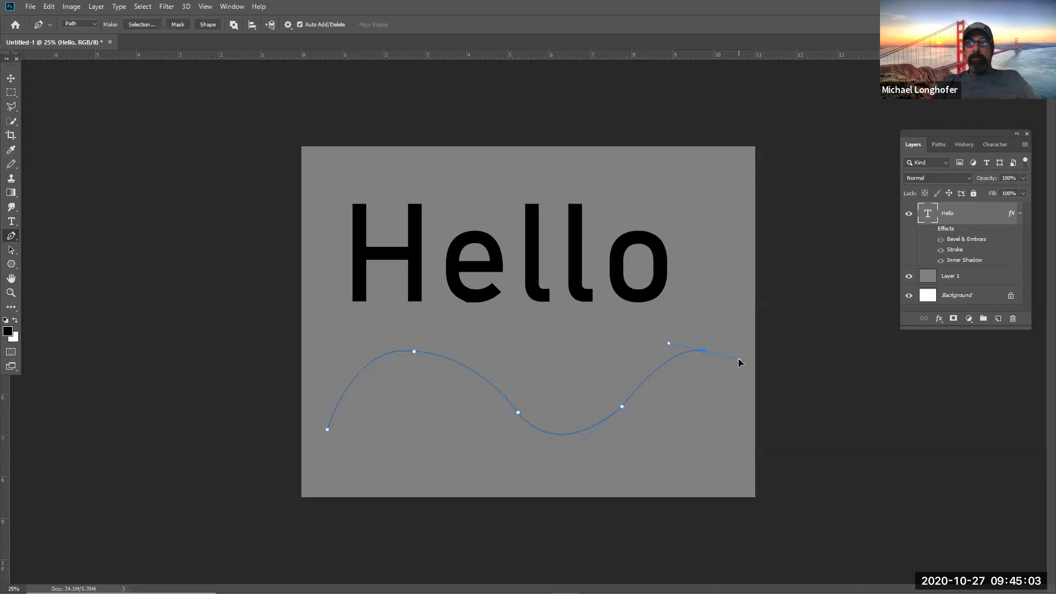
{"action": "left_click", "coordinate": [15, 225]}
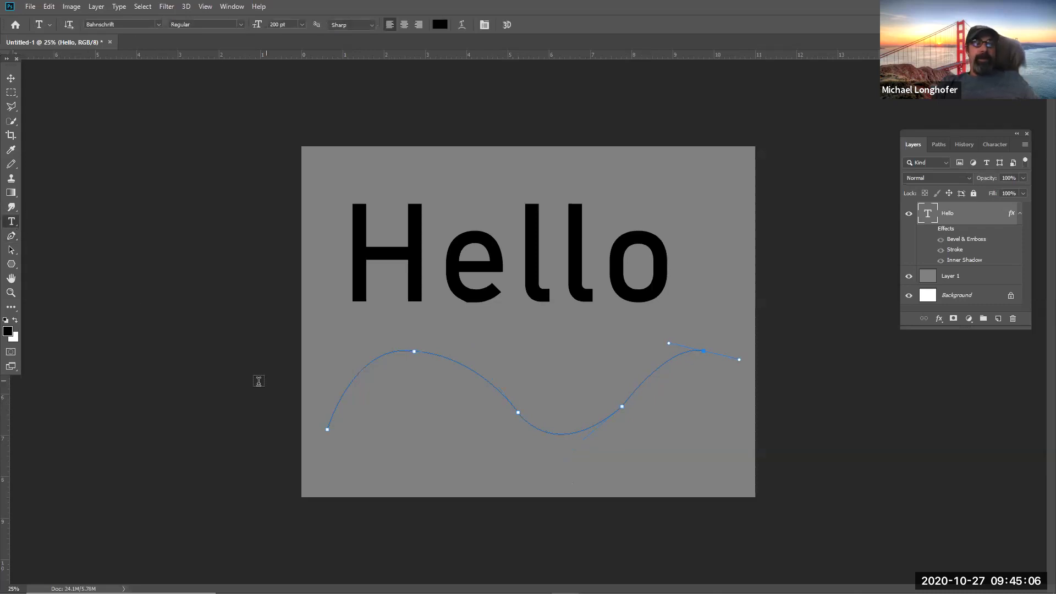
{"action": "left_click", "coordinate": [324, 425]}
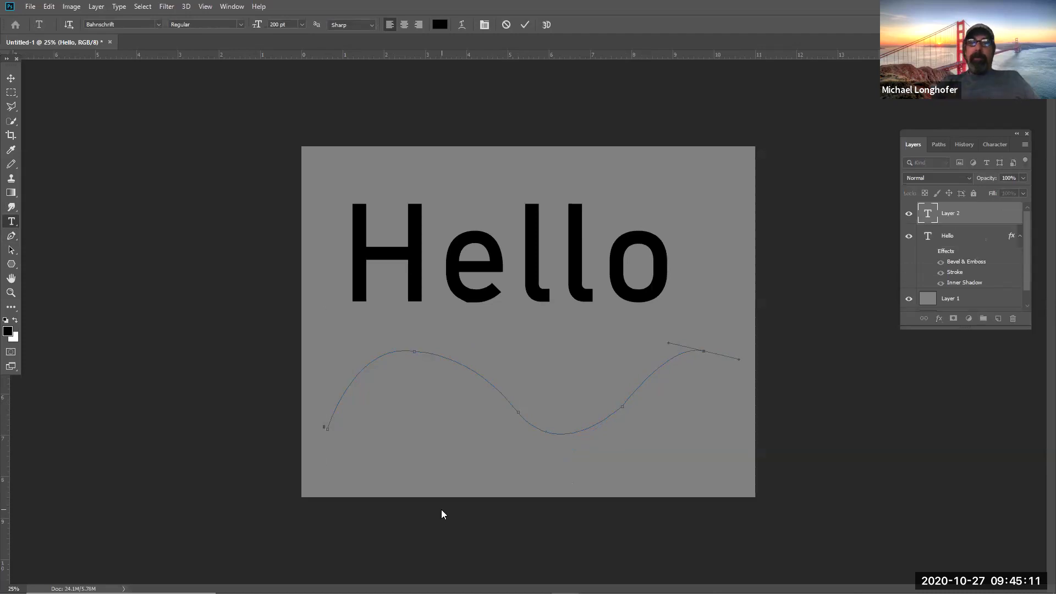
{"action": "type", "text": "he"}
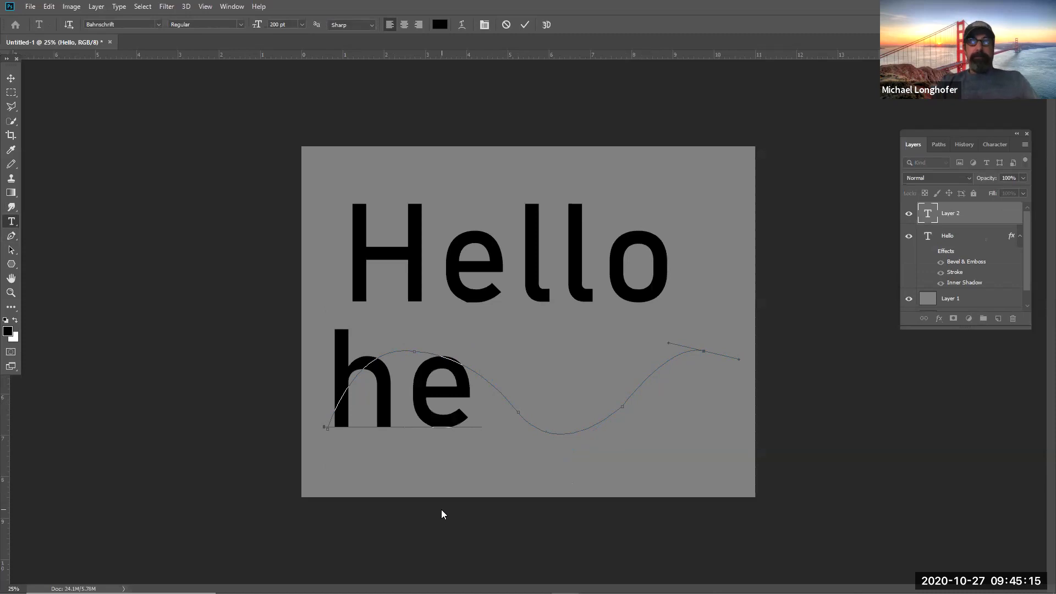
{"action": "type", "text": "llo"}
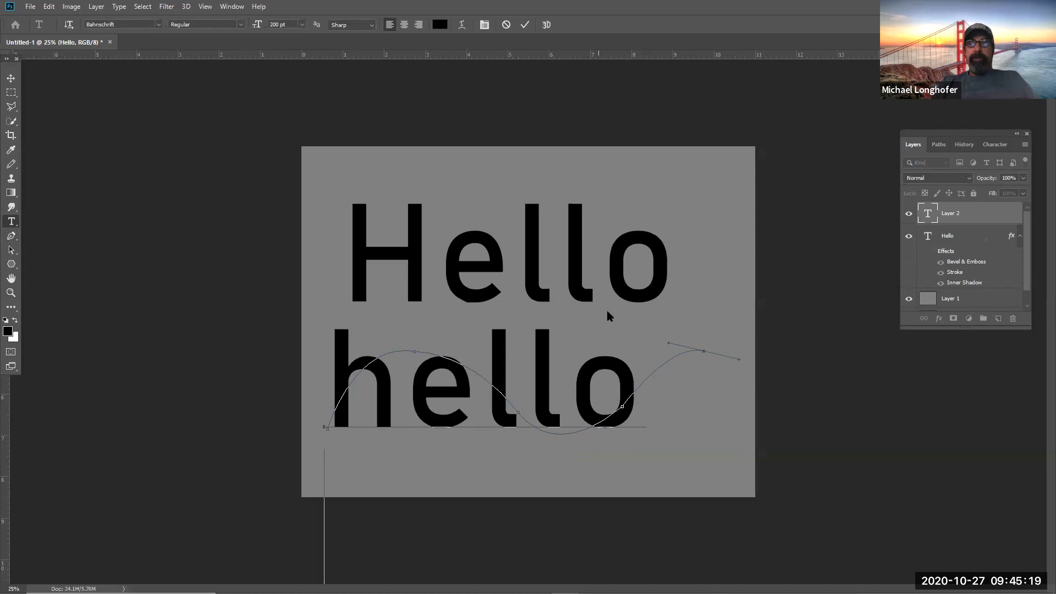
{"action": "key", "text": "Escape"}
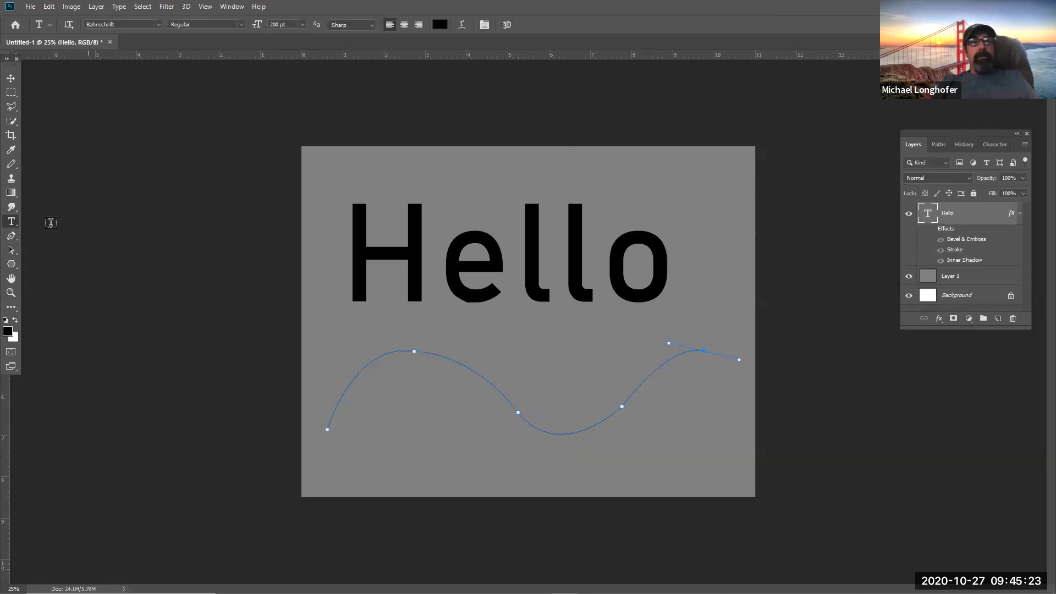
Set the "Hello" text size to 10 pt and add a new layer named Layer 2 above it.
{"action": "left_click", "coordinate": [302, 24]}
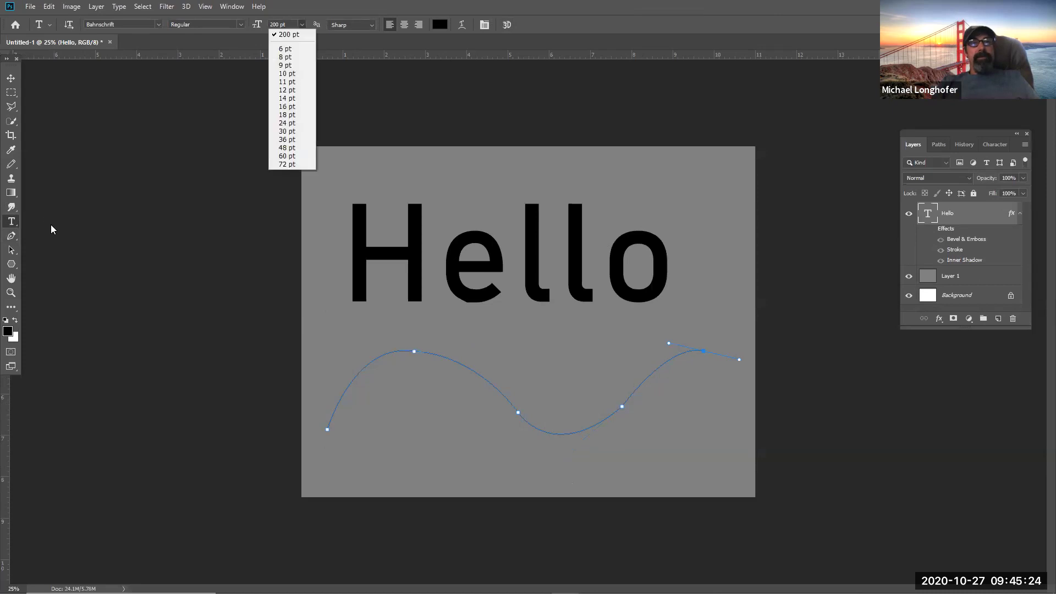
{"action": "left_click", "coordinate": [281, 75]}
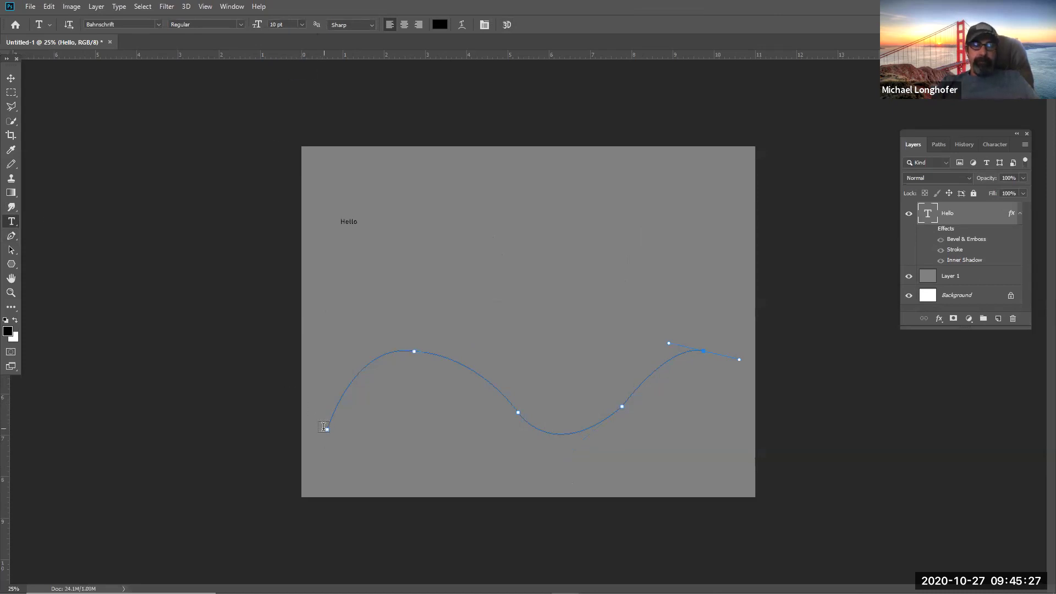
{"action": "left_click", "coordinate": [1024, 146]}
{"action": "left_click", "coordinate": [998, 156]}
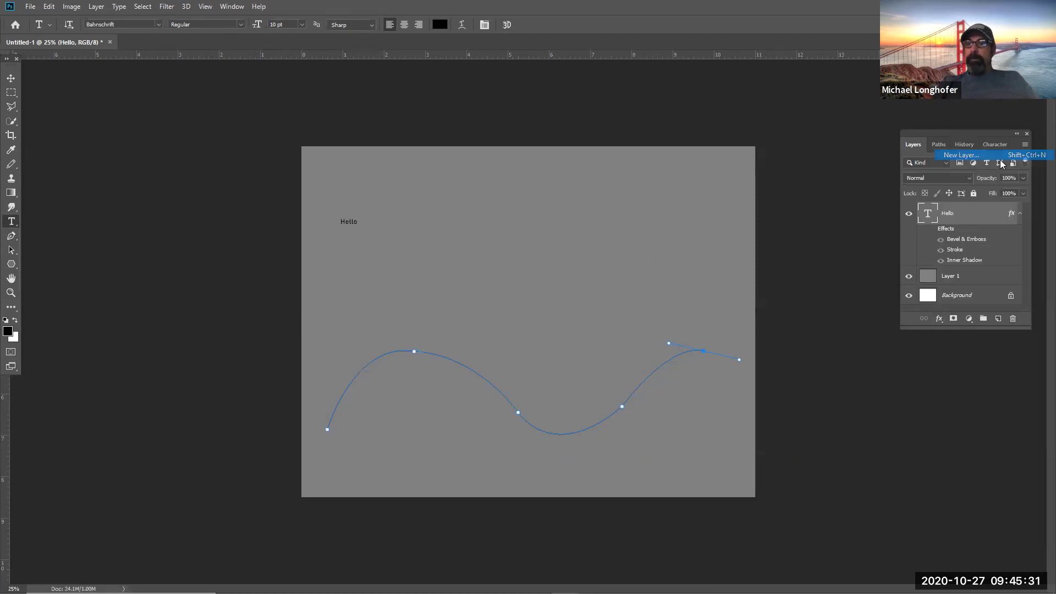
{"action": "left_click", "coordinate": [616, 173]}
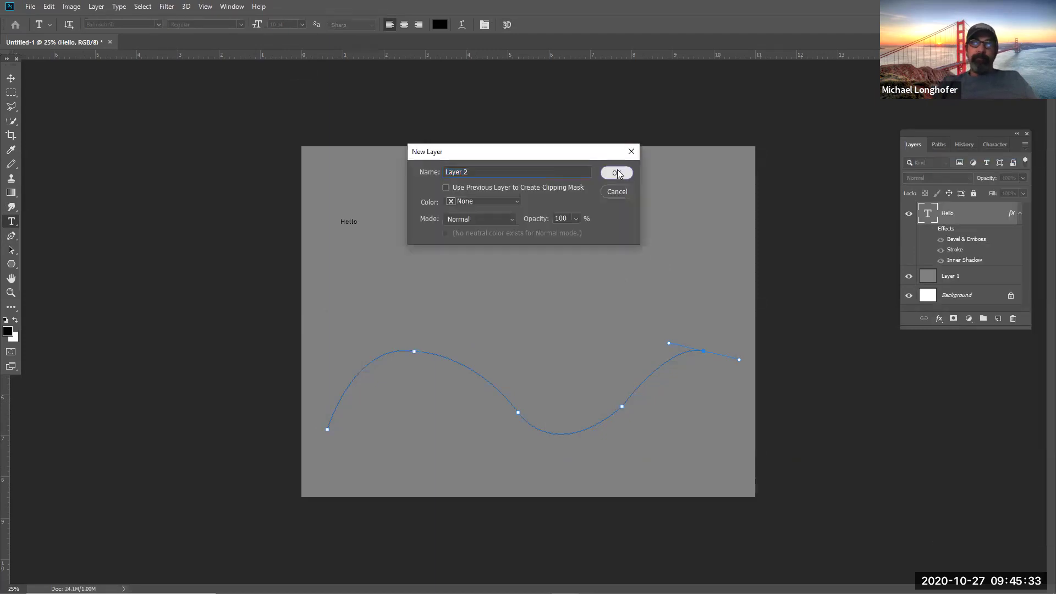
Add the 24 pt text "hello how are you today" along the wavy path, beginning at its left end.
{"action": "left_click", "coordinate": [328, 426]}
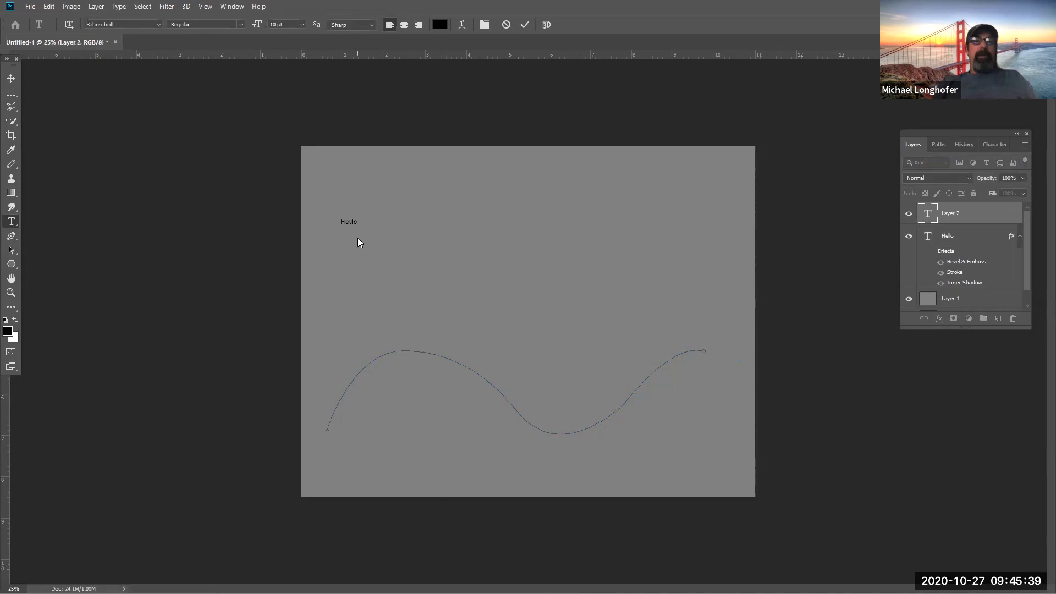
{"action": "left_click", "coordinate": [301, 24]}
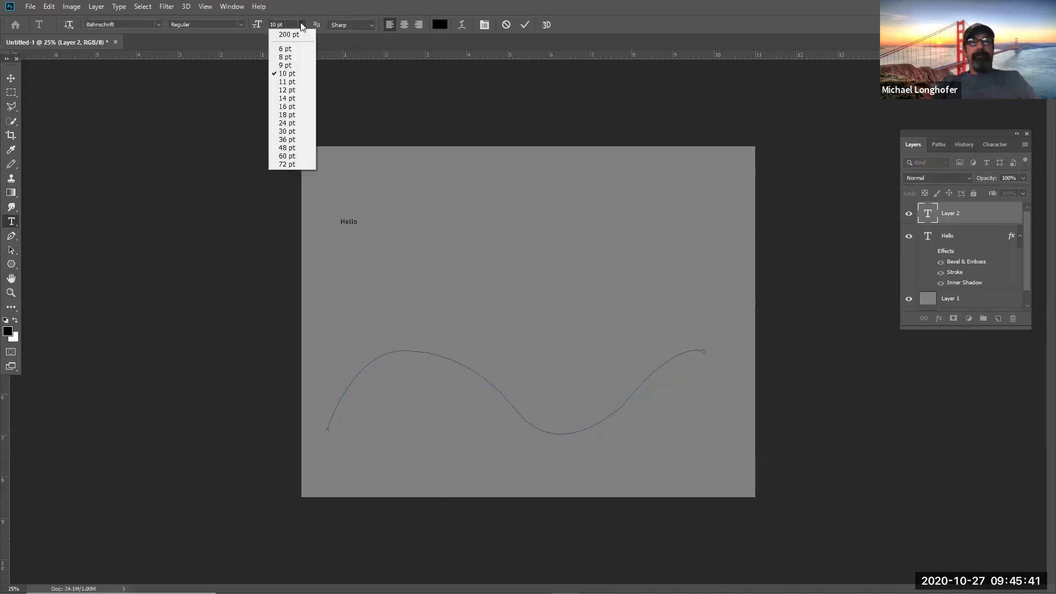
{"action": "left_click", "coordinate": [292, 123]}
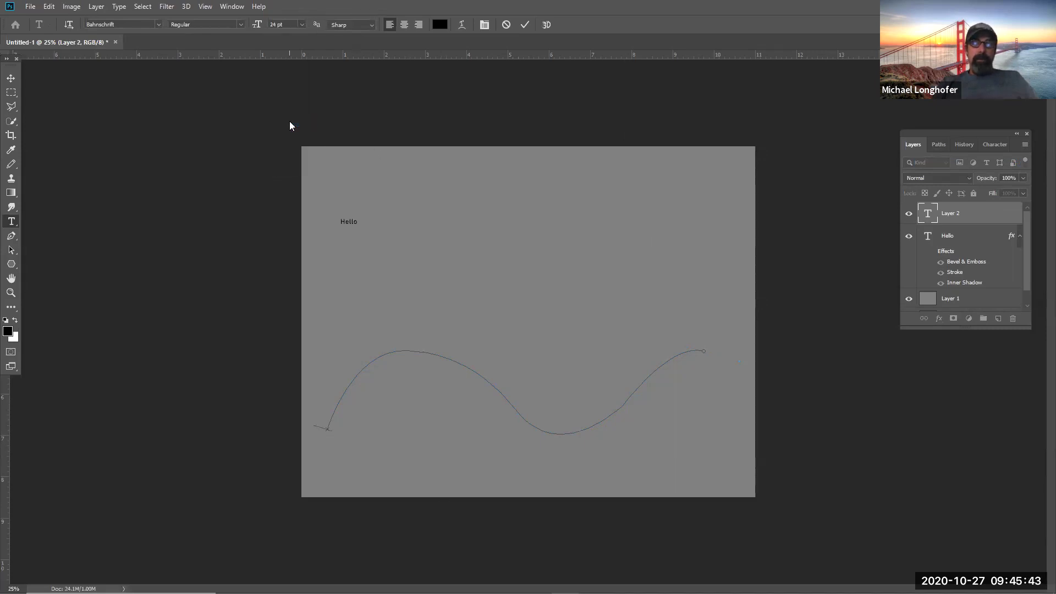
{"action": "type", "text": "hello how are you"}
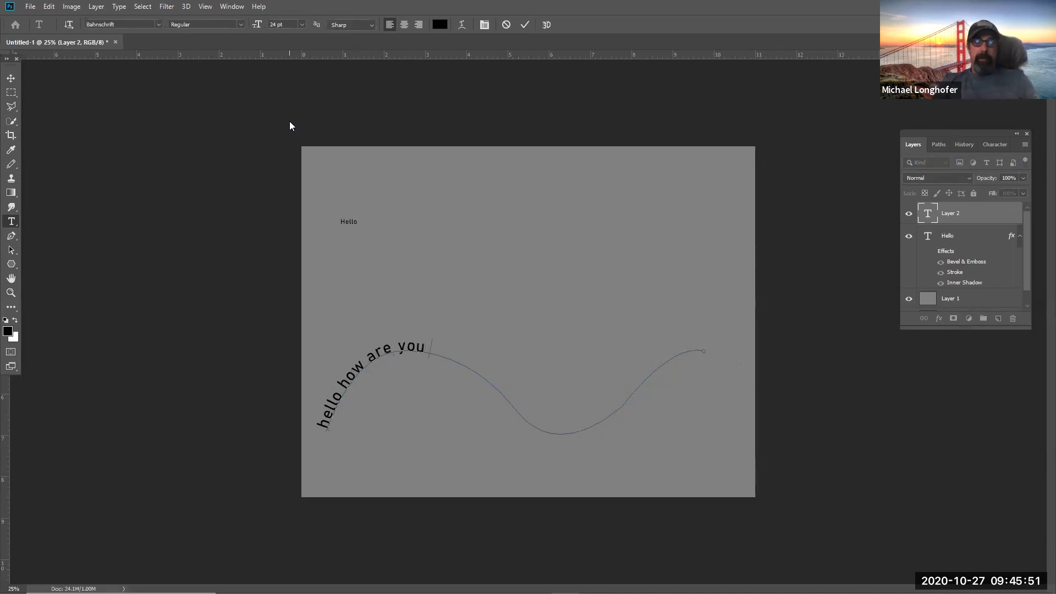
{"action": "type", "text": " tode"}
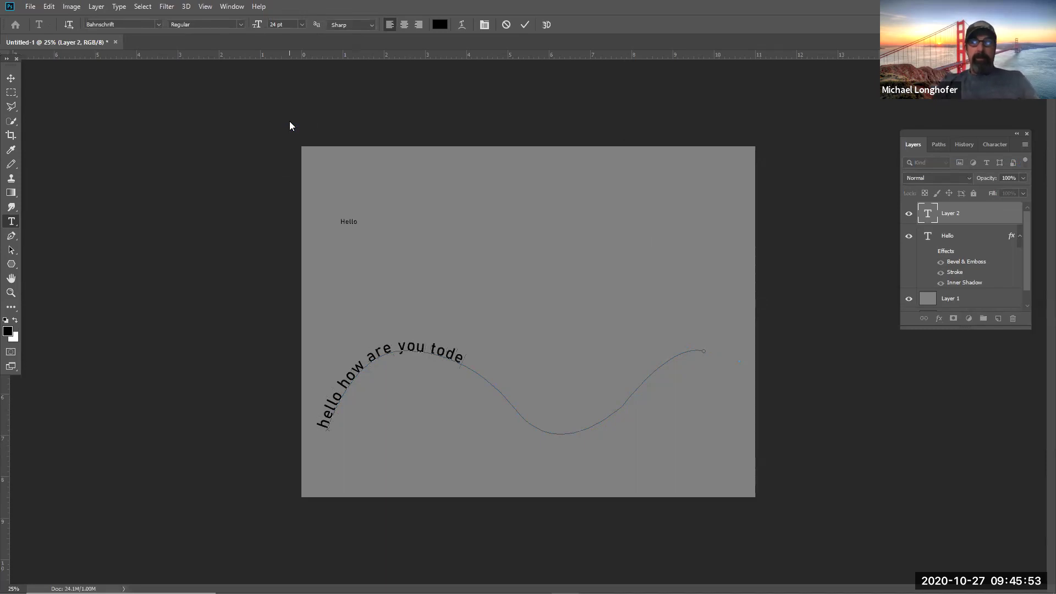
{"action": "key", "text": "BackSpace"}
{"action": "type", "text": "ay"}
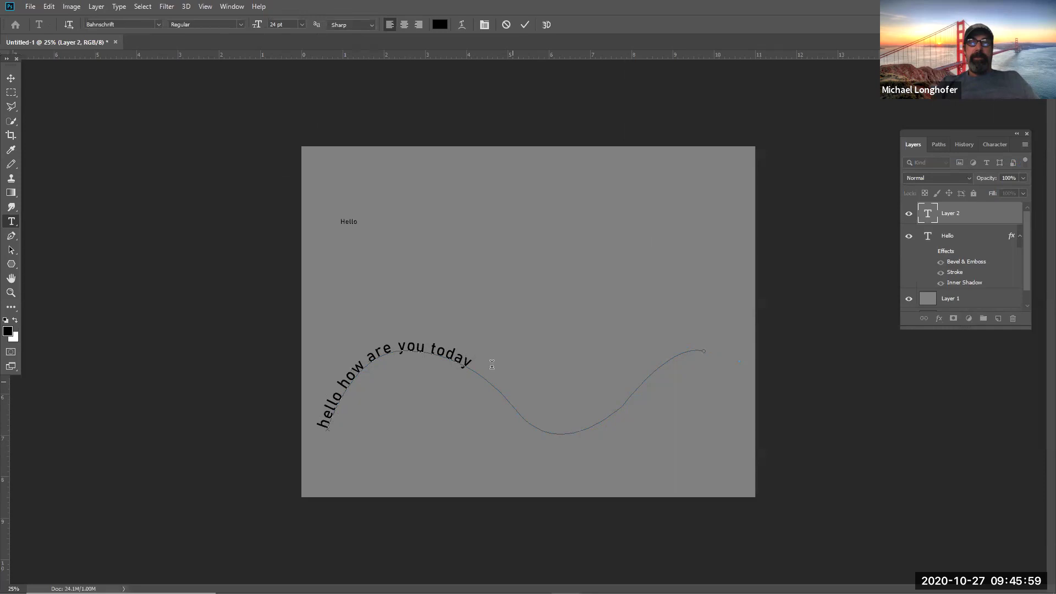
Enlarge the text on the path to 60 pt and move it up and slightly to the right on the page.
{"action": "left_click_drag", "start_coordinate": [472, 362], "coordinate": [305, 433]}
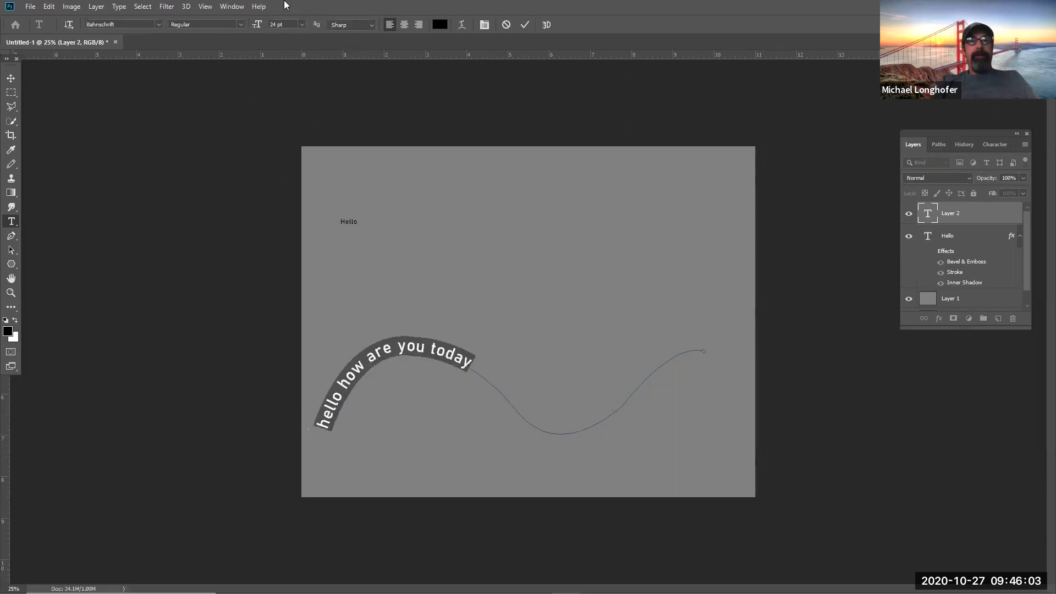
{"action": "left_click", "coordinate": [300, 24]}
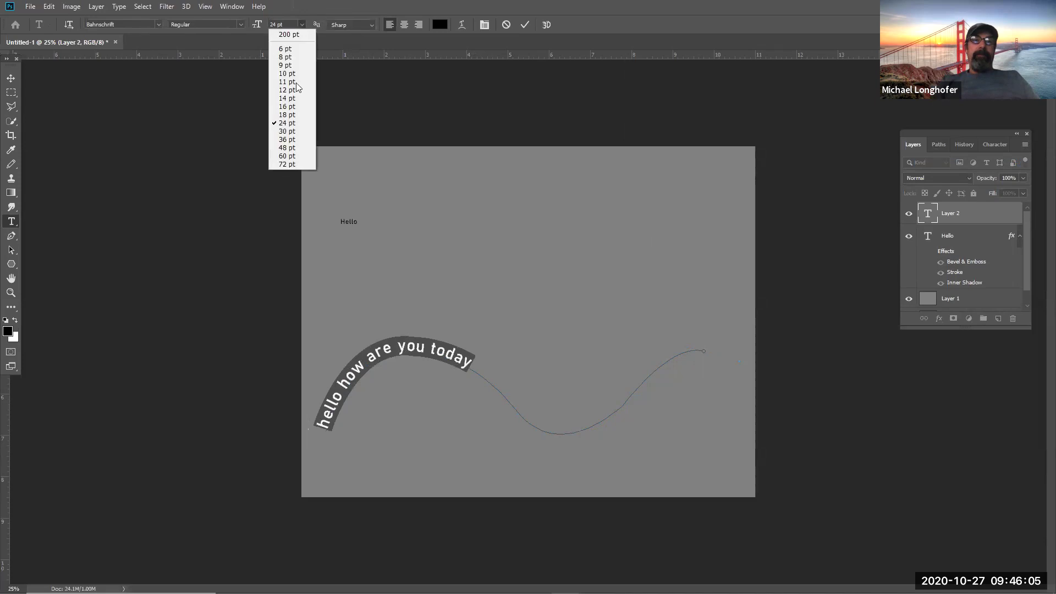
{"action": "left_click", "coordinate": [289, 158]}
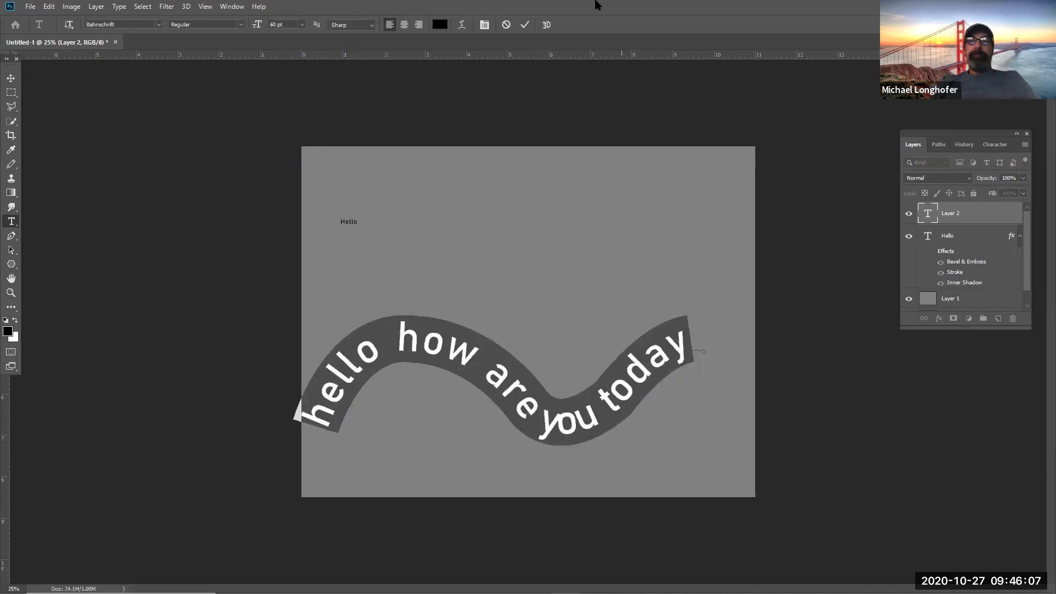
{"action": "left_click", "coordinate": [525, 24]}
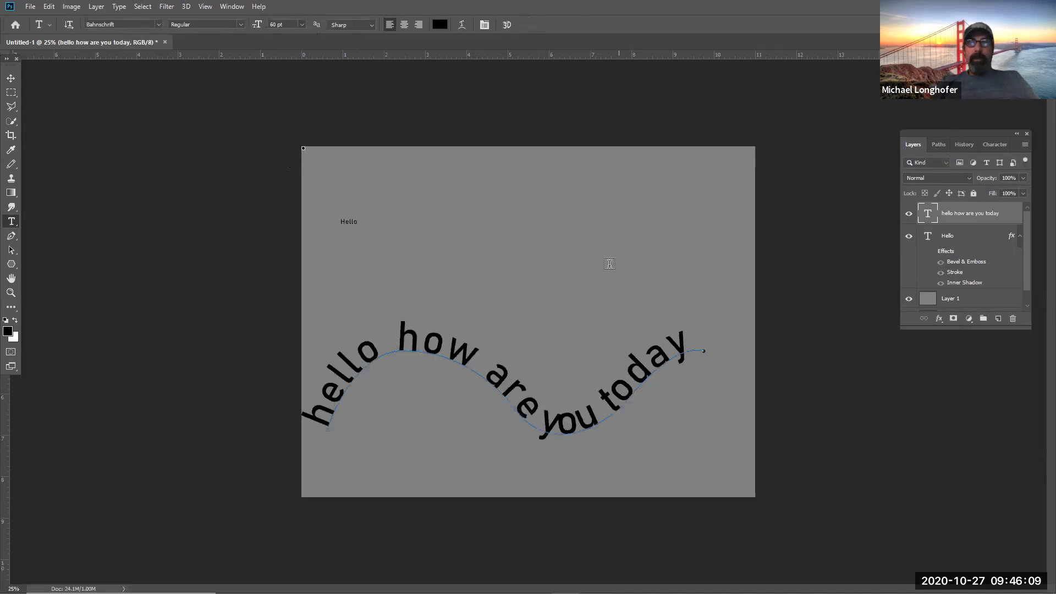
{"action": "key", "text": "v"}
{"action": "left_click_drag", "start_coordinate": [450, 343], "coordinate": [477, 295]}
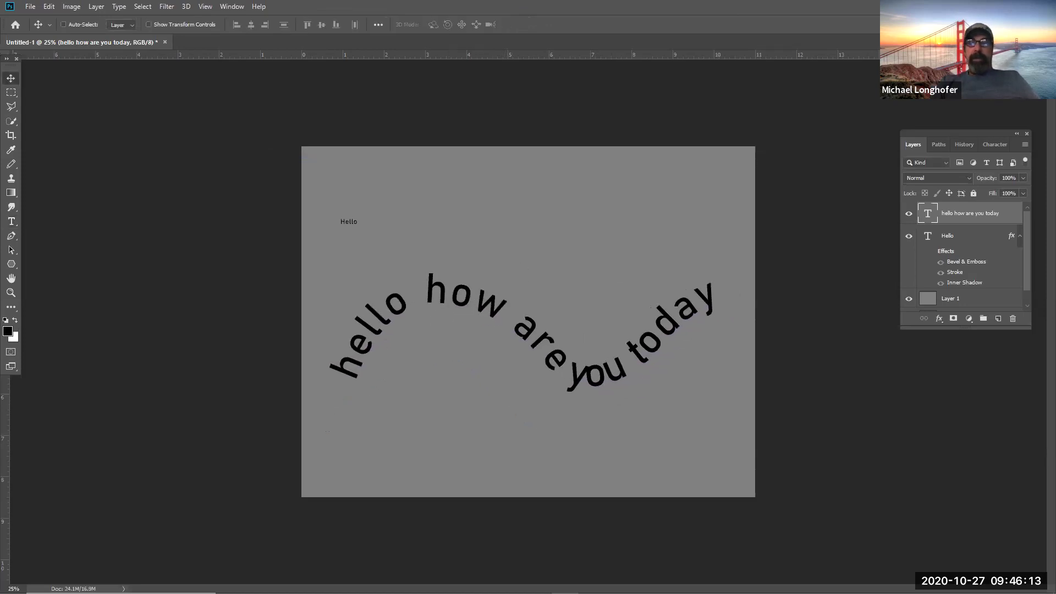